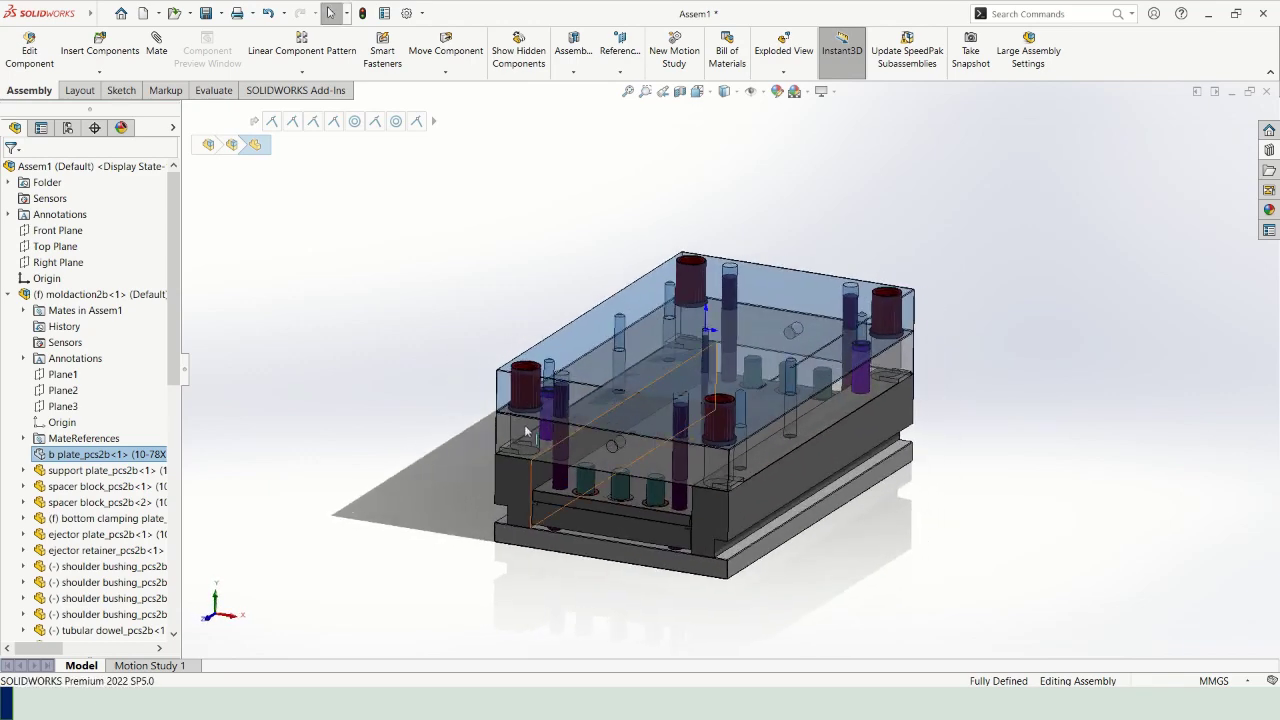
Step: Show the hidden b plate of the moldaction2b subassembly
{"action": "left_click", "coordinate": [390, 337]}
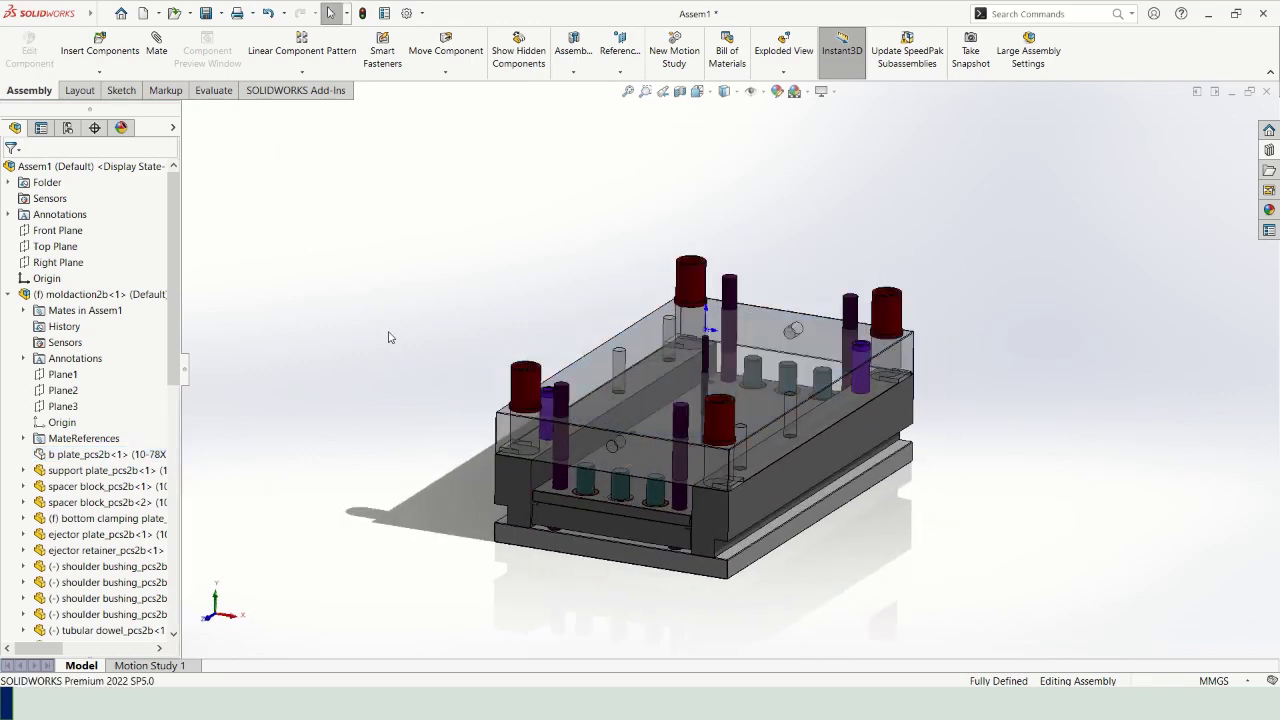
{"action": "left_click", "coordinate": [104, 456]}
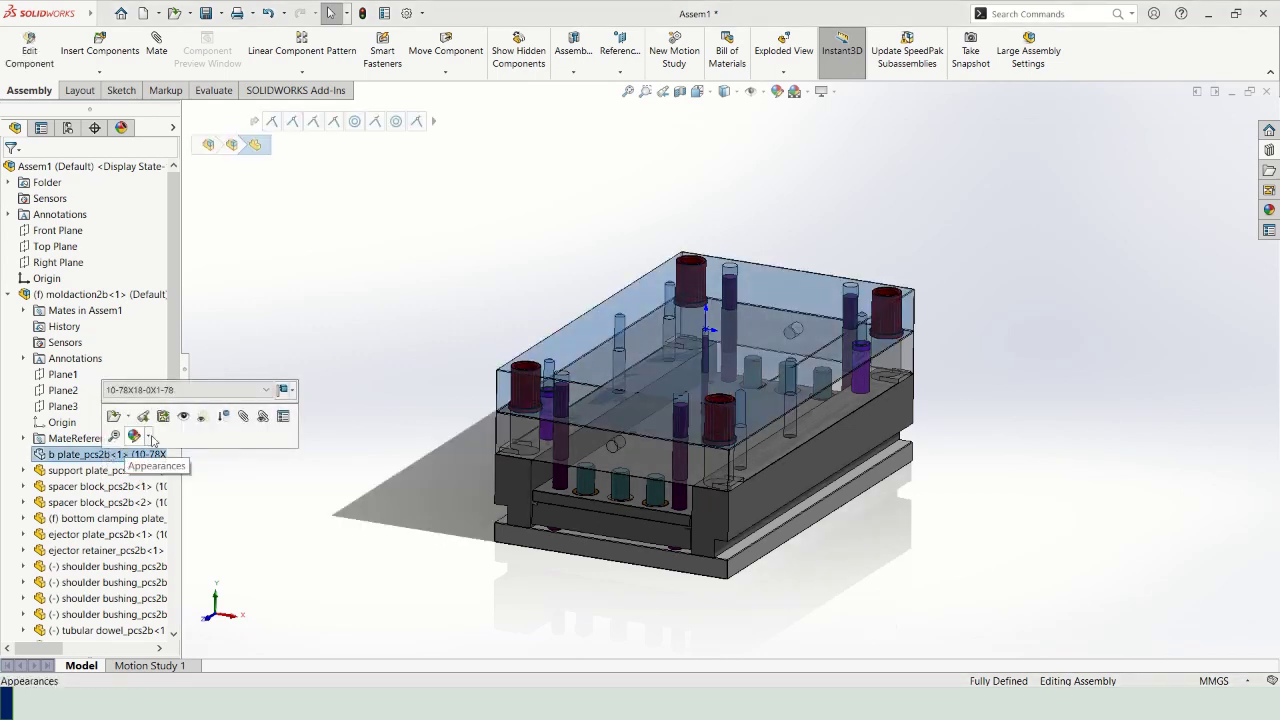
{"action": "left_click", "coordinate": [180, 418]}
{"action": "left_click", "coordinate": [180, 424]}
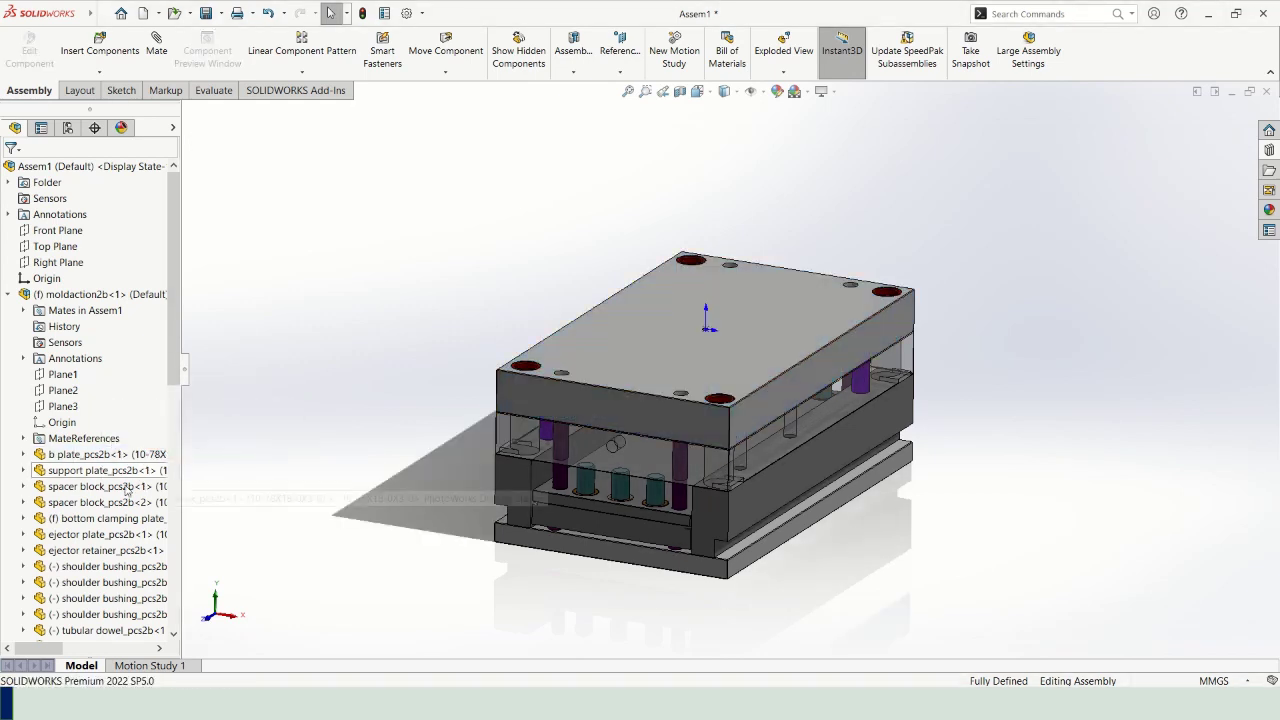
Step: Turn off transparency for the support plate of the mold subassembly and clear the selection
{"action": "left_click", "coordinate": [77, 472]}
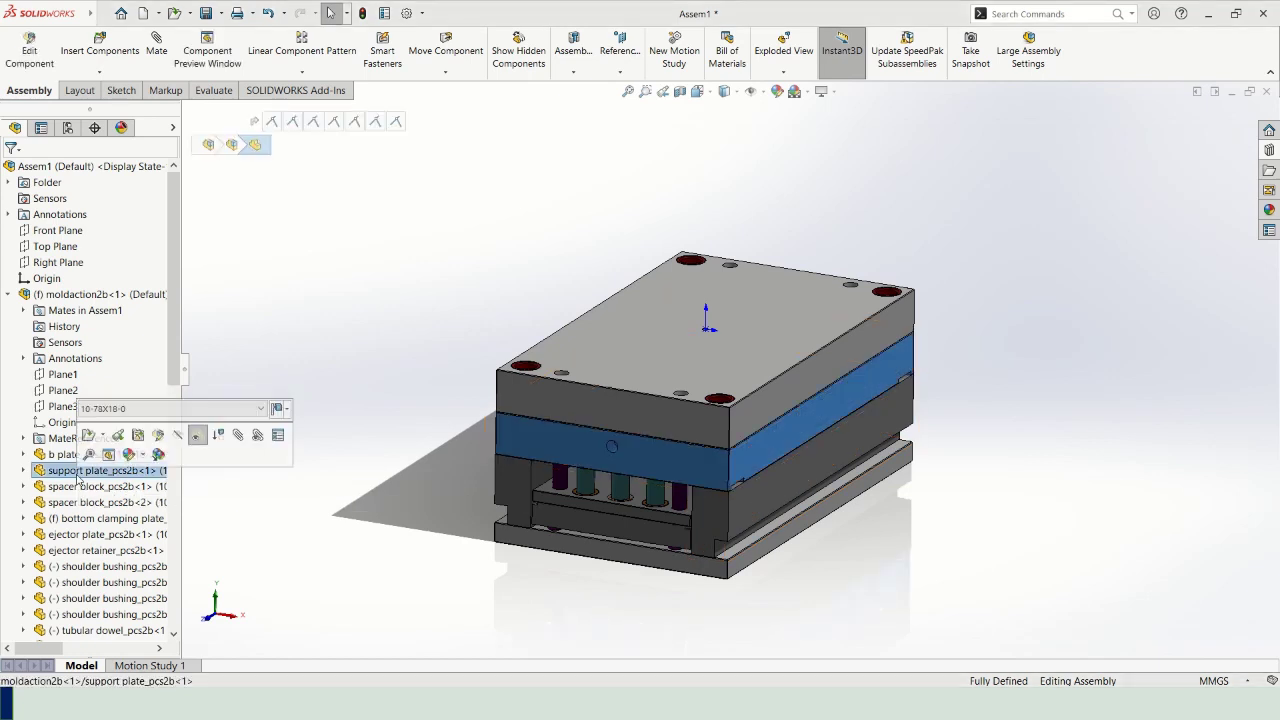
{"action": "left_click", "coordinate": [197, 436]}
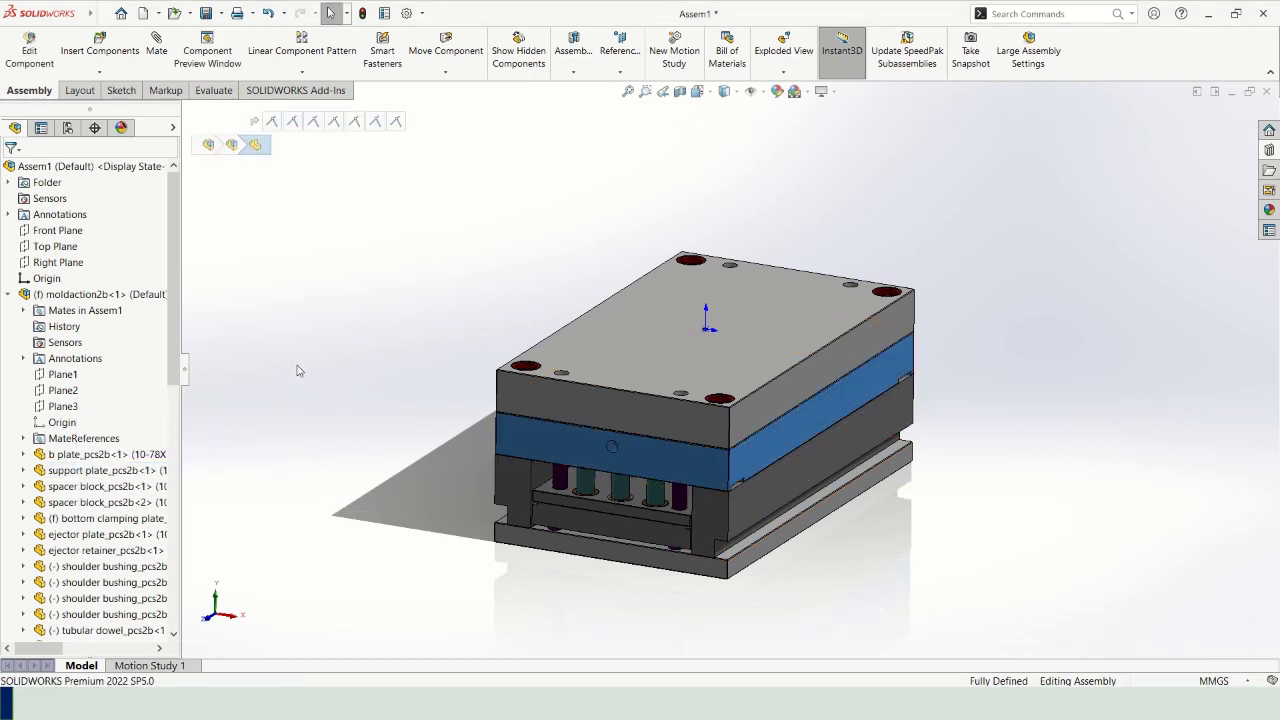
{"action": "left_click", "coordinate": [429, 373]}
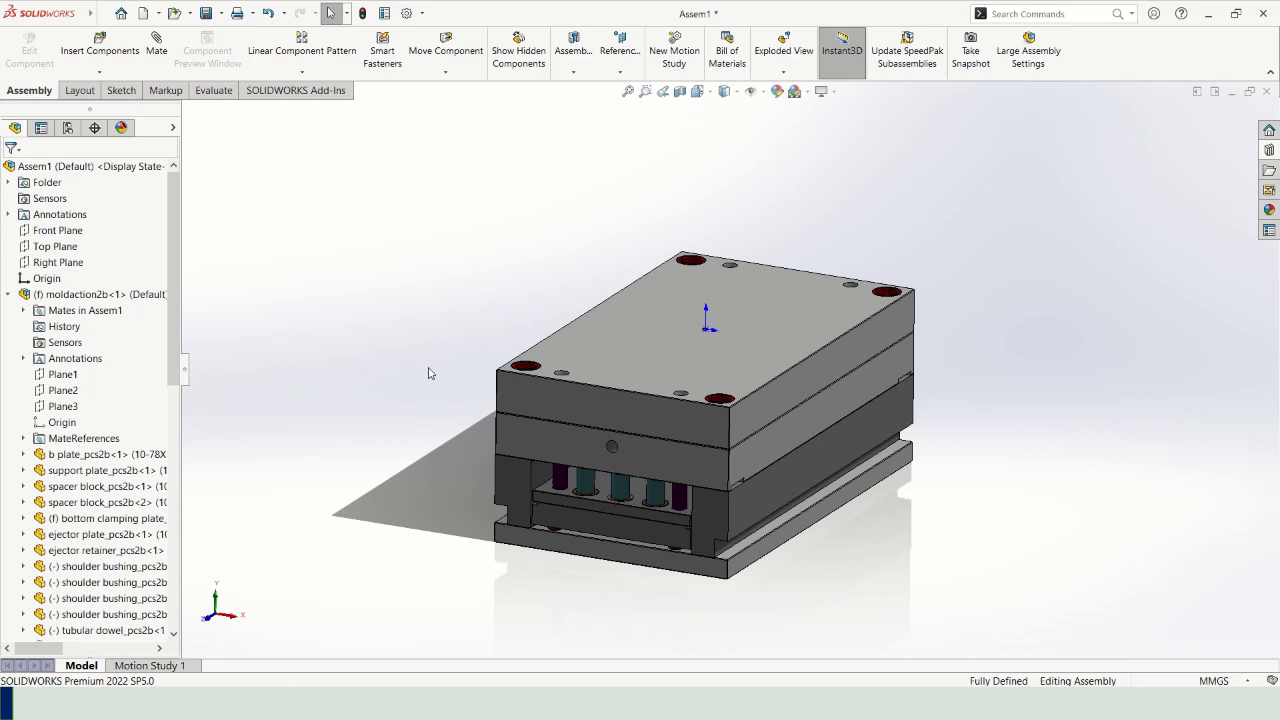
Step: Return from the slide show to SOLIDWORKS and zoom out and shift the view until the assembly is out of sight
{"action": "key", "text": "alt"}
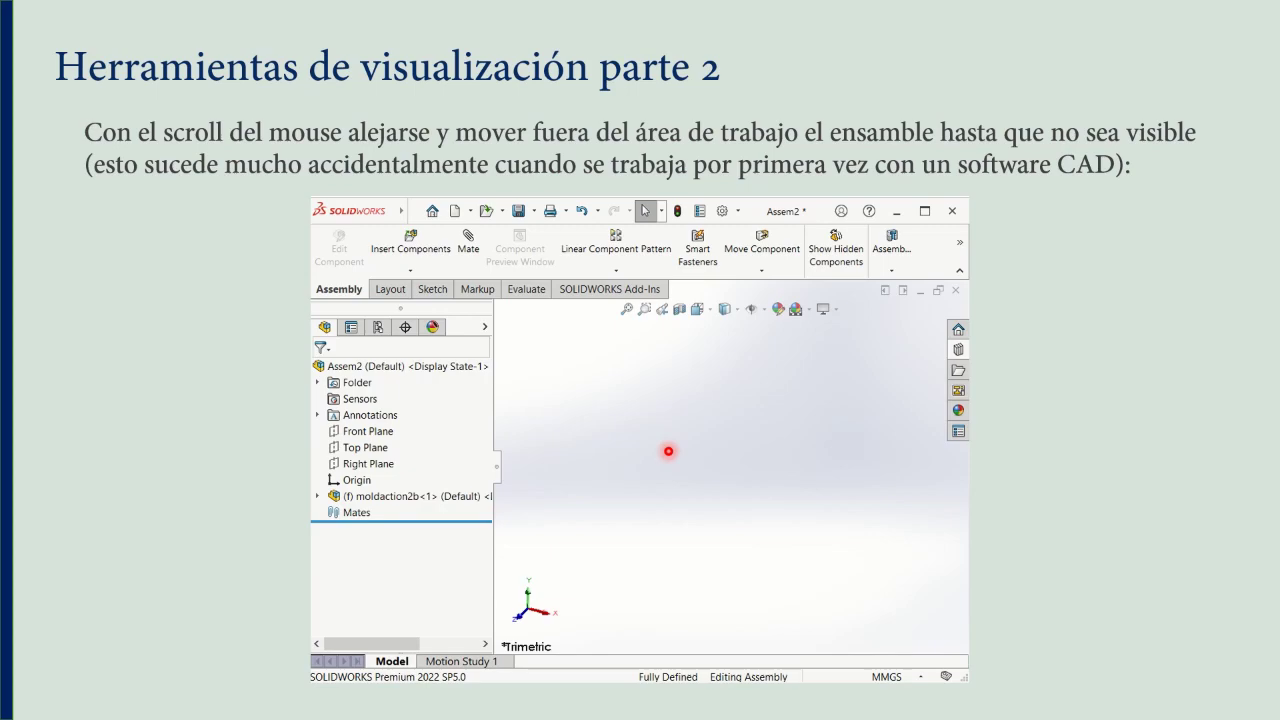
{"action": "key", "text": "alt+Tab"}
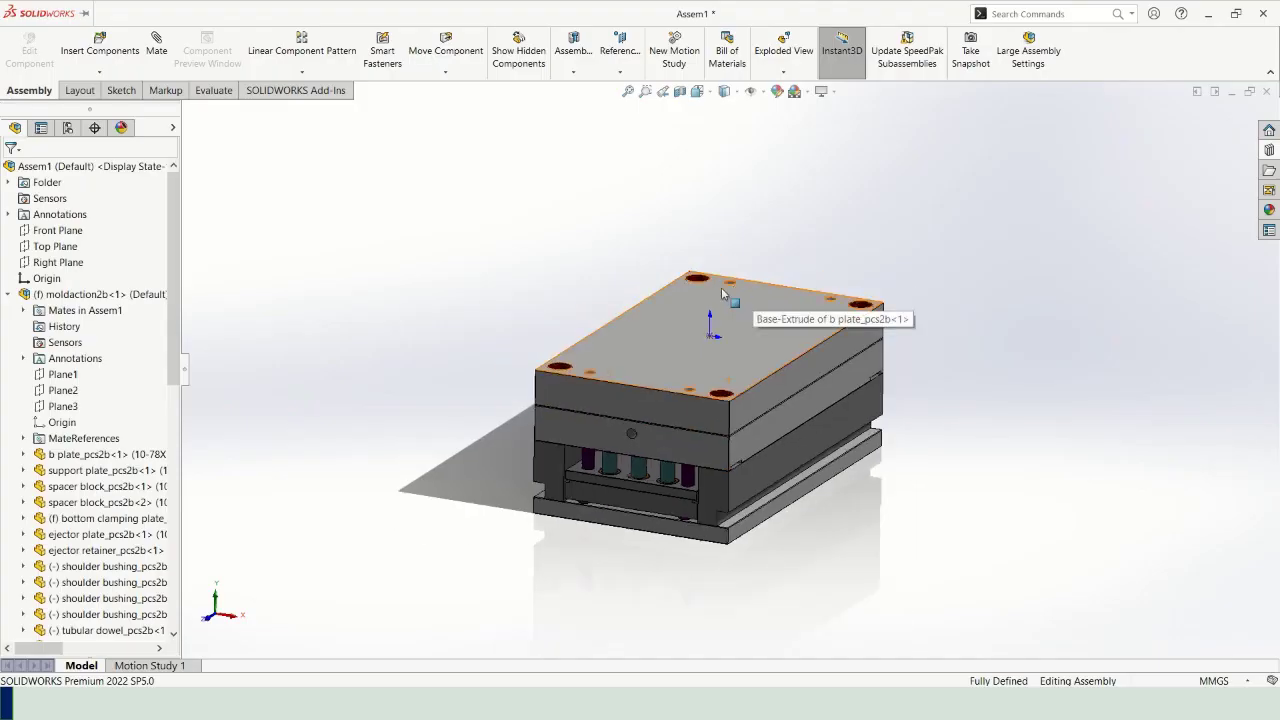
{"action": "scroll", "coordinate": [721, 287], "scroll_direction": "up", "scroll_amount": 10}
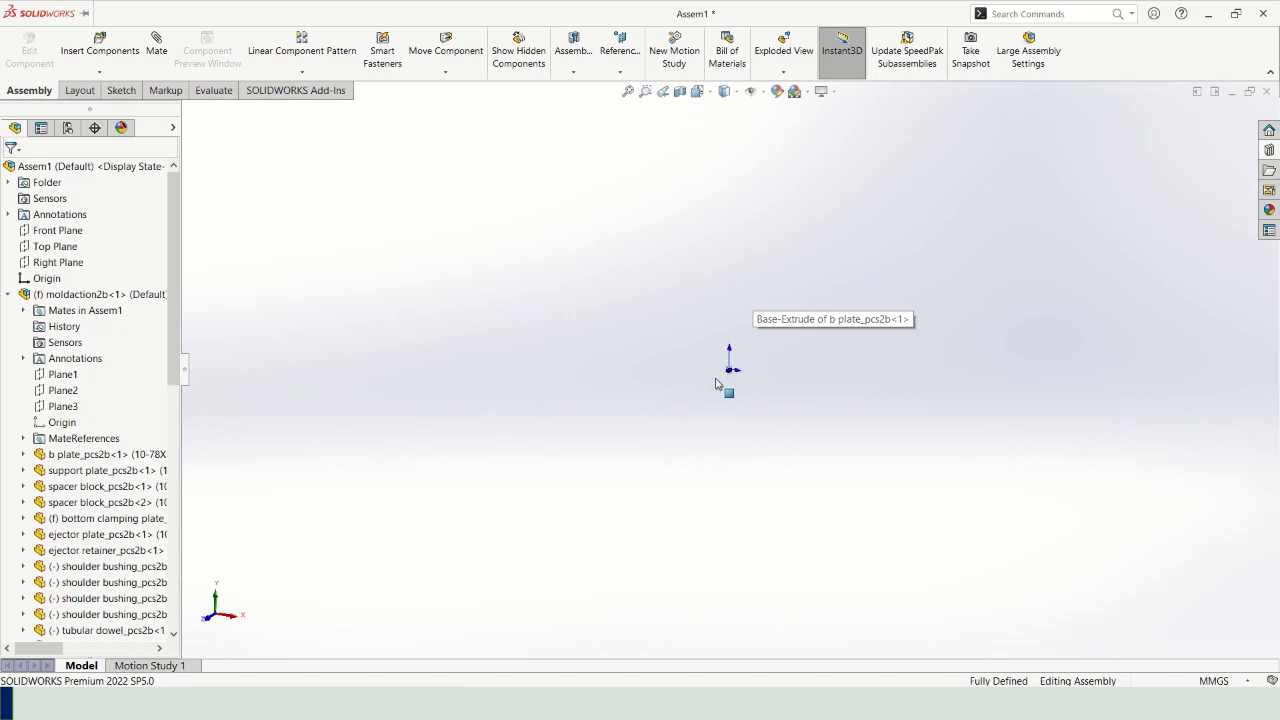
{"action": "middle_click_drag", "start_coordinate": [674, 391], "coordinate": [851, 420]}
{"action": "scroll", "coordinate": [845, 408], "scroll_direction": "down", "scroll_amount": 3}
{"action": "scroll", "coordinate": [920, 320], "scroll_direction": "down", "scroll_amount": 2}
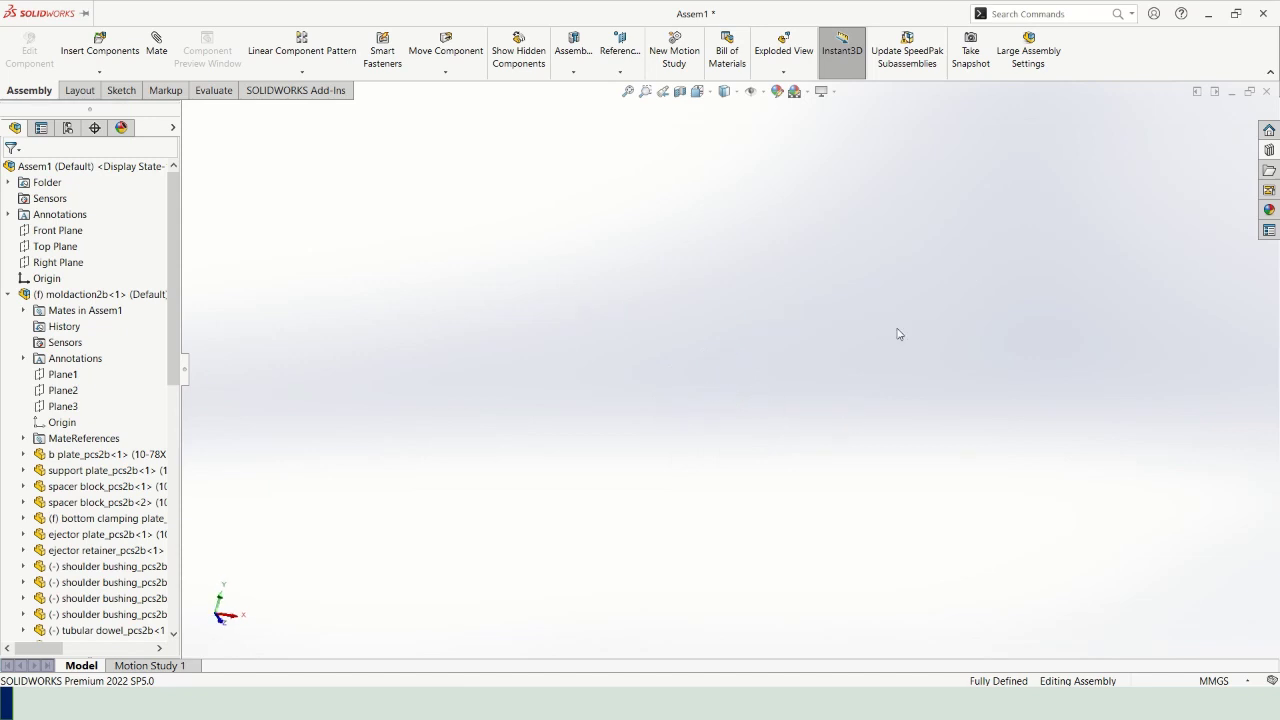
{"action": "scroll", "coordinate": [740, 410], "scroll_direction": "up", "scroll_amount": 3}
{"action": "scroll", "coordinate": [843, 357], "scroll_direction": "down", "scroll_amount": 4}
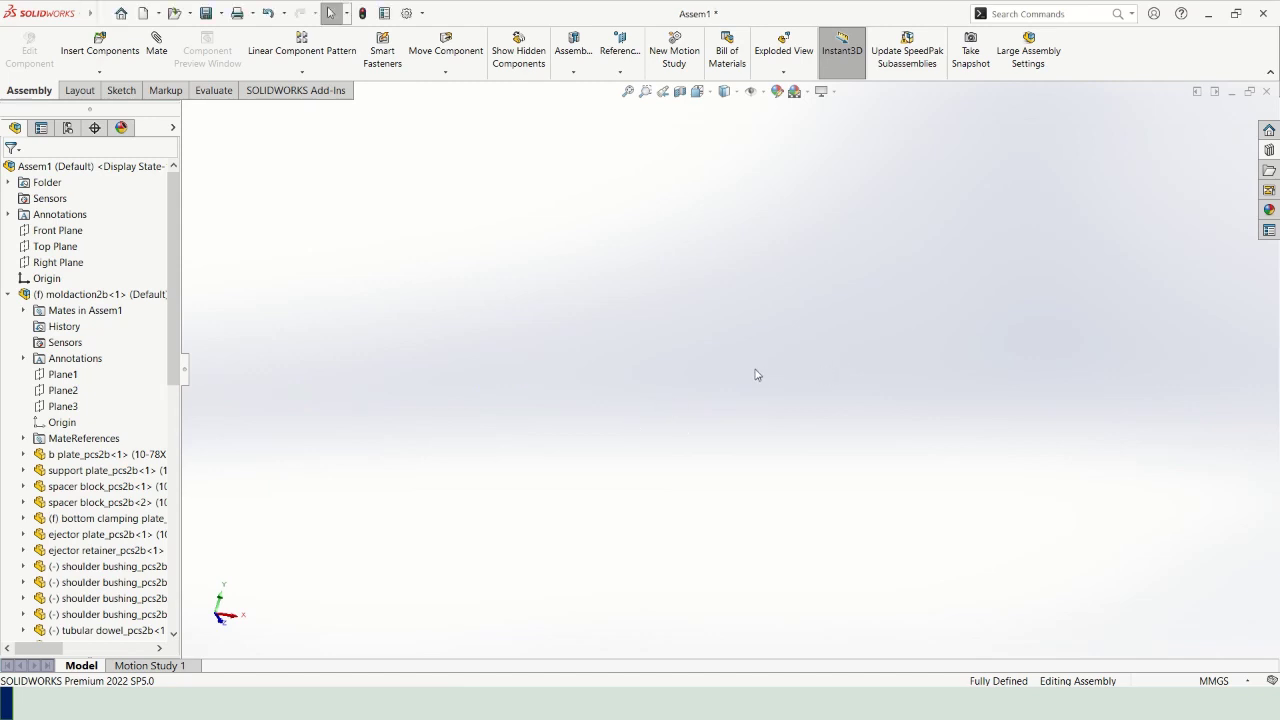
{"action": "middle_click_drag", "start_coordinate": [882, 341], "coordinate": [766, 403]}
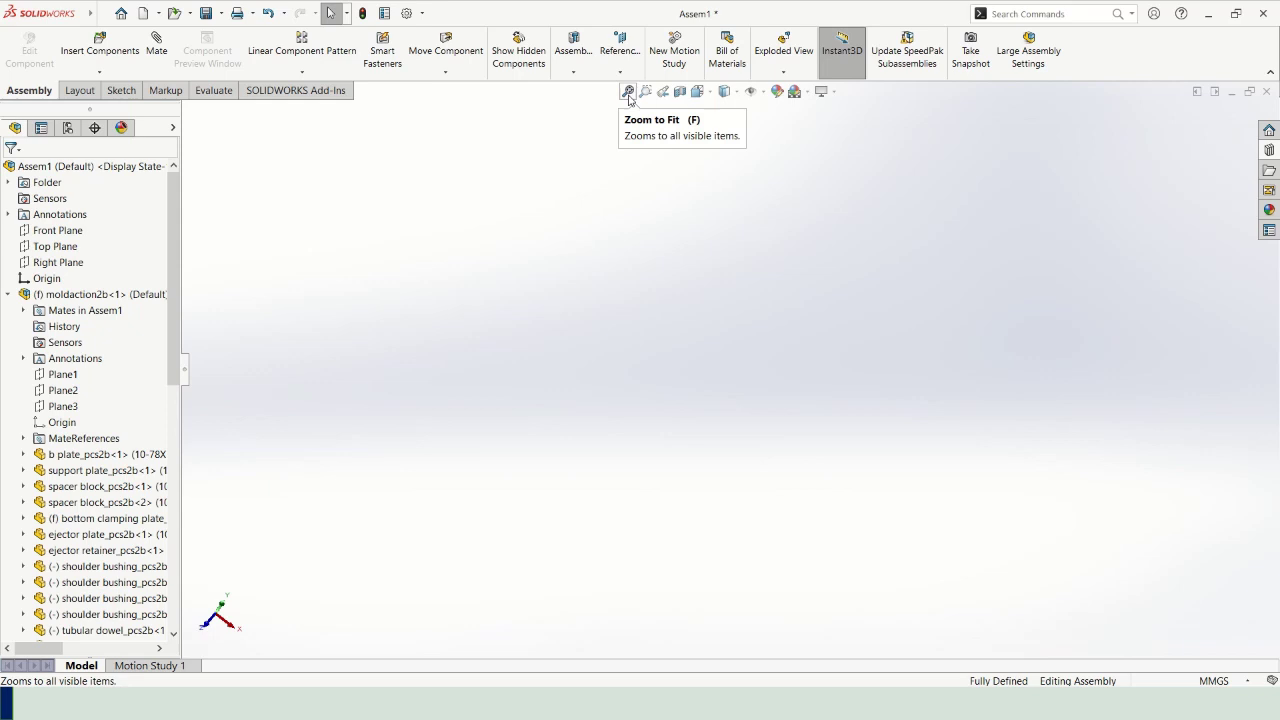
Step: Bring the assembly back with Zoom to Fit, orbit it to an upright angled view, and fit it again
{"action": "left_click", "coordinate": [628, 93]}
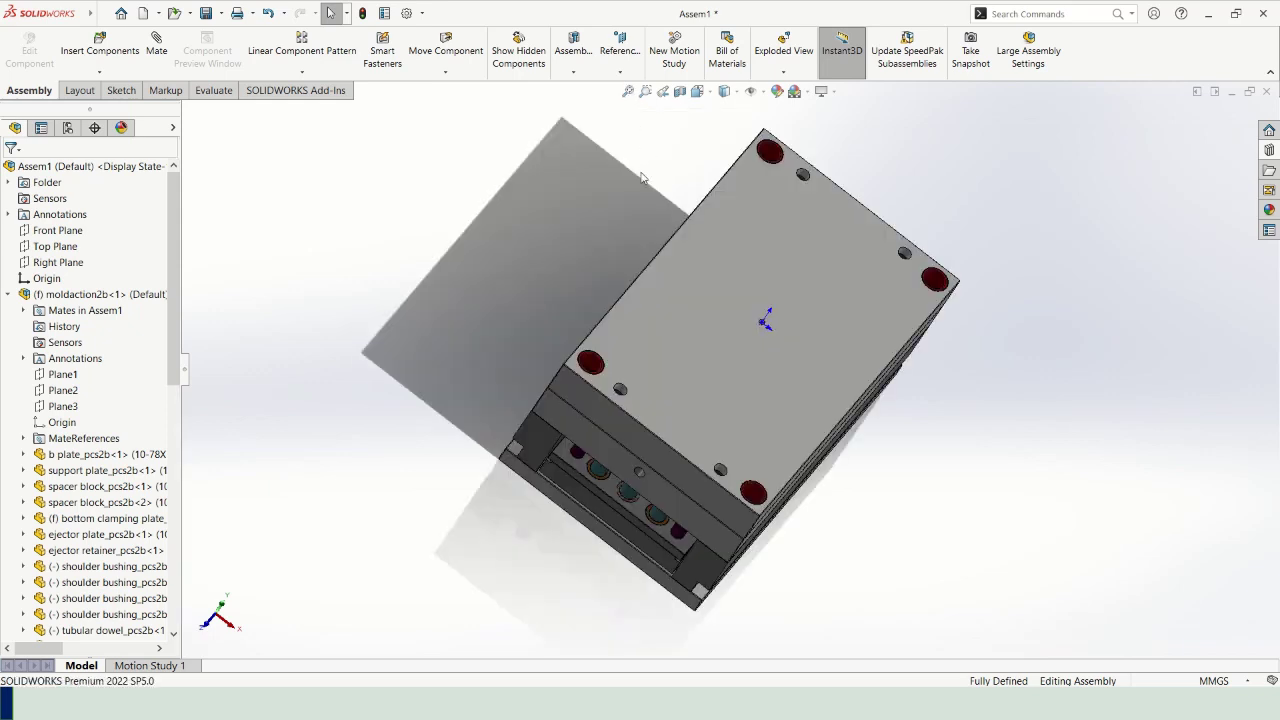
{"action": "middle_click_drag", "start_coordinate": [699, 245], "coordinate": [666, 154]}
{"action": "mouse_move", "coordinate": [727, 264]}
{"action": "middle_mouse_down"}
{"action": "mouse_move", "coordinate": [725, 243]}
{"action": "mouse_move", "coordinate": [752, 263]}
{"action": "middle_mouse_up"}
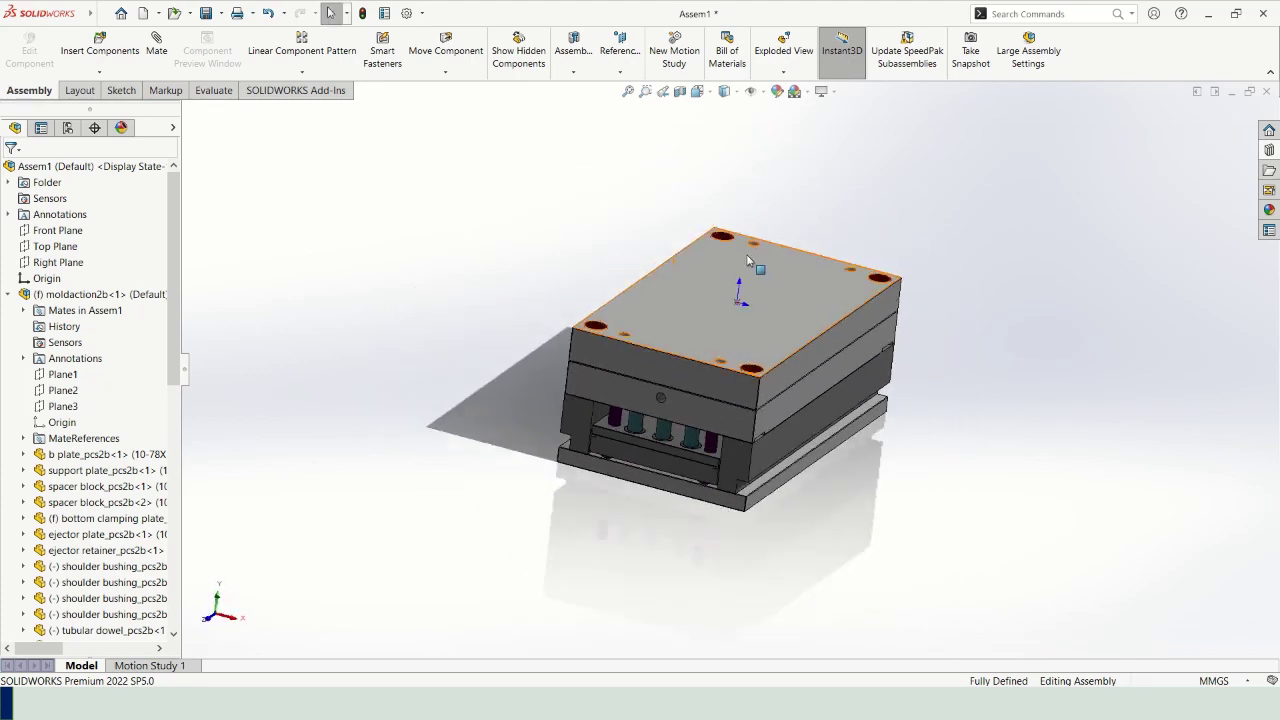
{"action": "left_click", "coordinate": [628, 91]}
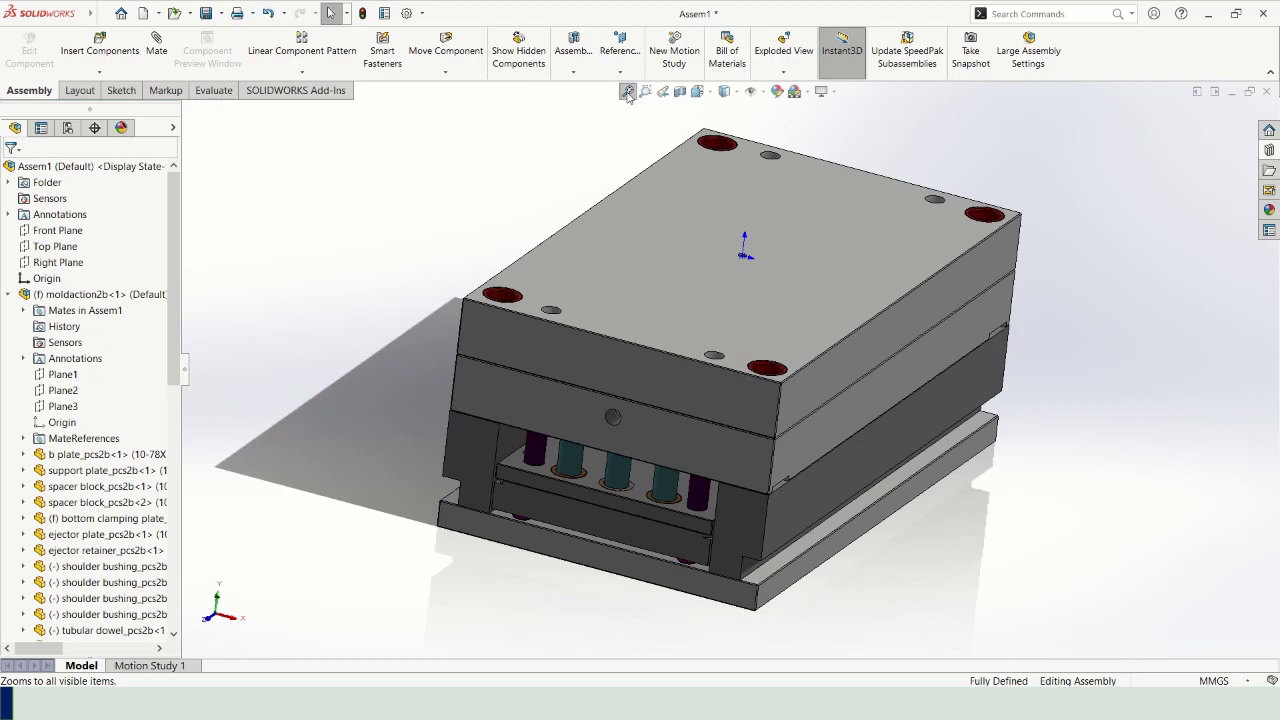
Step: Switch to the PowerPoint slide show and advance to the instructions for zooming in on a screw hole
{"action": "key", "text": "alt+Tab"}
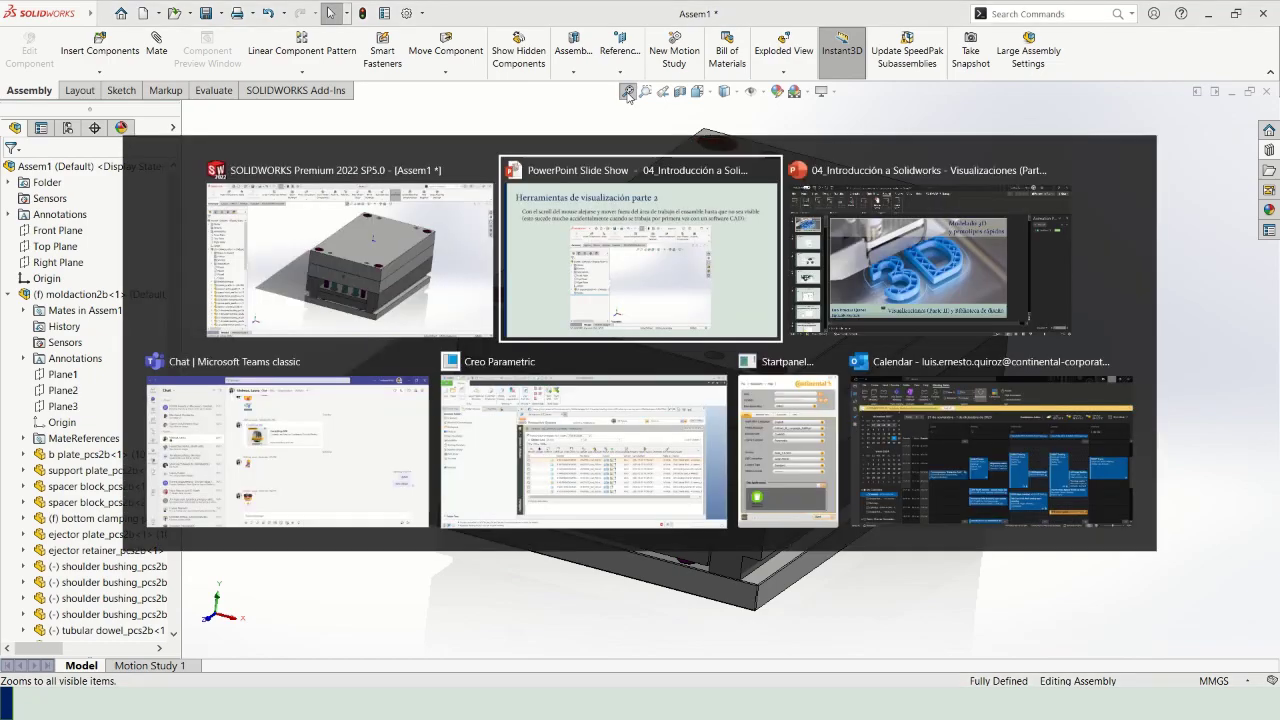
{"action": "key", "text": "Right"}
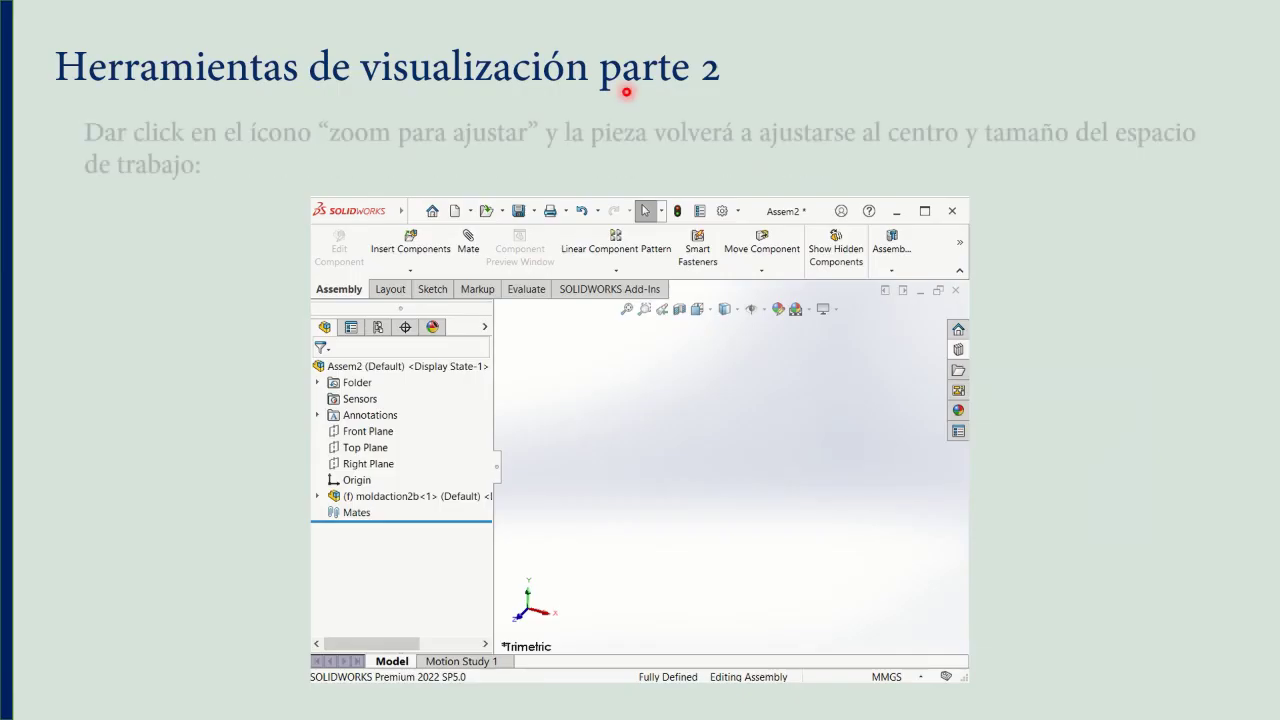
{"action": "key", "text": "Right"}
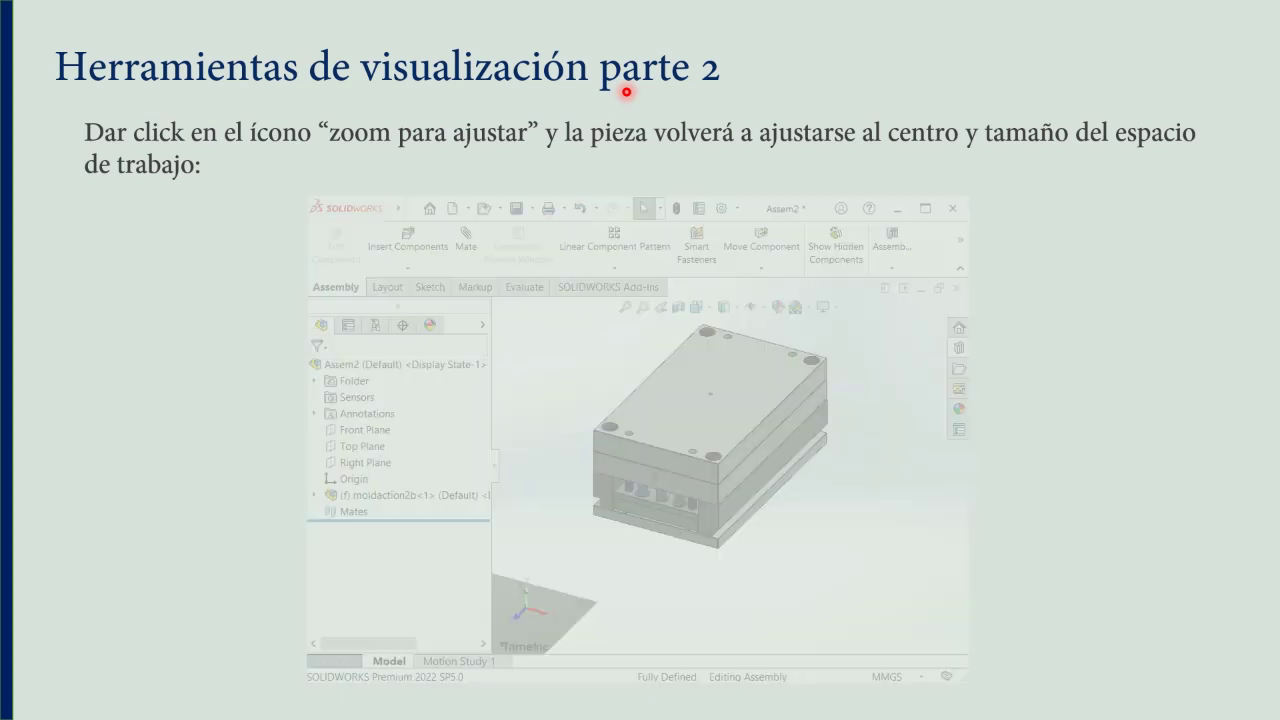
{"action": "key", "text": "Right"}
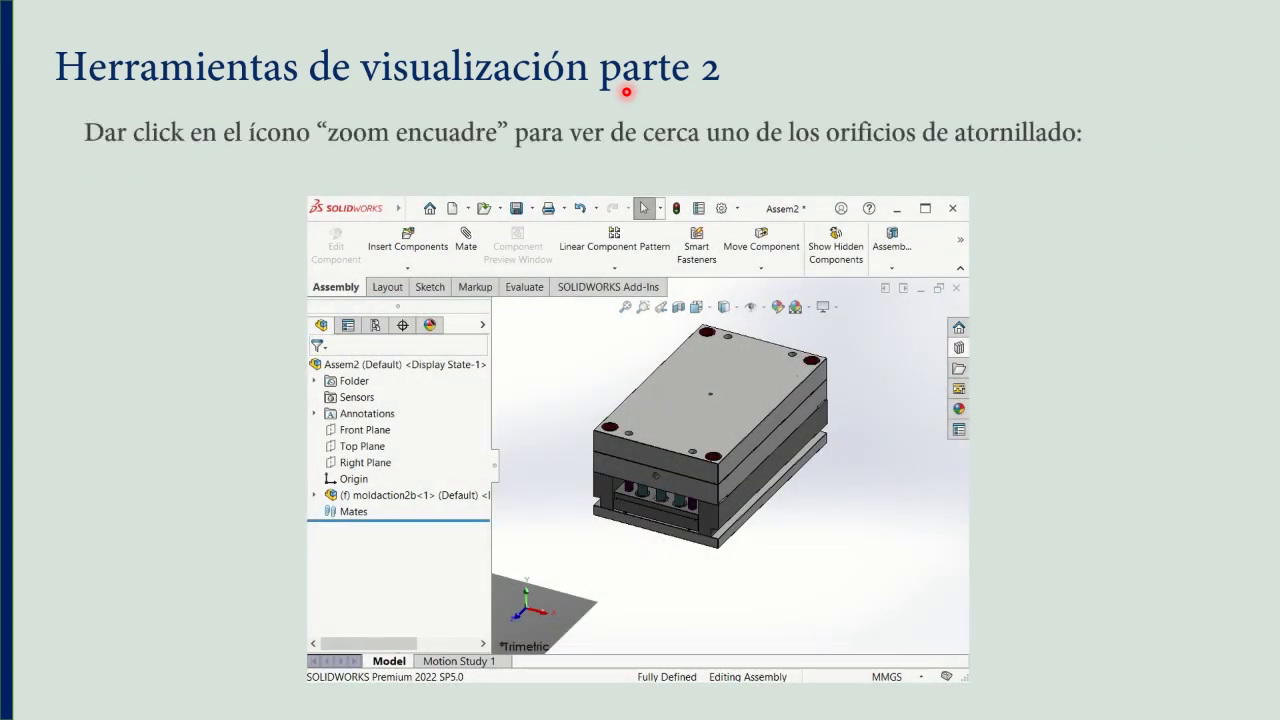
{"action": "key", "text": "Right"}
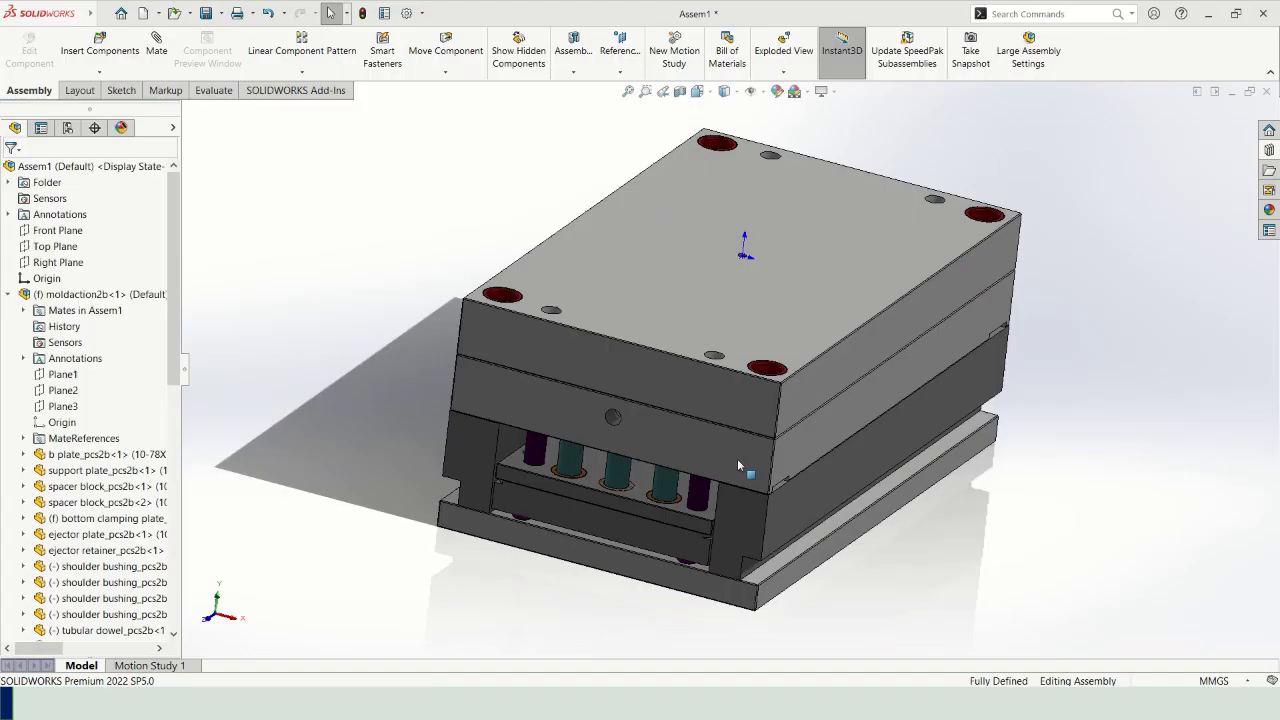
Step: Magnify the red bushing hole at the top plate's front corner with Zoom to Area
{"action": "left_click", "coordinate": [645, 92]}
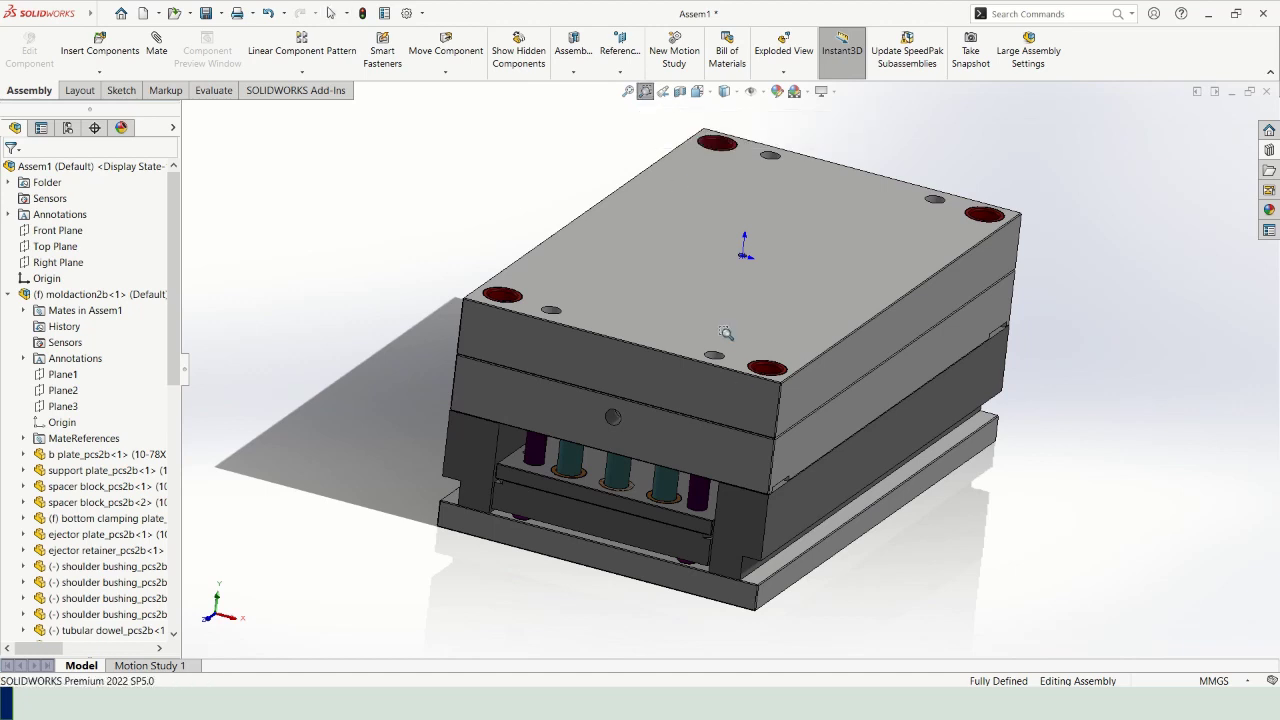
{"action": "left_click_drag", "start_coordinate": [727, 333], "coordinate": [811, 405]}
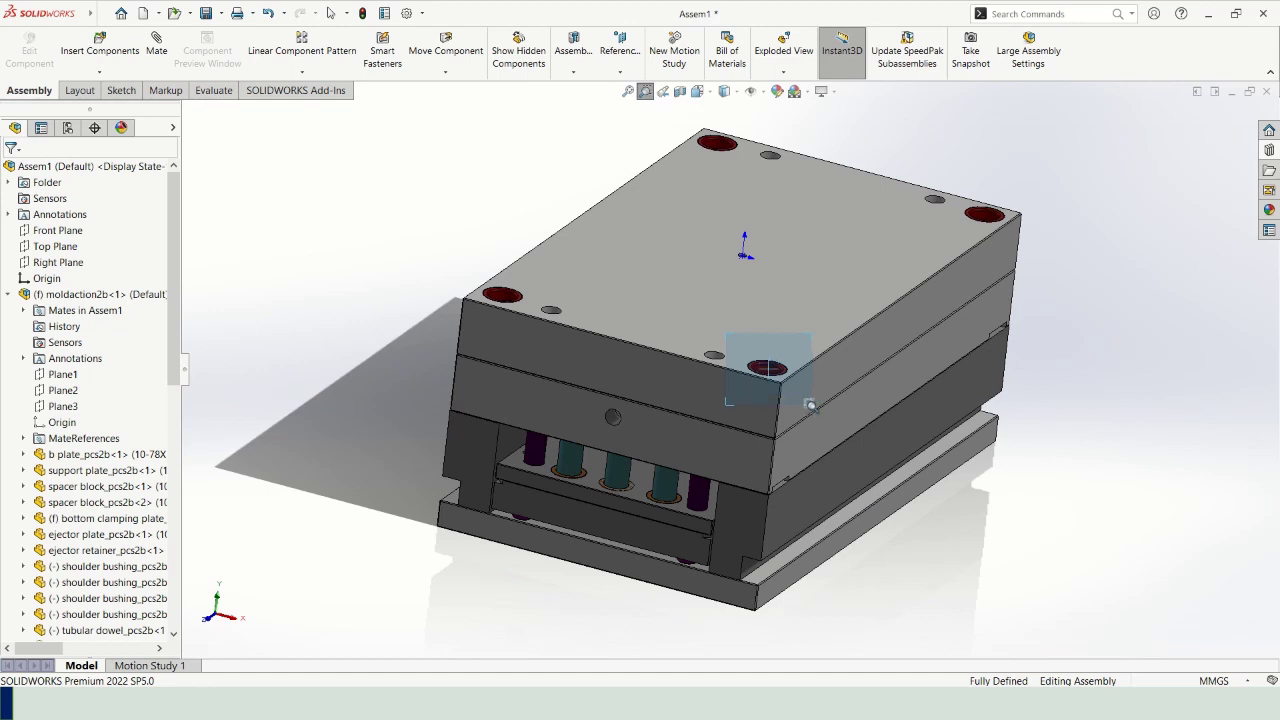
{"action": "left_click_drag", "start_coordinate": [811, 405], "coordinate": [810, 404]}
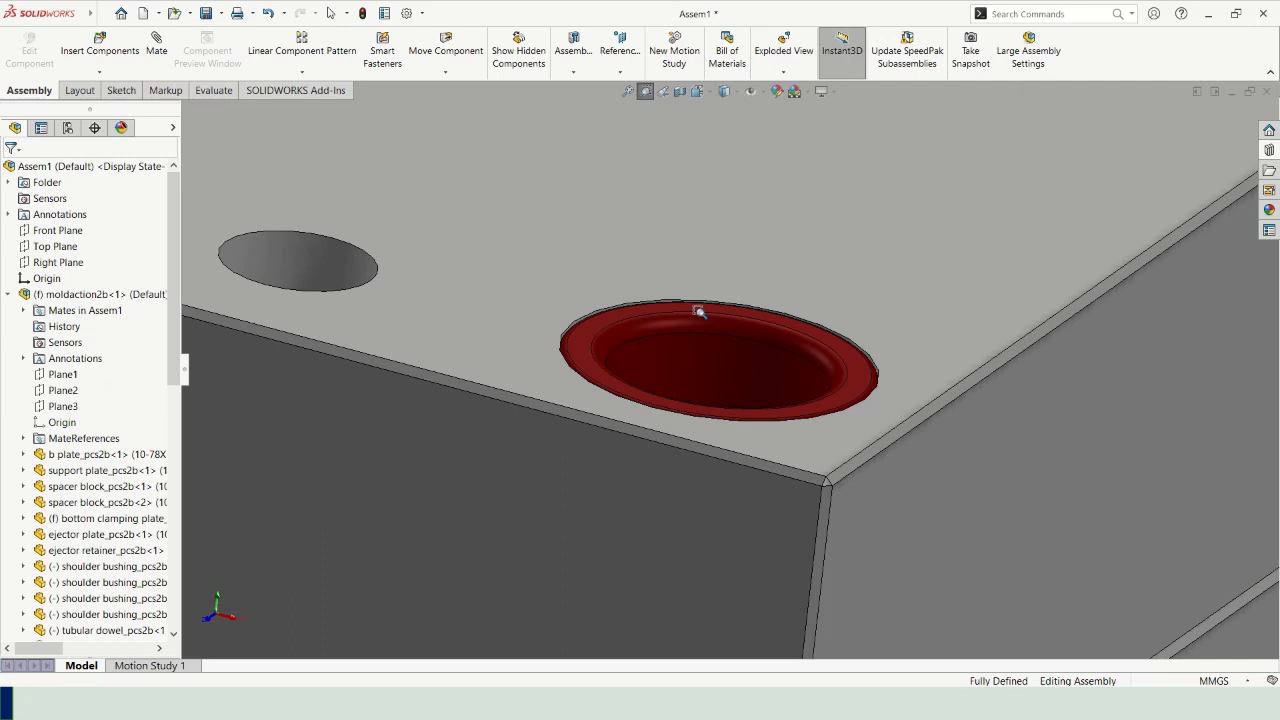
Step: Fit the whole assembly in the view and advance the PowerPoint slide show past the zoom instructions
{"action": "left_click", "coordinate": [629, 92]}
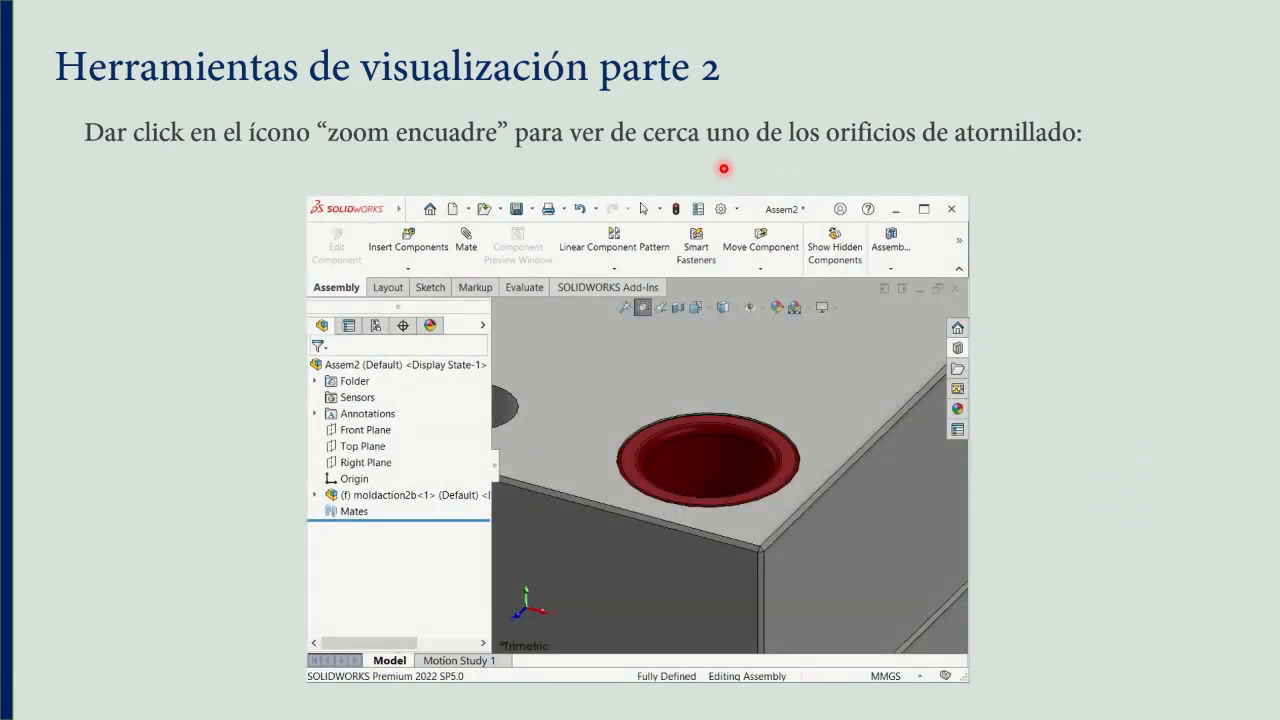
{"action": "key", "text": "Right"}
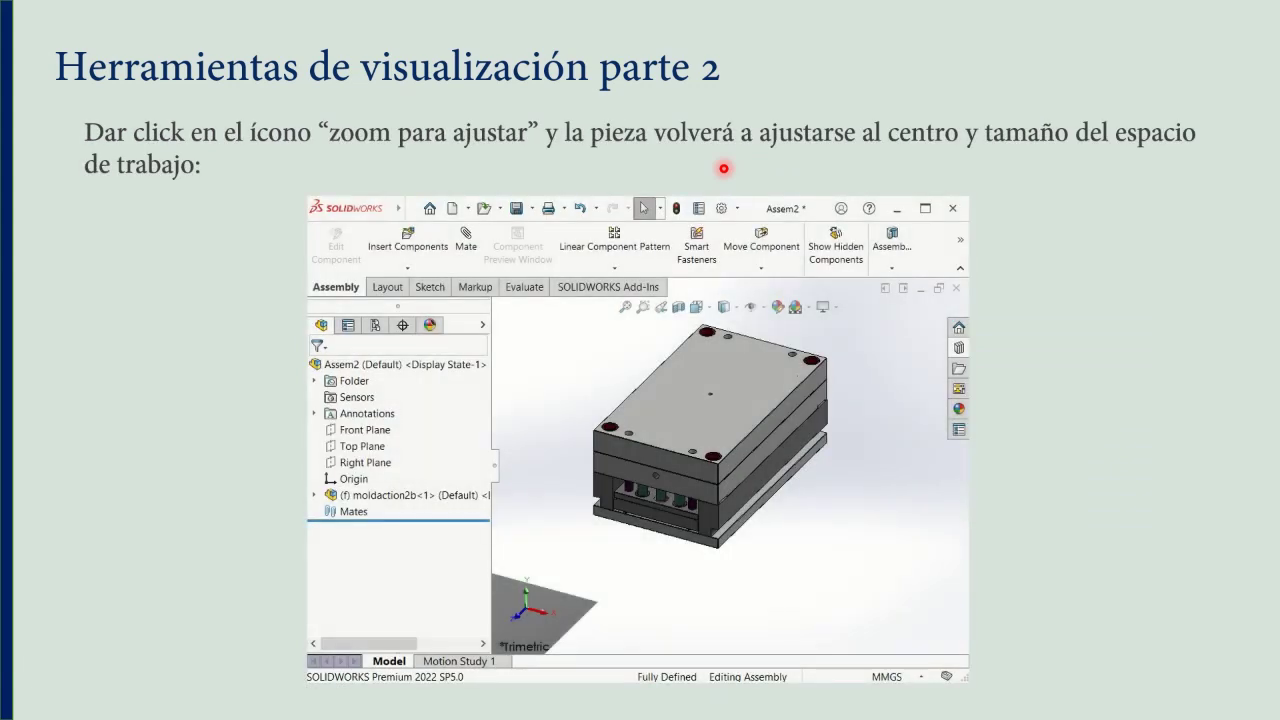
{"action": "key", "text": "Right"}
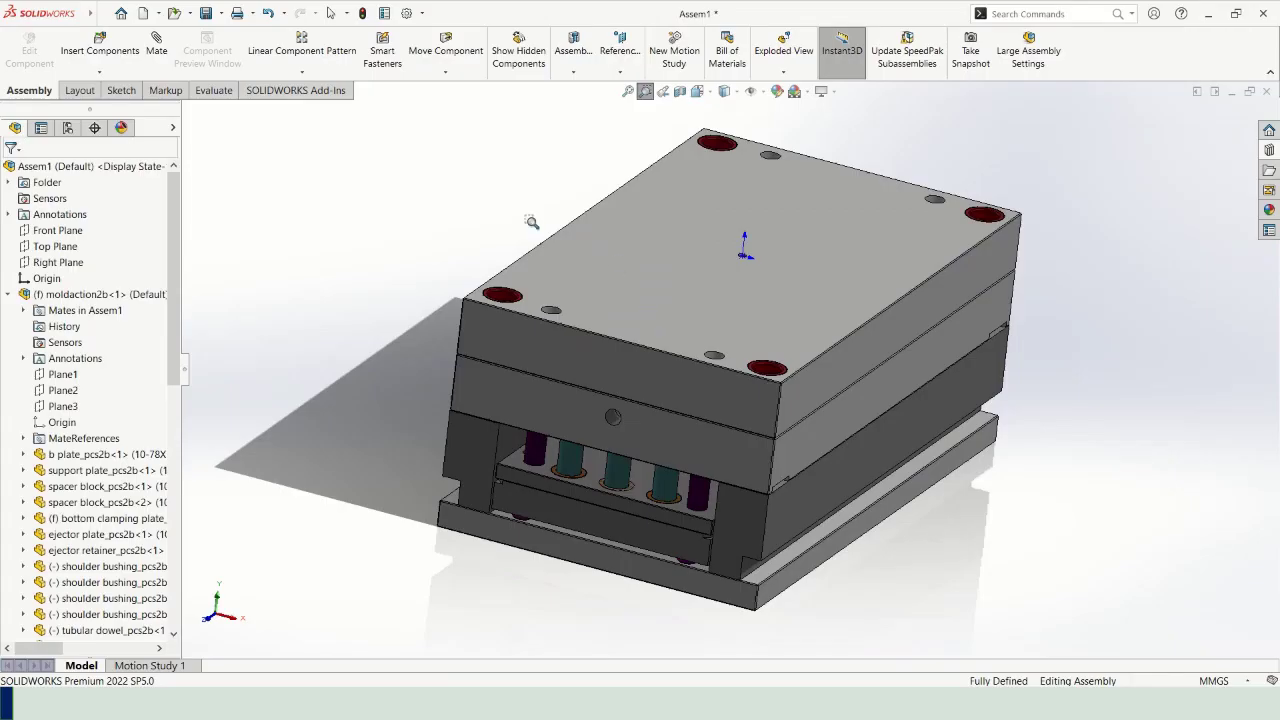
Step: Orbit the assembly to its underside and restore the earlier orientation with Previous View, advancing the slide show in between
{"action": "middle_click_drag", "start_coordinate": [680, 314], "coordinate": [820, 120]}
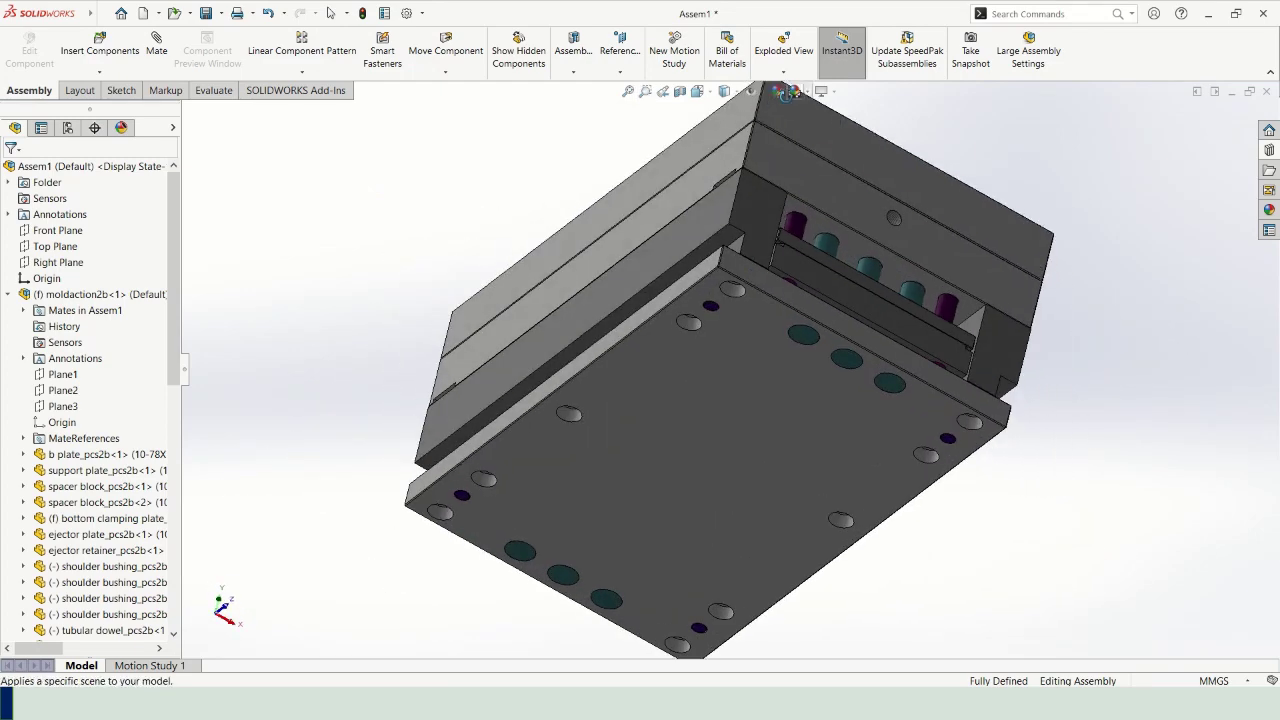
{"action": "scroll", "coordinate": [853, 152], "scroll_direction": "down", "scroll_amount": 2}
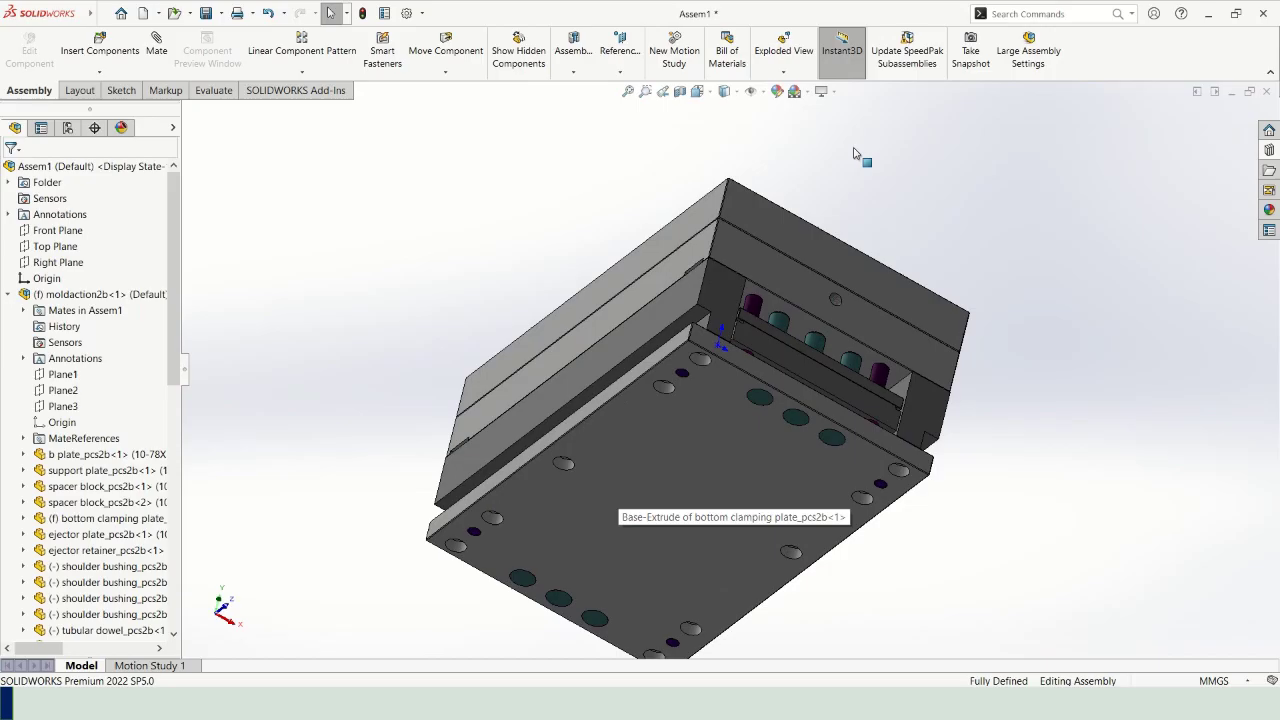
{"action": "key", "text": "alt+Tab"}
{"action": "key", "text": "Right"}
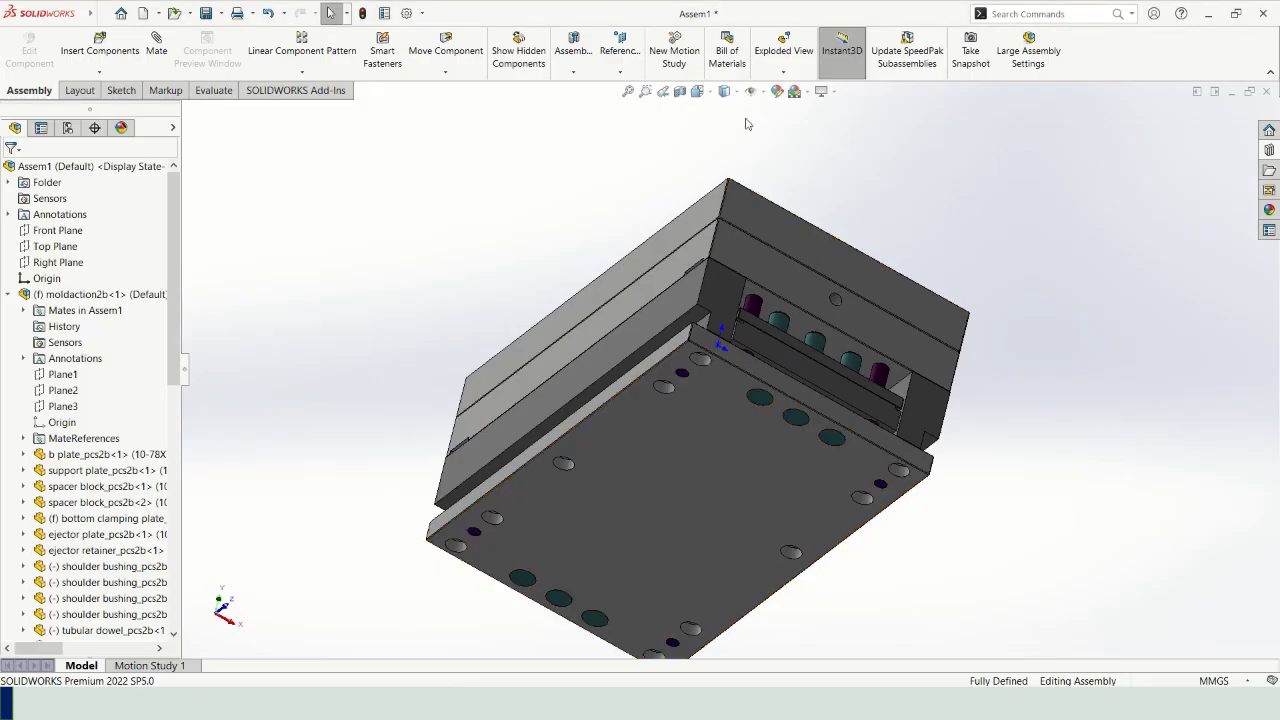
{"action": "left_click", "coordinate": [663, 92]}
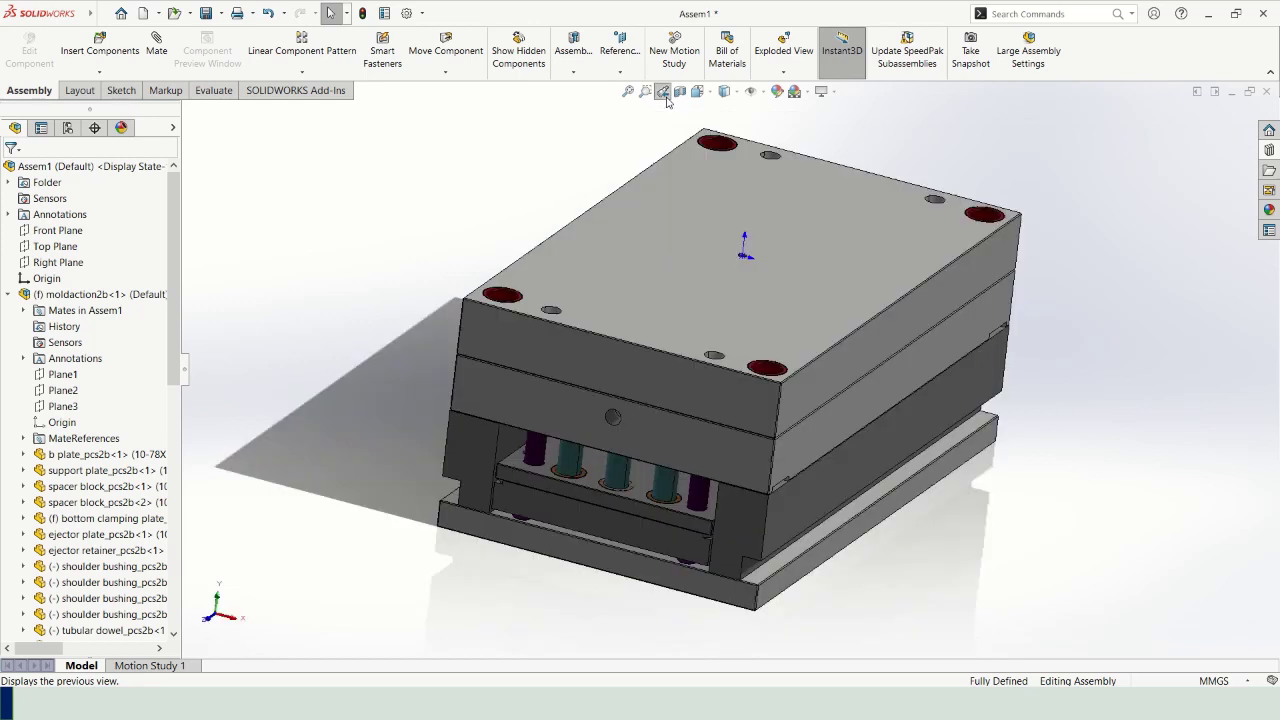
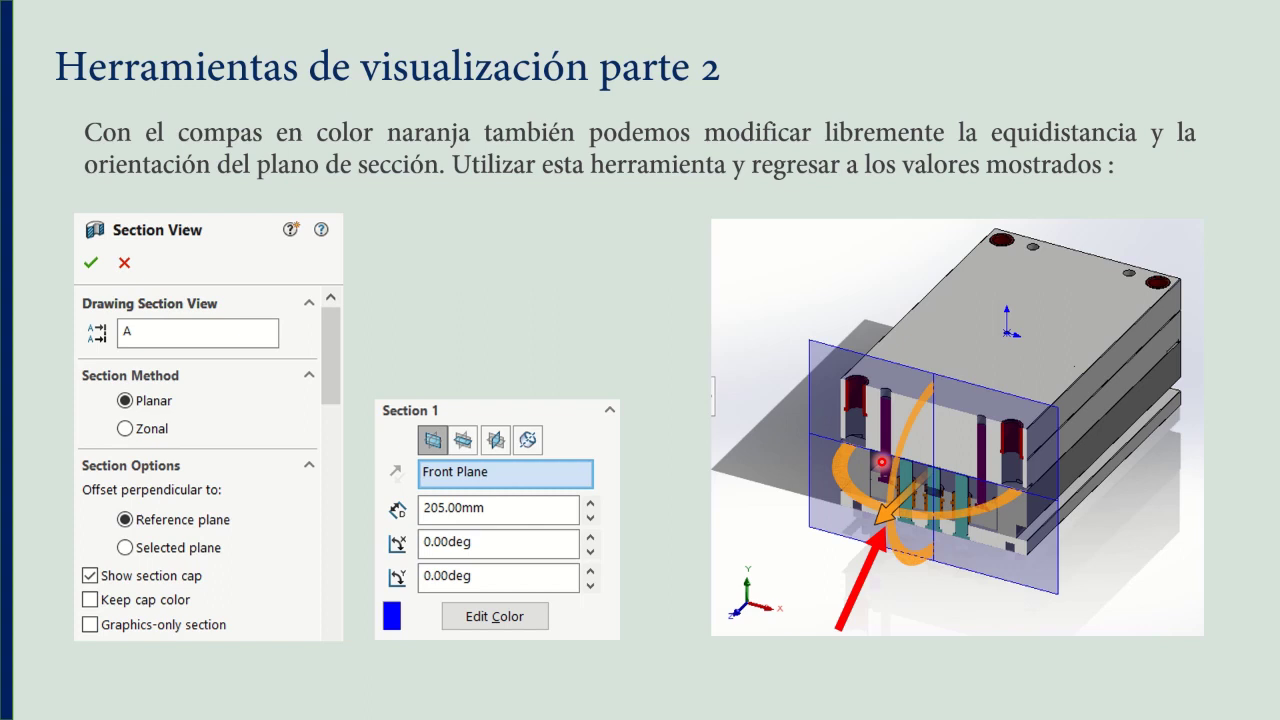
Step: In SOLIDWORKS, freely offset the Front Plane section about 55 mm and tilt it to about 8.2° and 325.3° with the orange handles
{"action": "key", "text": "alt+Tab"}
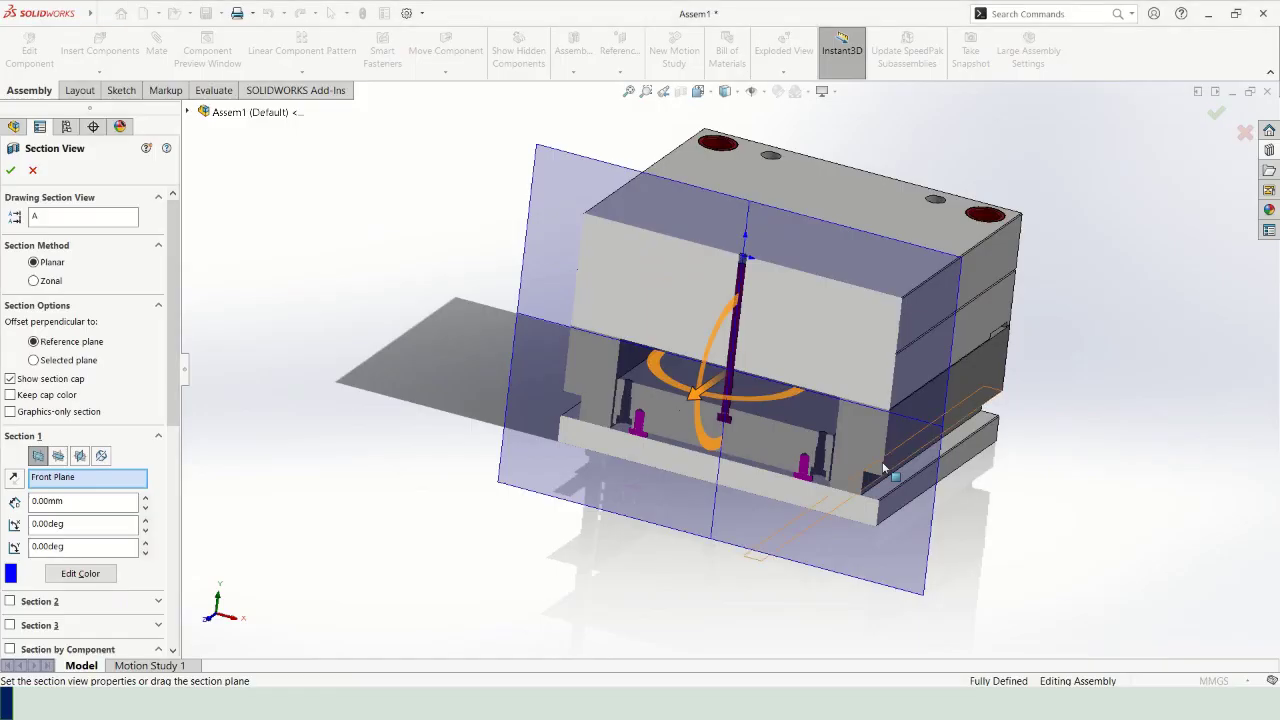
{"action": "middle_click_drag", "start_coordinate": [754, 400], "coordinate": [720, 425]}
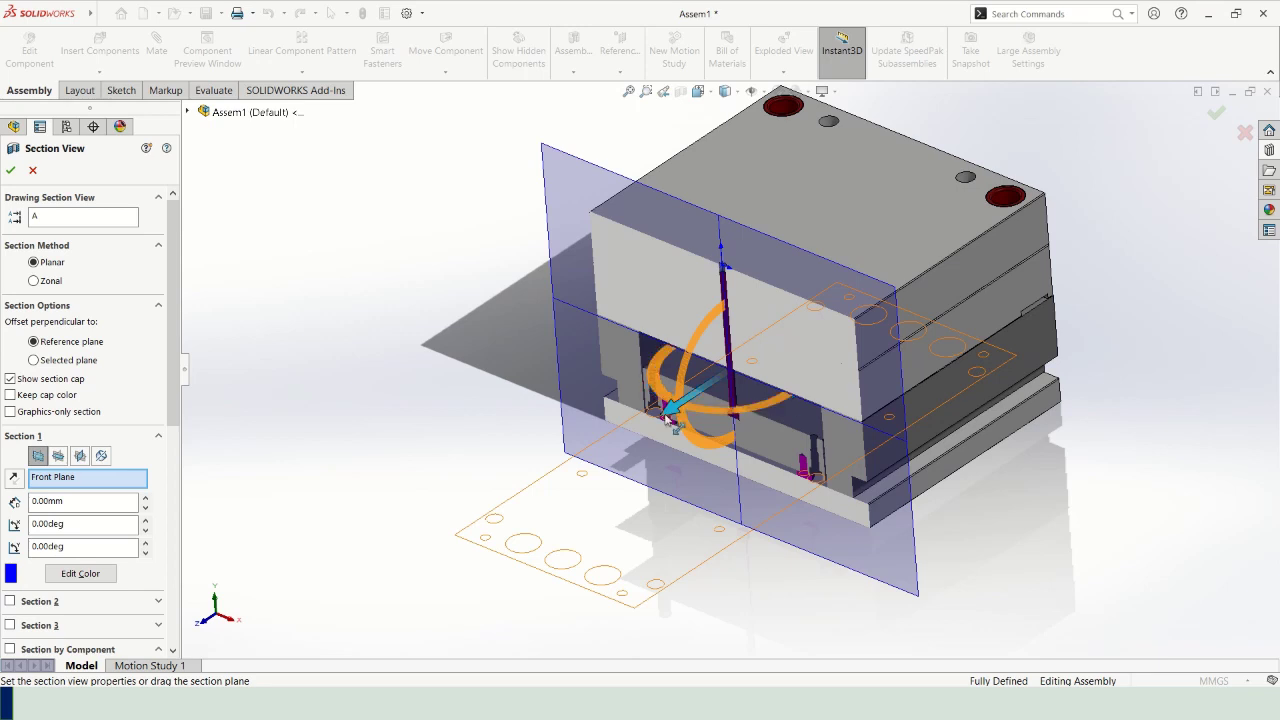
{"action": "left_click_drag", "start_coordinate": [673, 410], "coordinate": [694, 360]}
{"action": "middle_click_drag", "start_coordinate": [704, 348], "coordinate": [660, 395]}
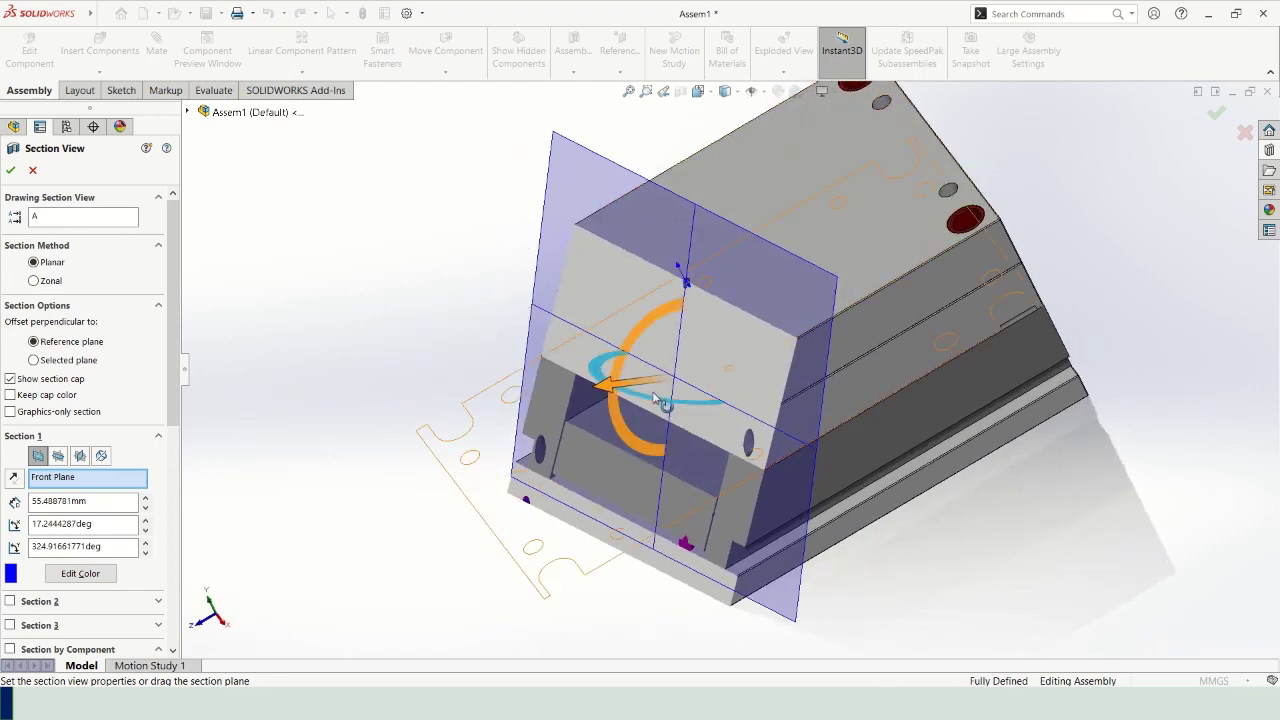
{"action": "left_click_drag", "start_coordinate": [655, 398], "coordinate": [616, 408]}
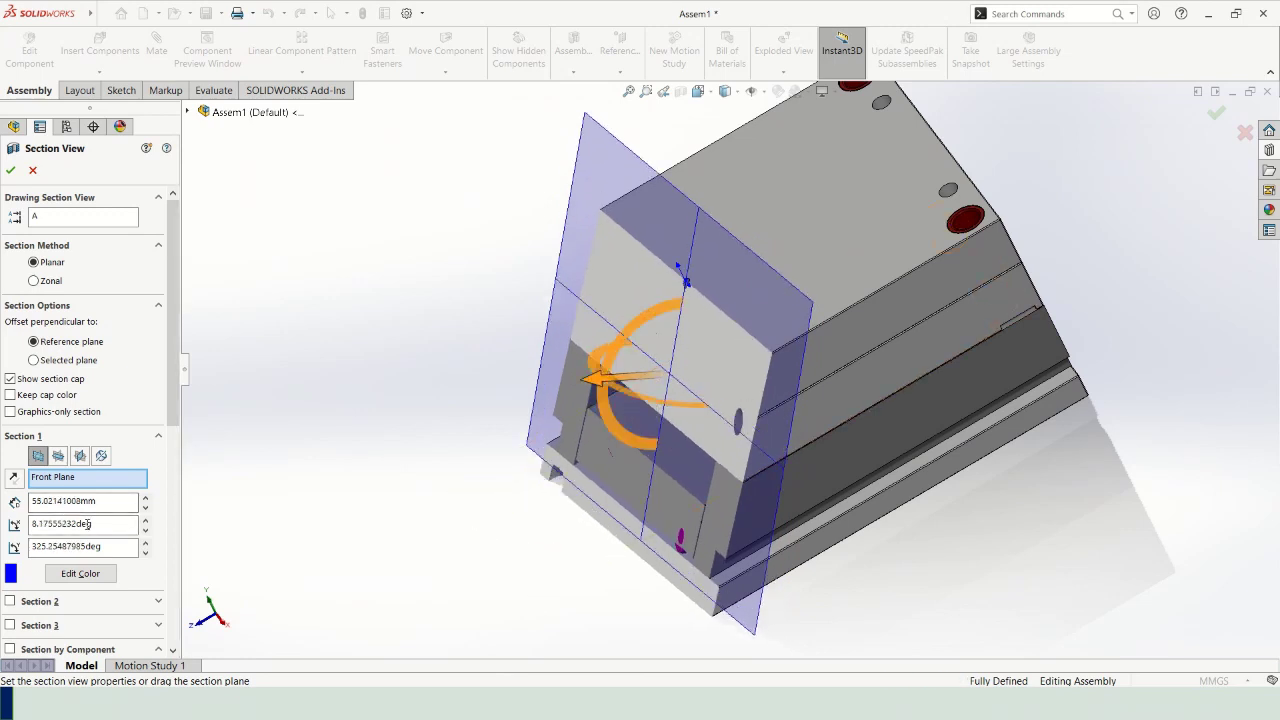
Step: Set both rotation angles of the Front Plane section to 0 degrees
{"action": "left_click_drag", "start_coordinate": [92, 524], "coordinate": [20, 528]}
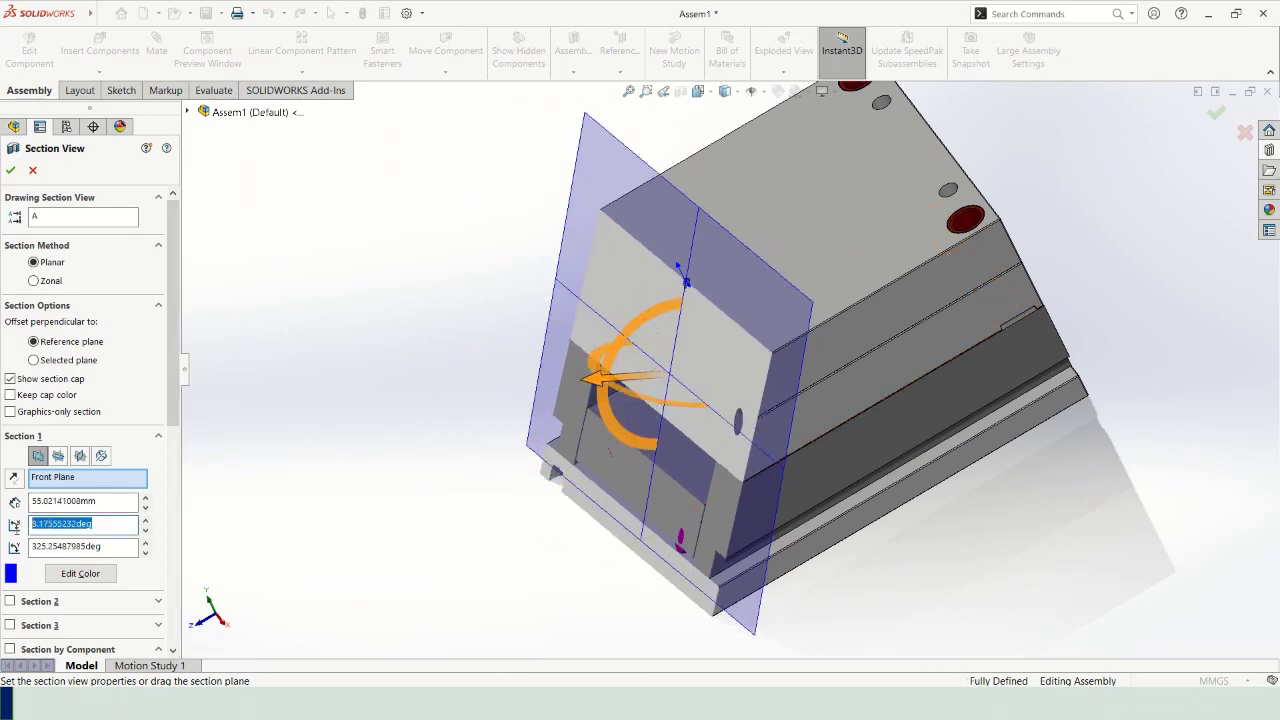
{"action": "type", "text": "0"}
{"action": "left_click", "coordinate": [112, 546]}
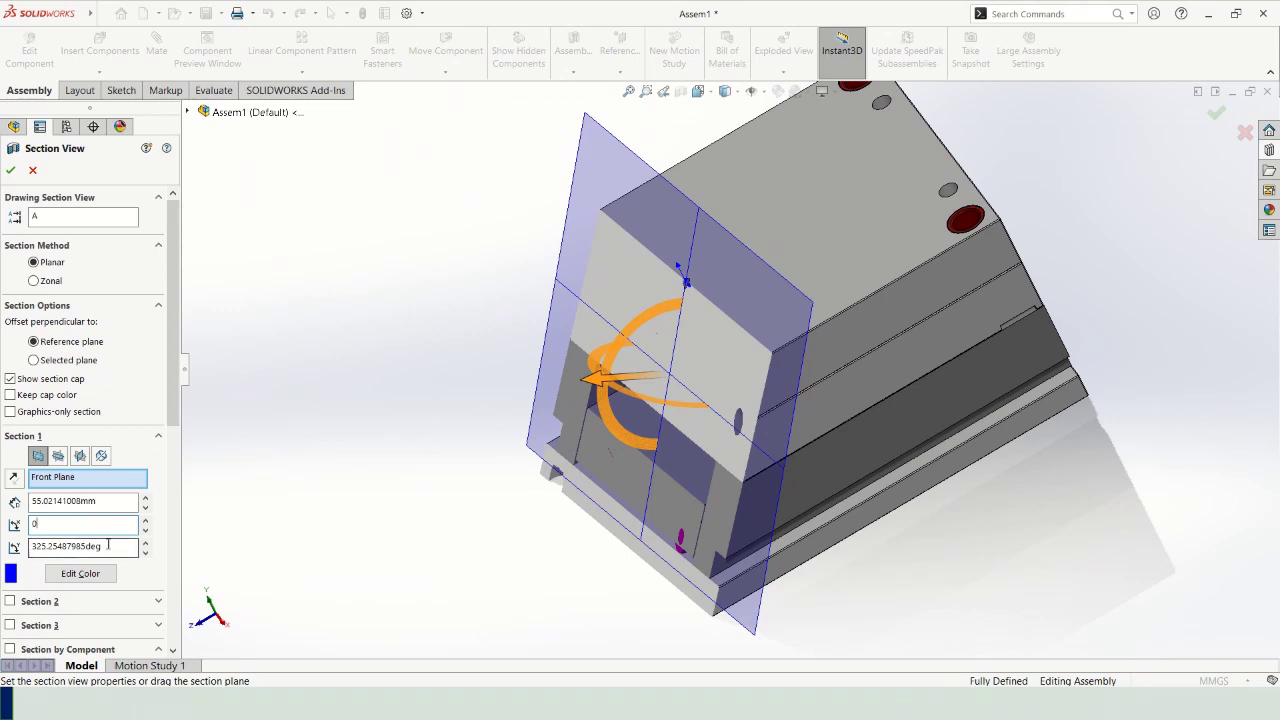
{"action": "left_click_drag", "start_coordinate": [112, 546], "coordinate": [22, 546]}
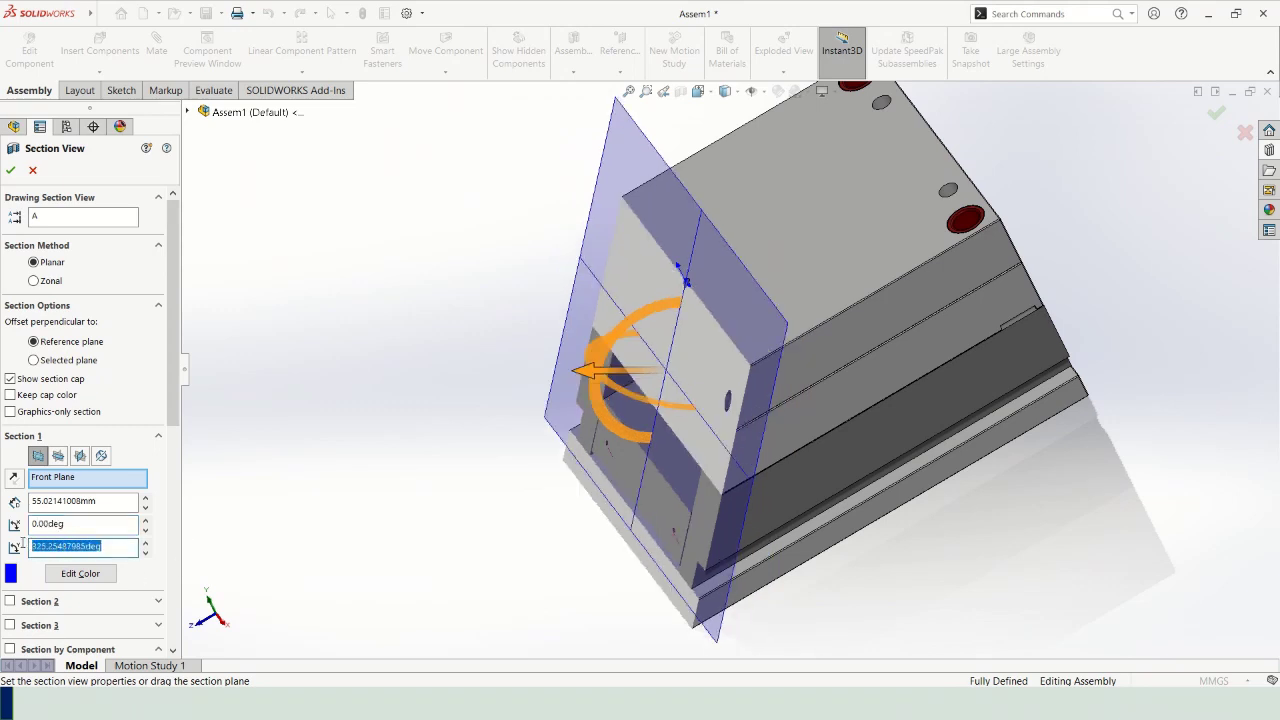
{"action": "type", "text": "0"}
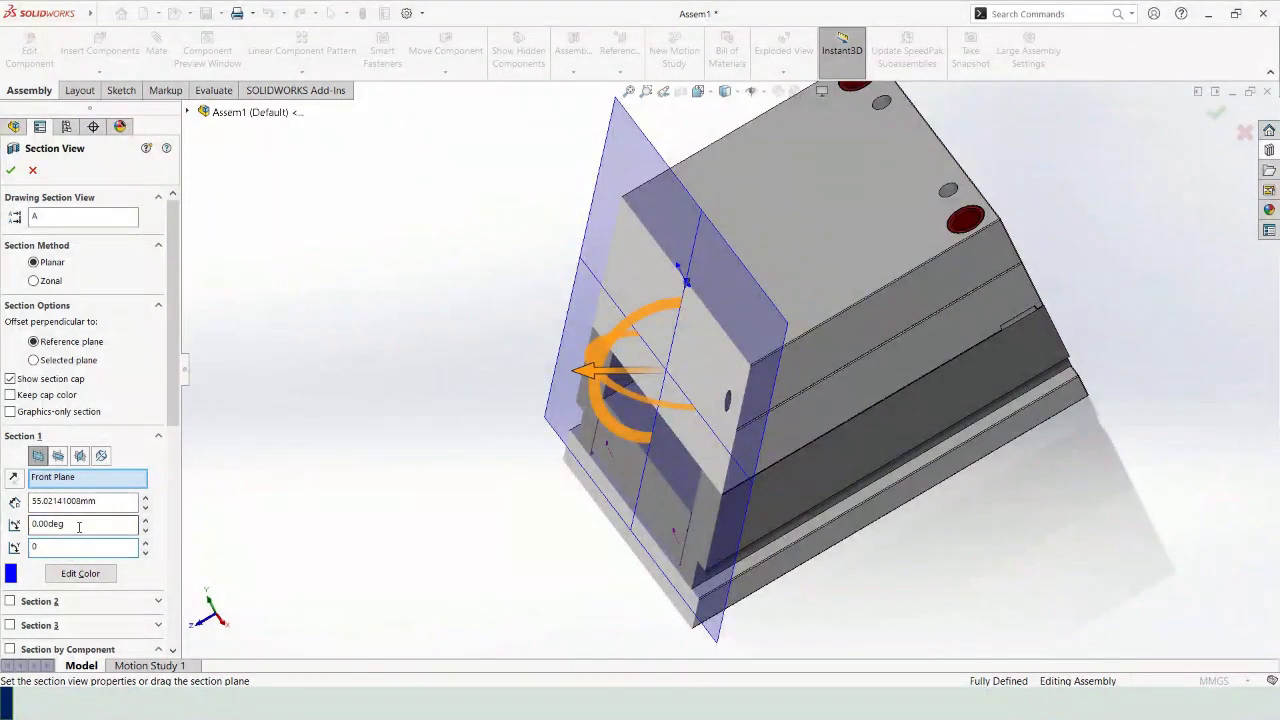
{"action": "left_click", "coordinate": [82, 528]}
{"action": "middle_click_drag", "start_coordinate": [557, 429], "coordinate": [623, 350]}
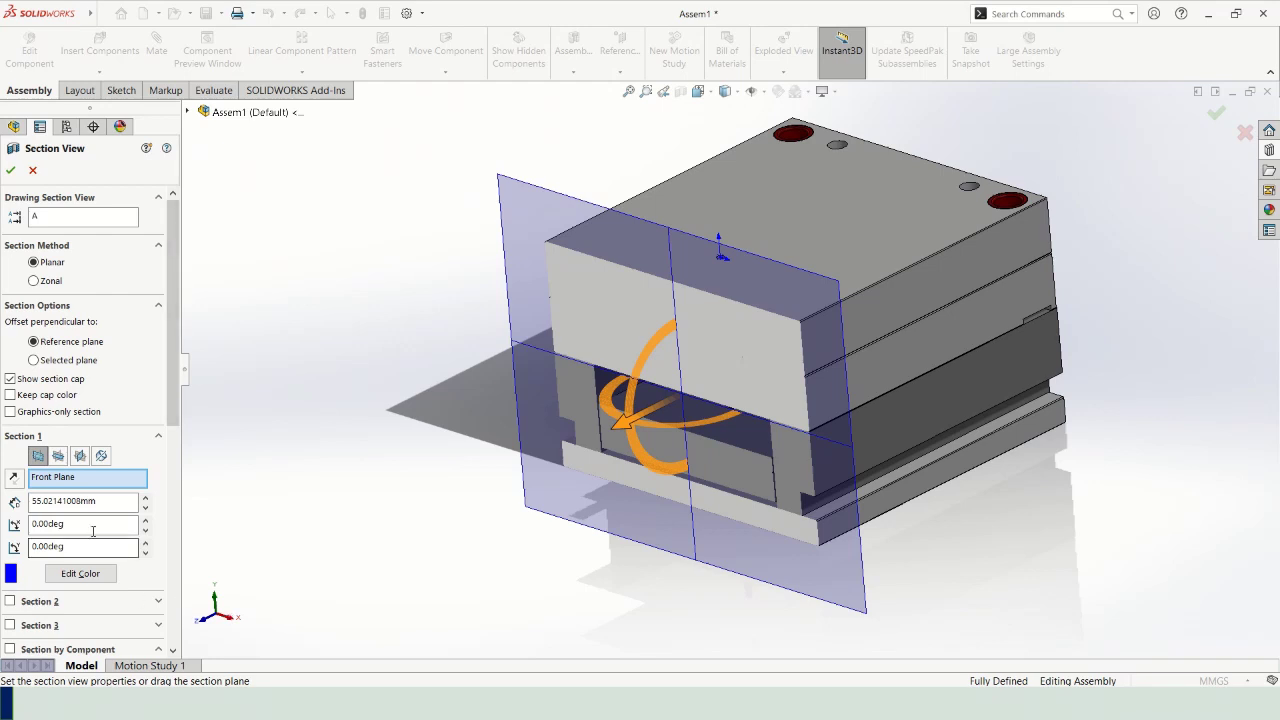
Step: Set the offset distance of the Front Plane section to 205 mm
{"action": "left_click_drag", "start_coordinate": [110, 501], "coordinate": [14, 502]}
{"action": "type", "text": "205"}
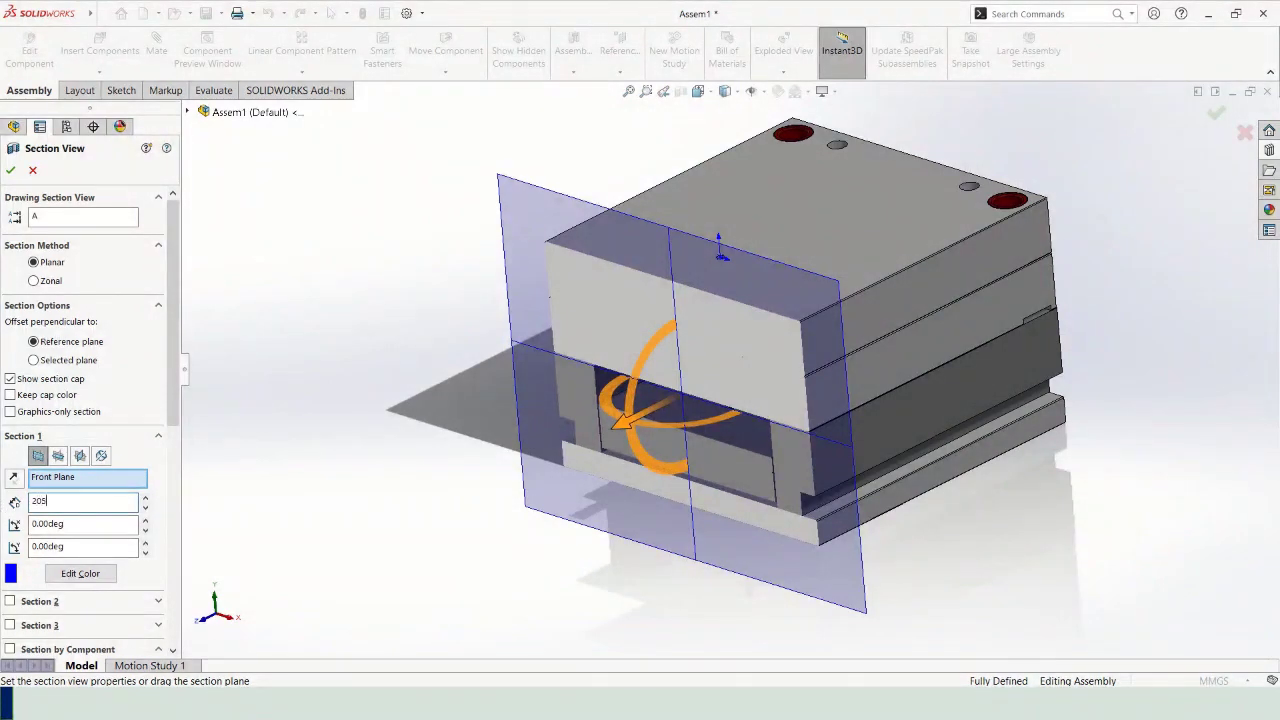
{"action": "key", "text": "Return"}
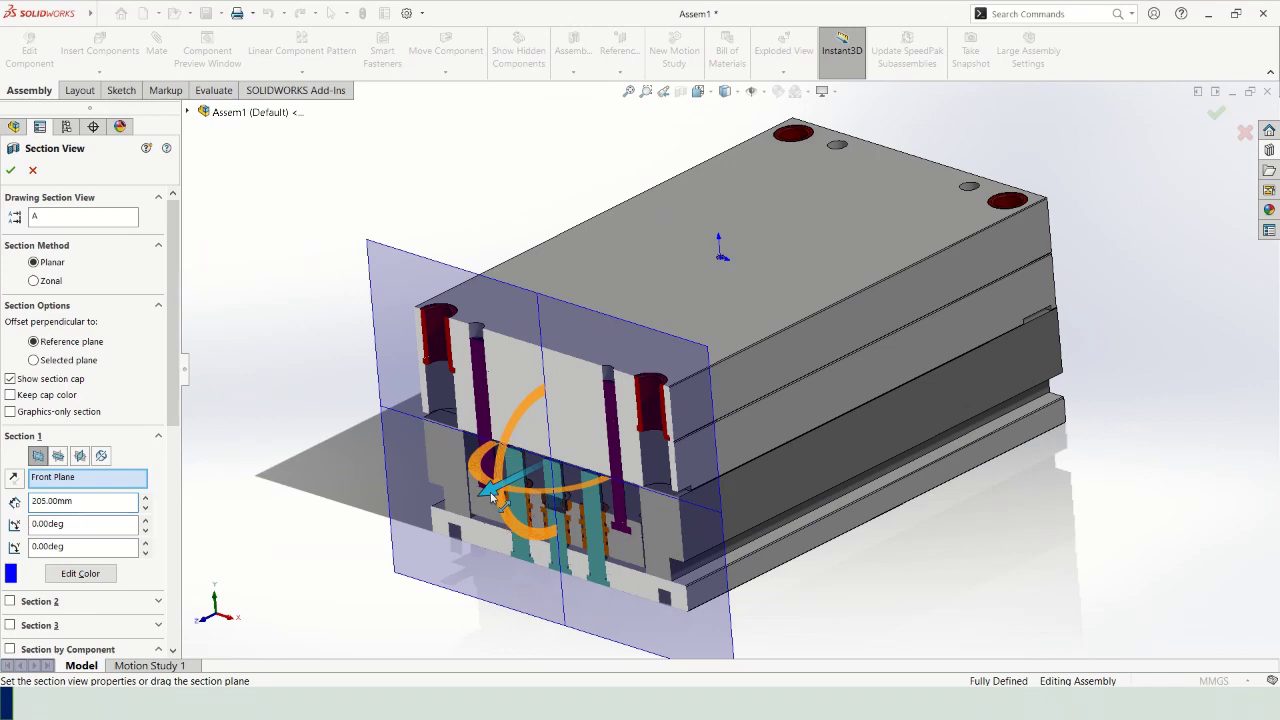
Step: Move the section plane freely to -213 mm with its offset arrow, and set the offset back to 205 mm
{"action": "left_click_drag", "start_coordinate": [491, 497], "coordinate": [845, 287]}
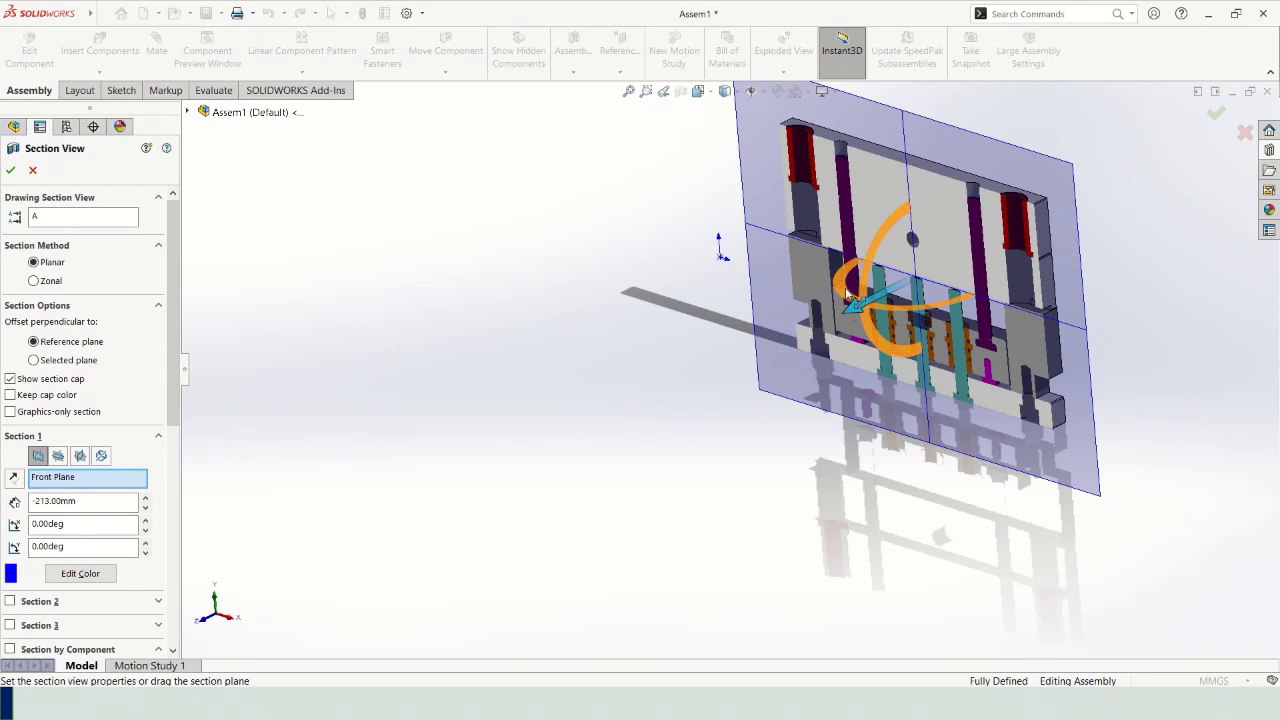
{"action": "left_click_drag", "start_coordinate": [848, 293], "coordinate": [850, 300]}
{"action": "left_click", "coordinate": [100, 503]}
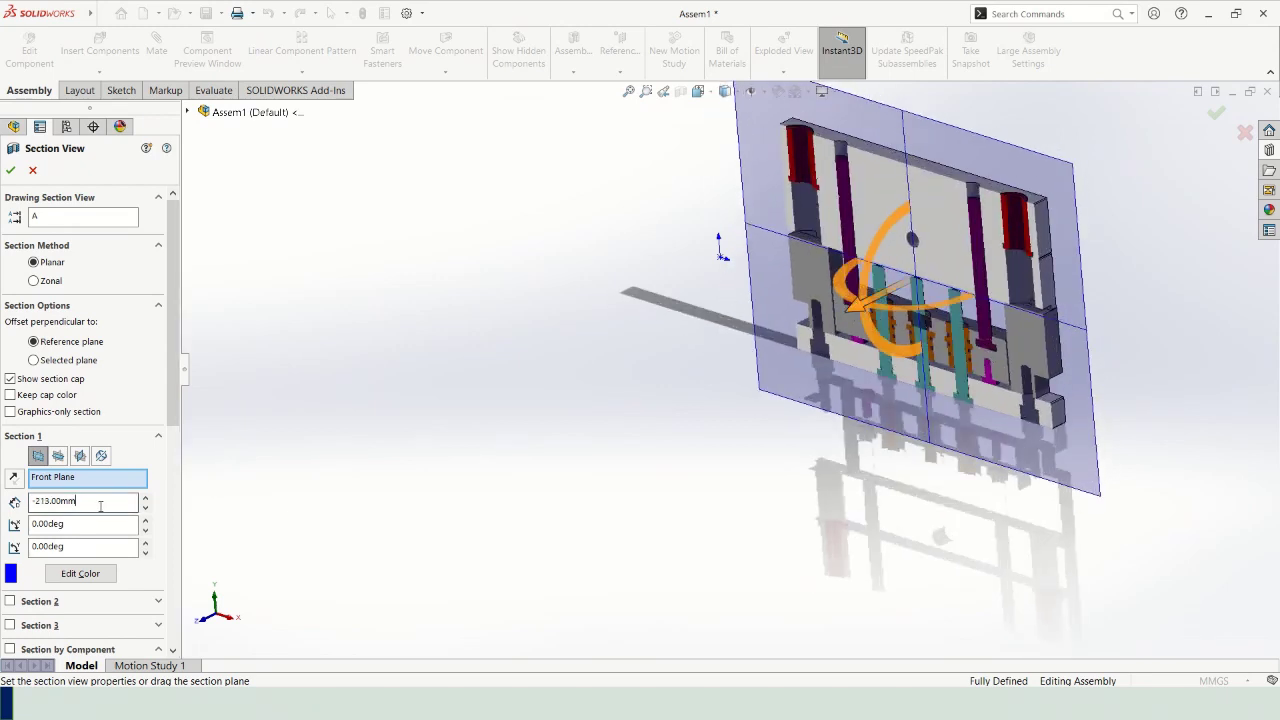
{"action": "left_click_drag", "start_coordinate": [100, 506], "coordinate": [15, 503]}
{"action": "type", "text": "-100"}
{"action": "key", "text": "Return"}
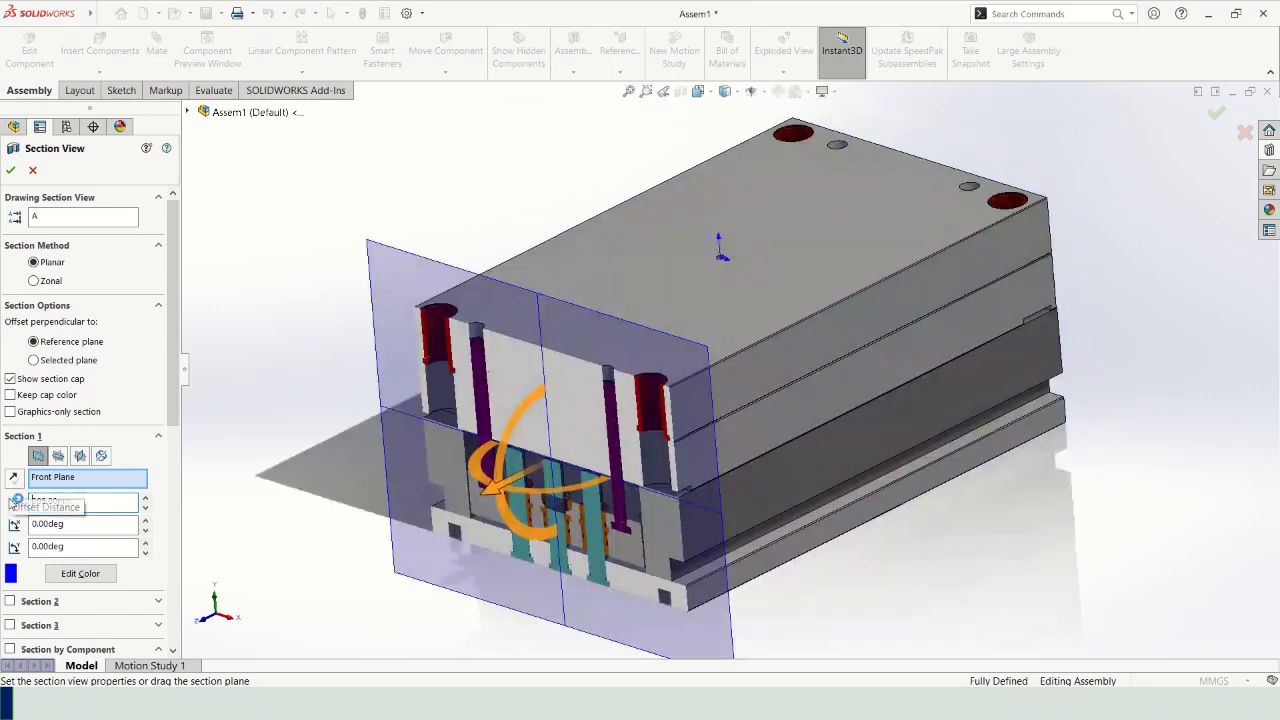
Step: Switch to the PowerPoint slide show, advance it to the instructions for saving the section view, and return to SOLIDWORKS
{"action": "key", "text": "alt+Tab"}
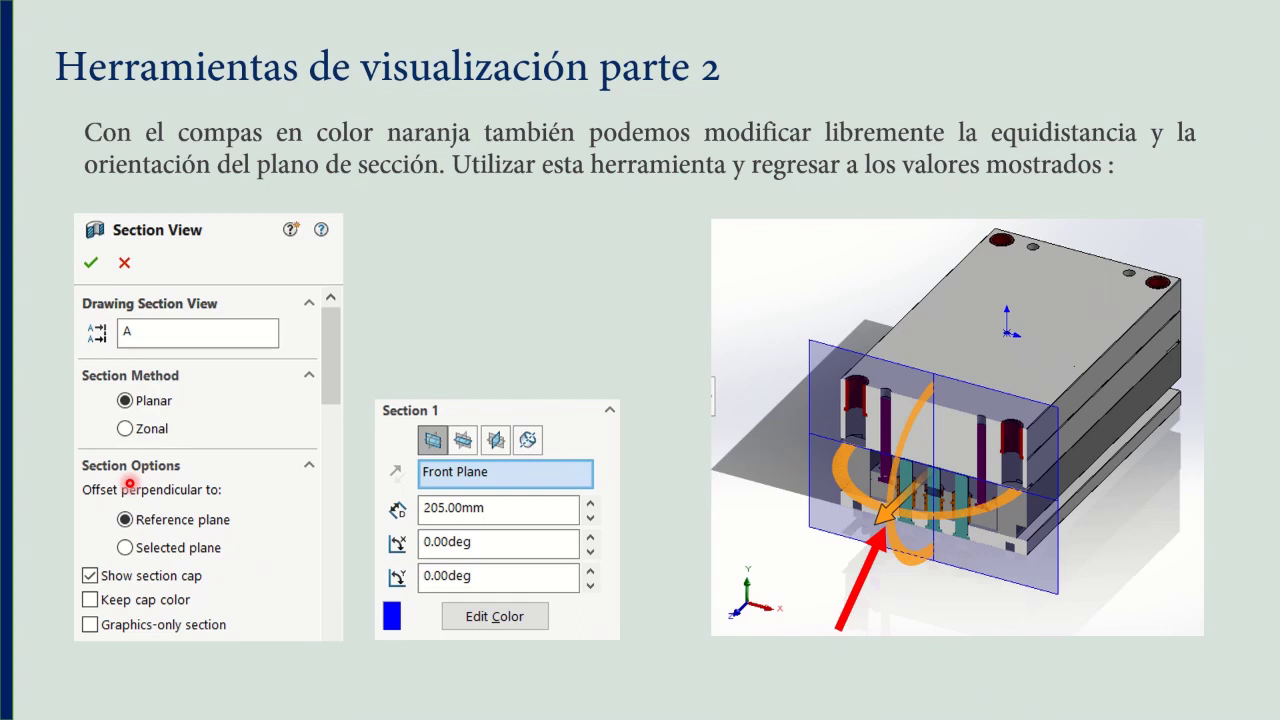
{"action": "key", "text": "Right"}
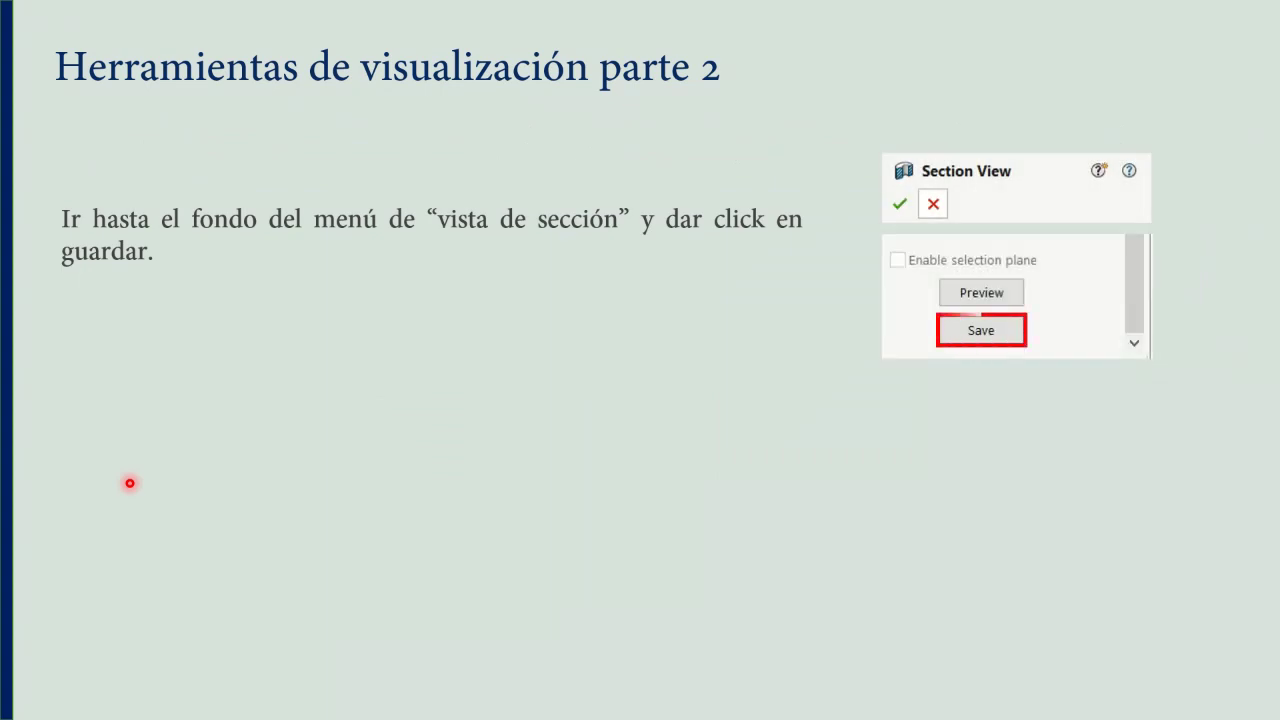
{"action": "key", "text": "alt+Tab"}
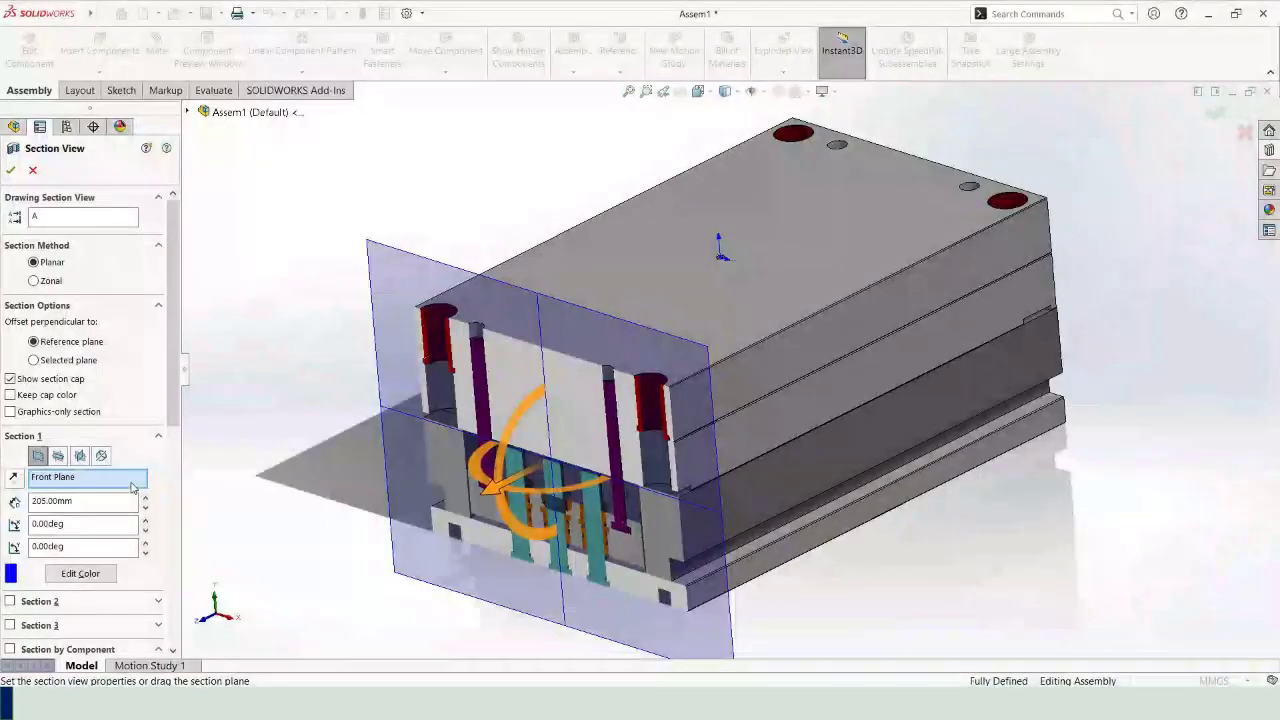
Step: Save the Front Plane section as both a view orientation and a drawing annotation view, with no components excluded from the cut
{"action": "scroll", "coordinate": [108, 620], "scroll_direction": "down", "scroll_amount": 8}
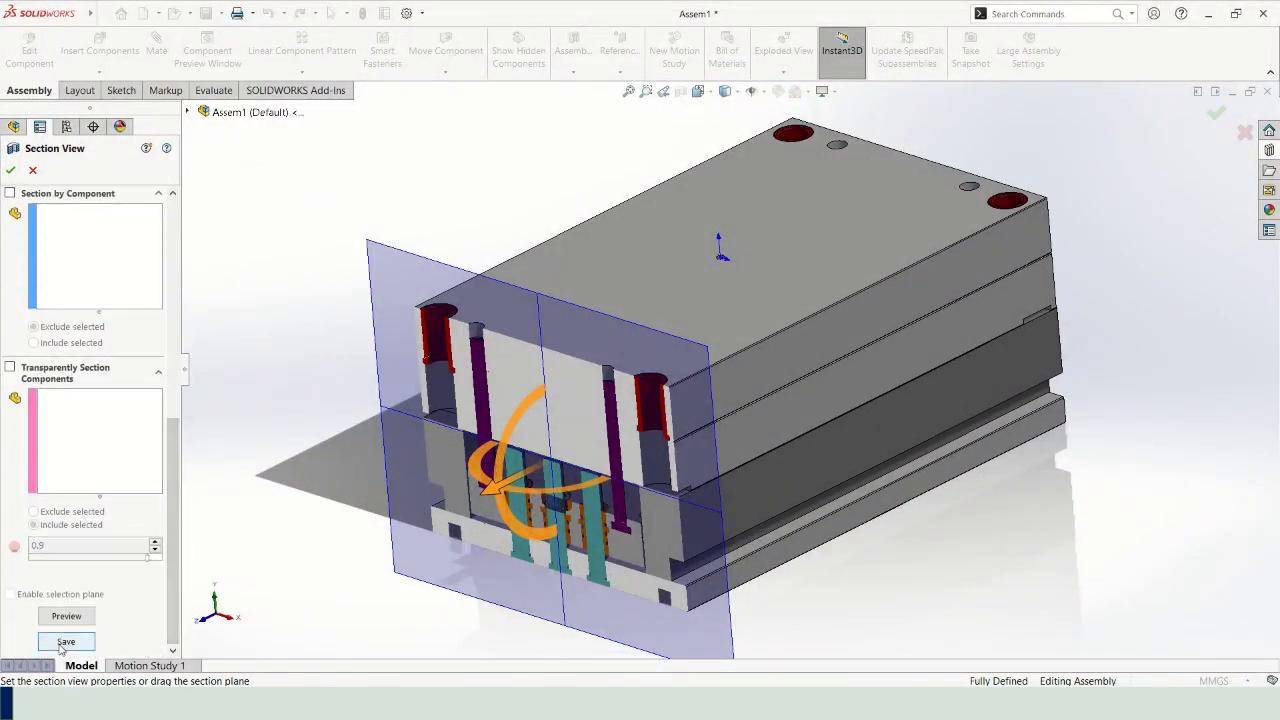
{"action": "left_click", "coordinate": [61, 645]}
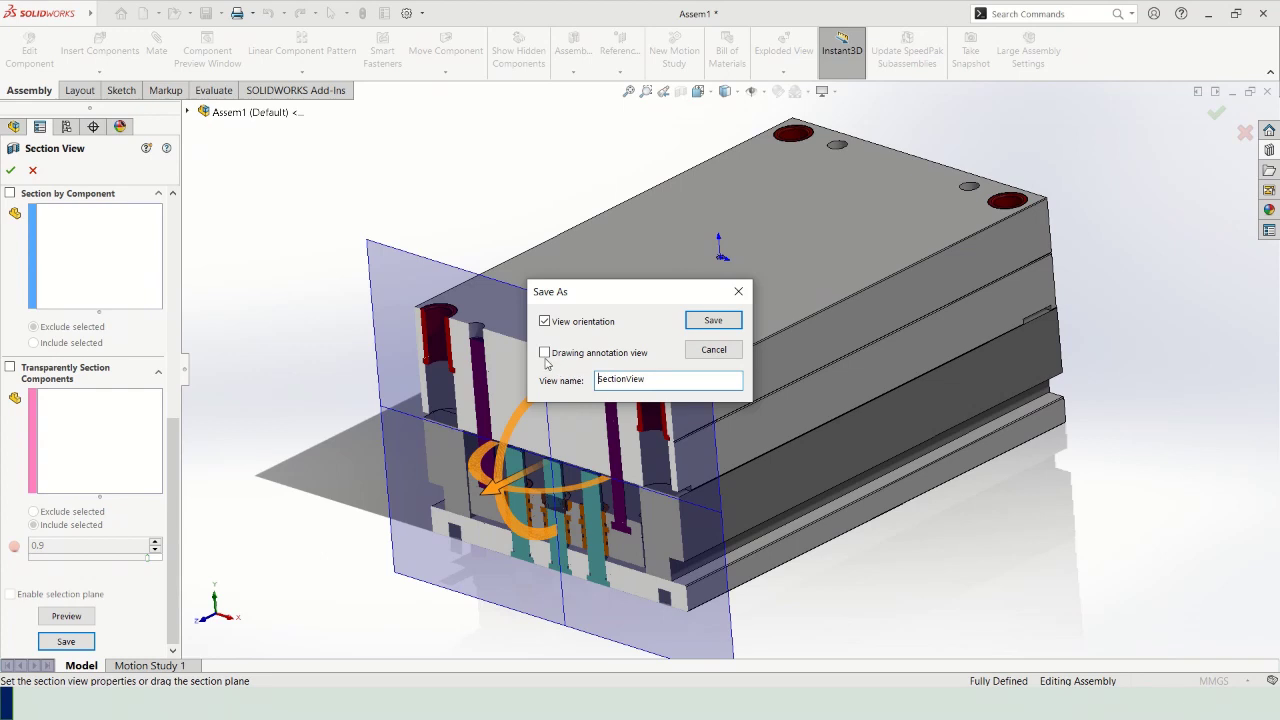
{"action": "left_click", "coordinate": [545, 353]}
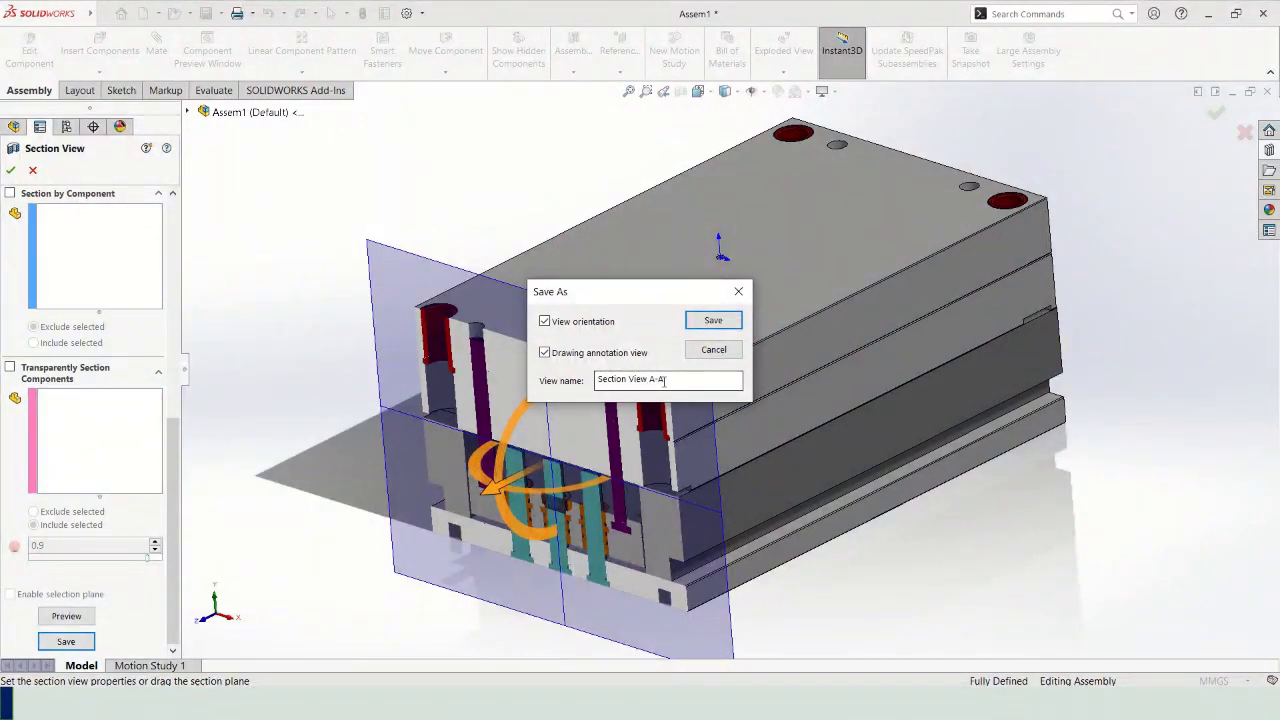
{"action": "left_click", "coordinate": [711, 320]}
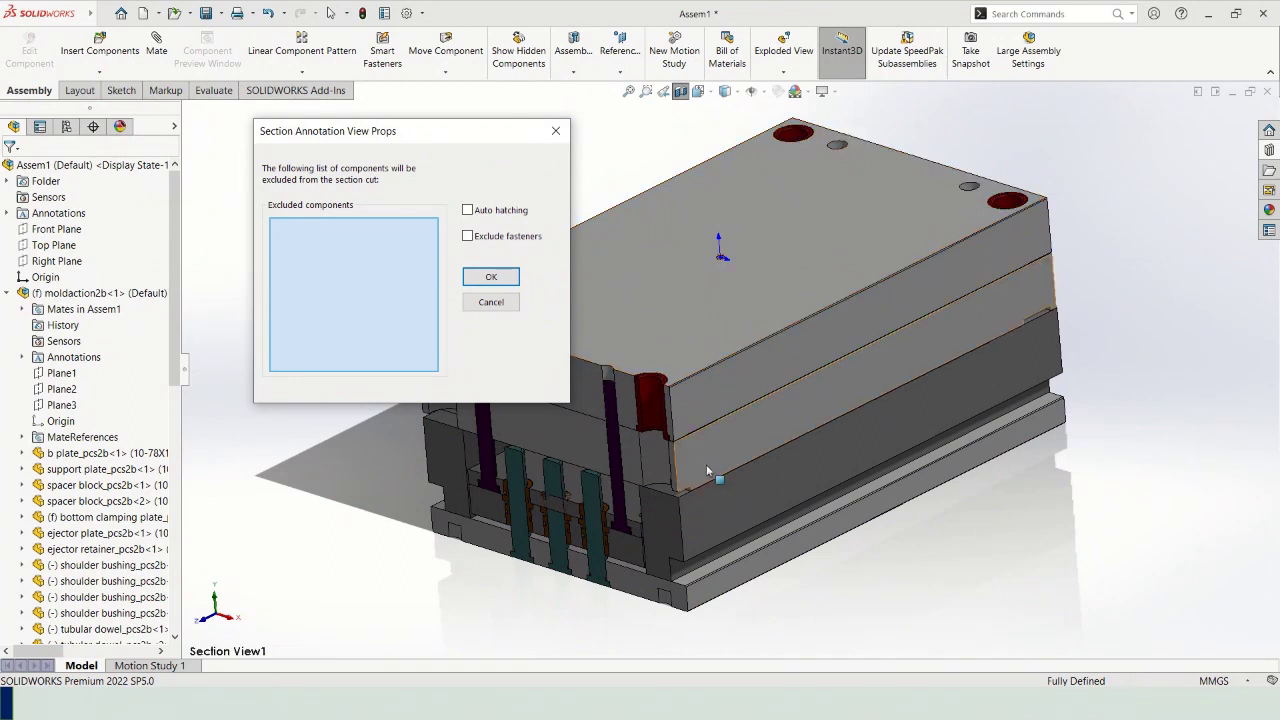
{"action": "left_click", "coordinate": [472, 284]}
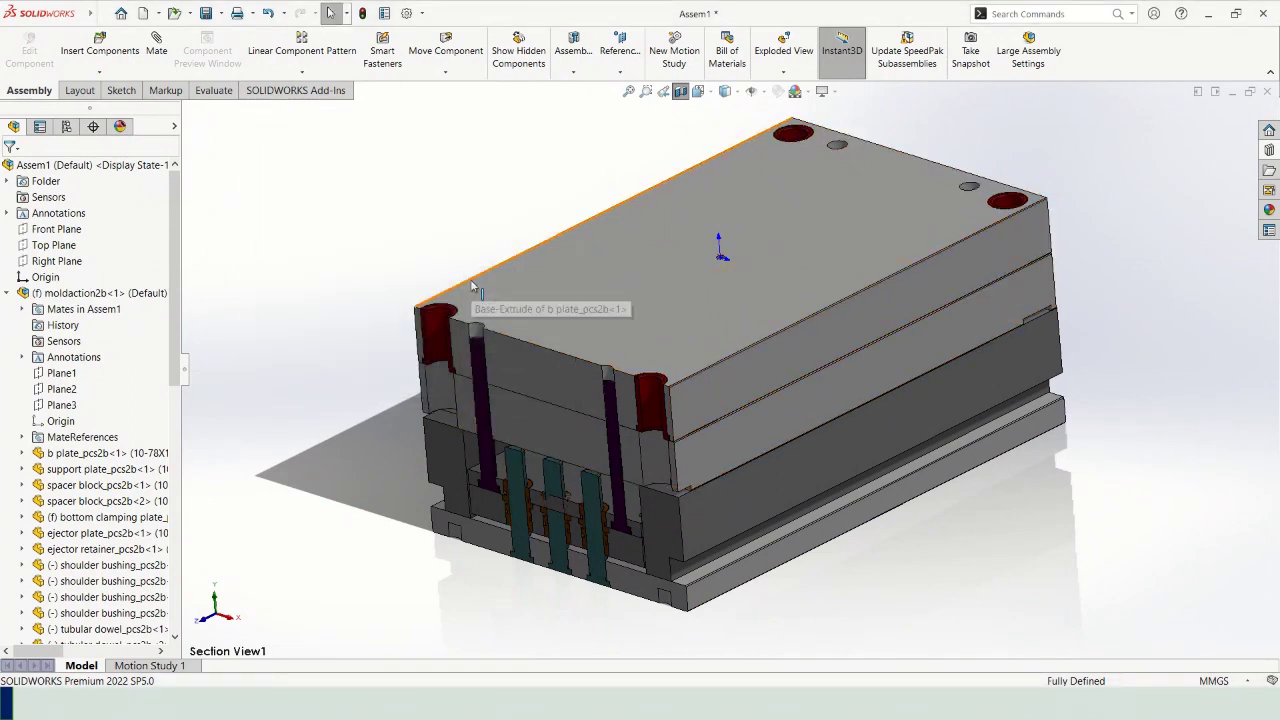
{"action": "key", "text": "f"}
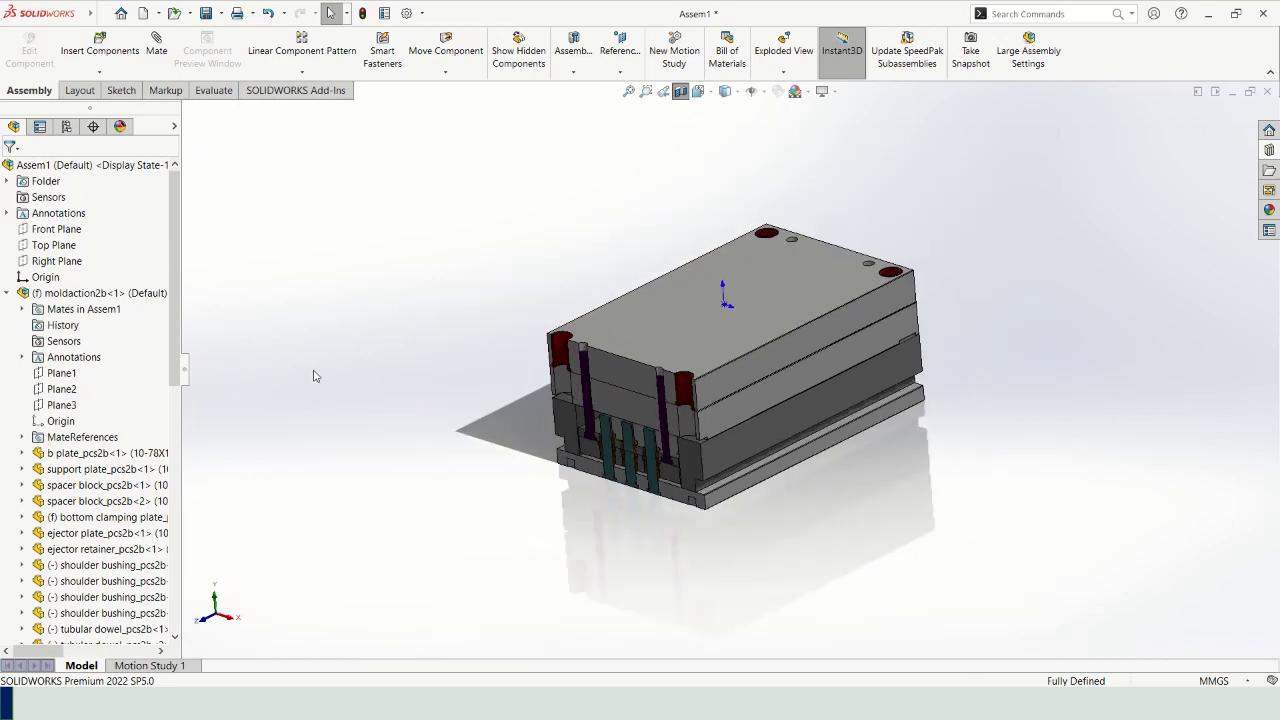
Step: Switch to the PowerPoint slide show and advance it past the section-saving slides to the second section view exercise
{"action": "key", "text": "alt+Tab"}
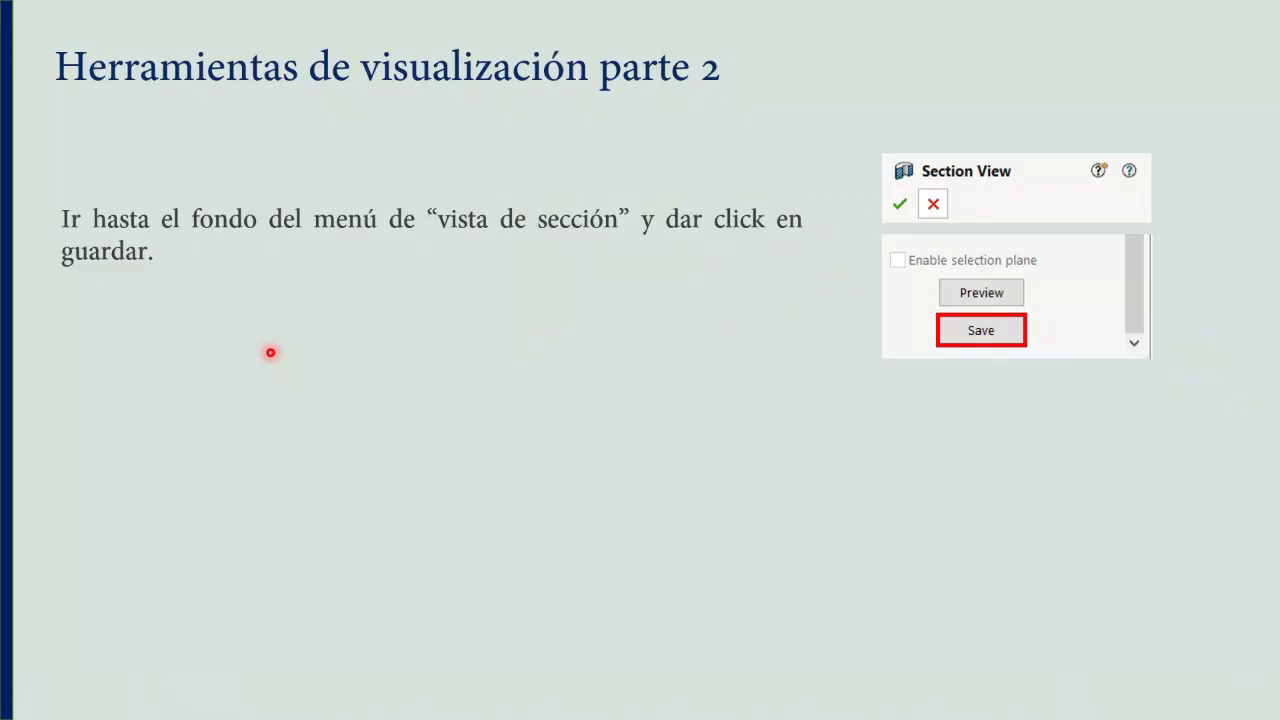
{"action": "key", "text": "Right"}
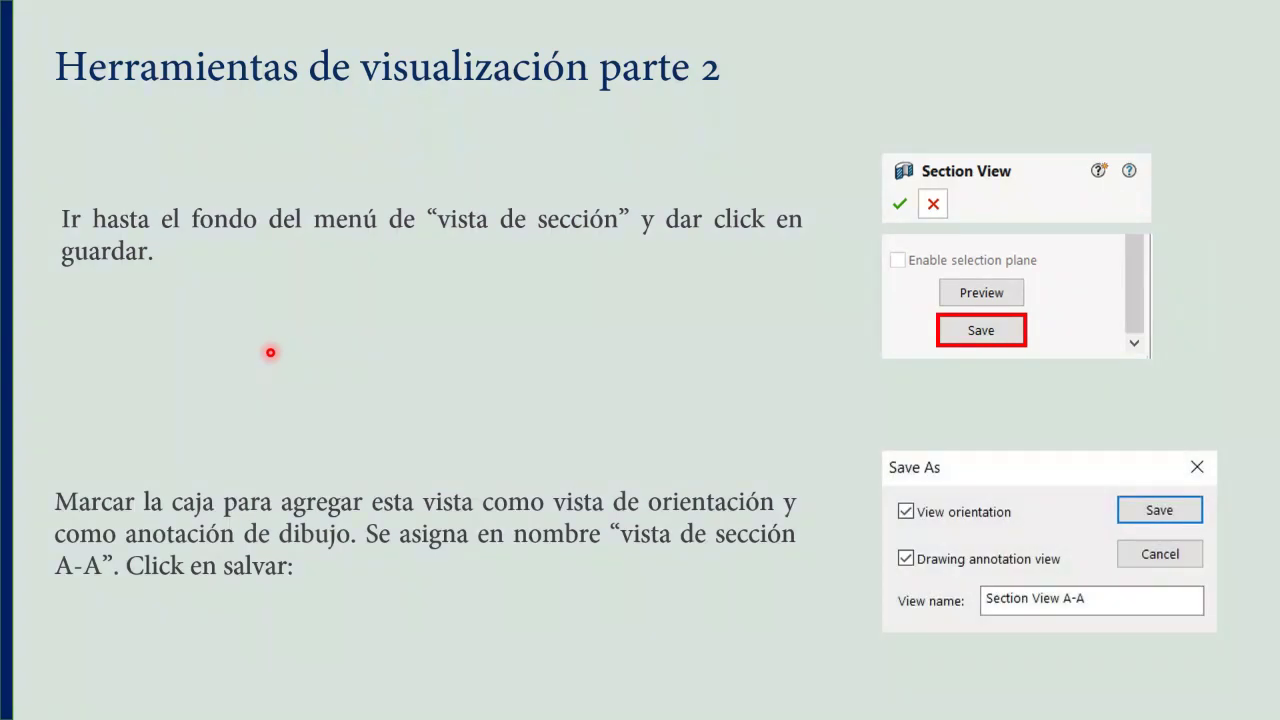
{"action": "key", "text": "Right"}
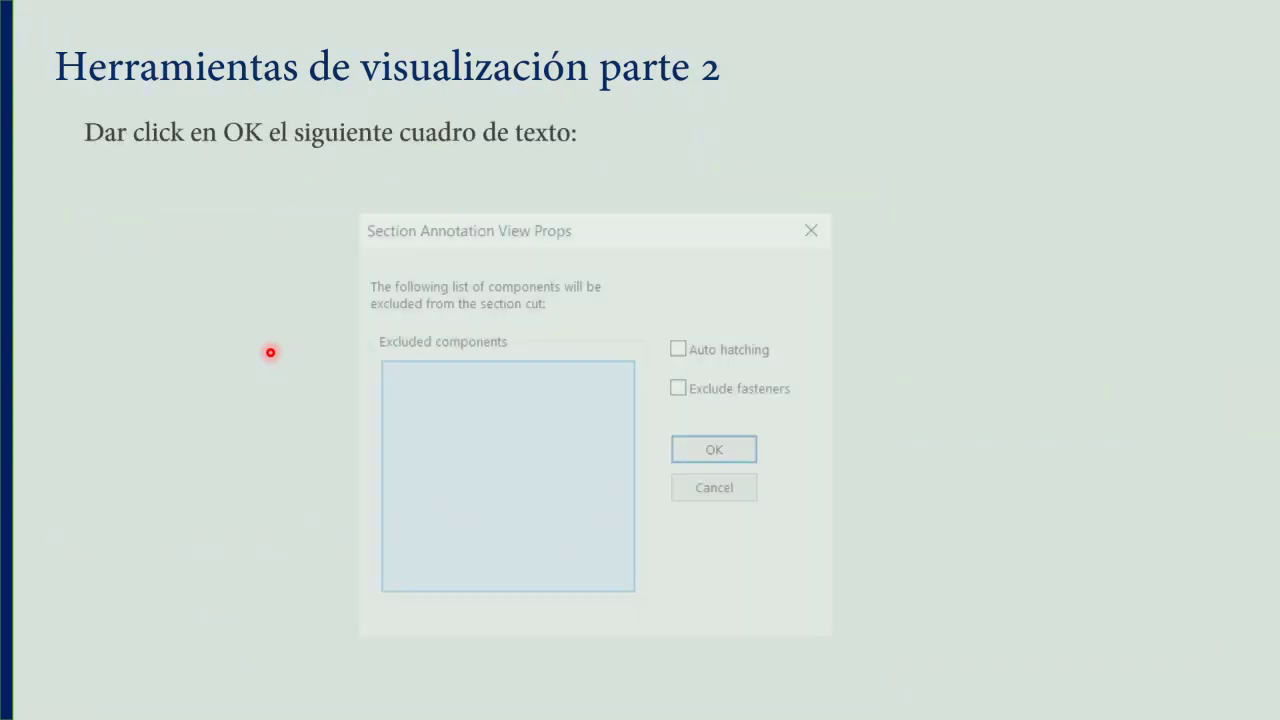
{"action": "key", "text": "Right"}
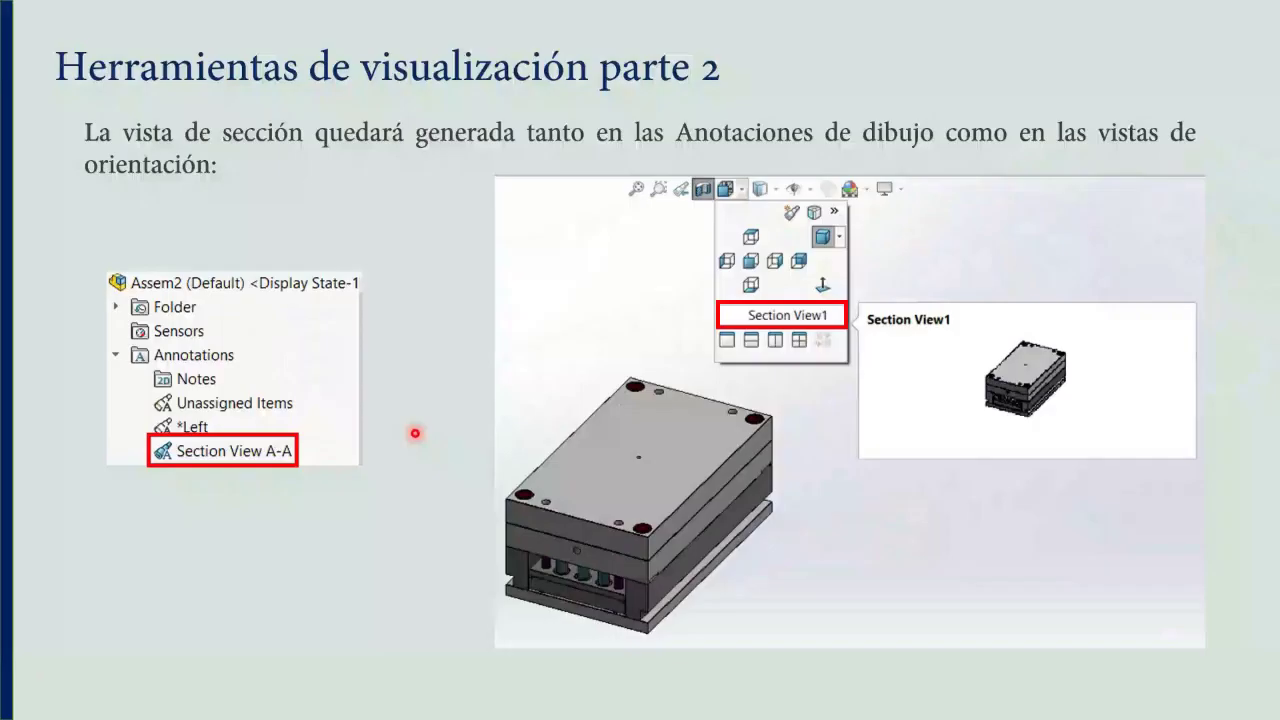
{"action": "key", "text": "Right"}
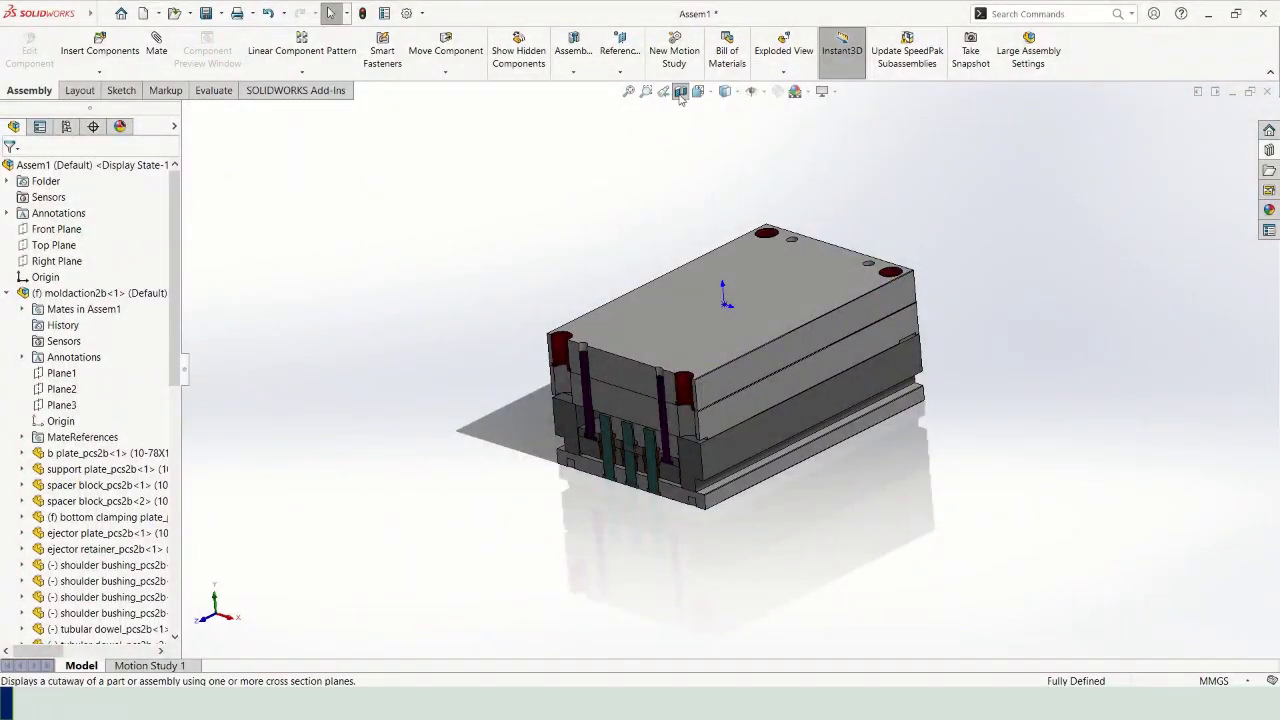
Step: In SOLIDWORKS, turn off the displayed section and start a second section view on the Right Plane, advancing the slide show alongside
{"action": "left_click", "coordinate": [681, 91]}
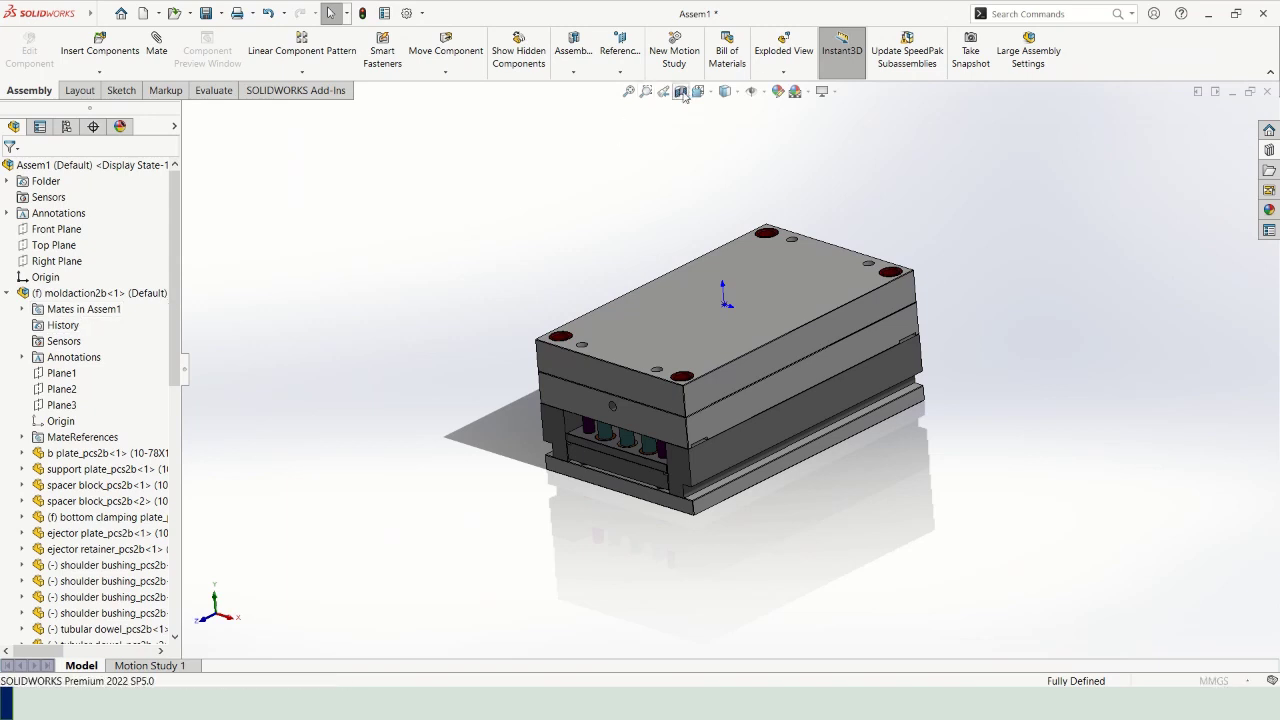
{"action": "left_click", "coordinate": [681, 91]}
{"action": "left_click", "coordinate": [35, 215]}
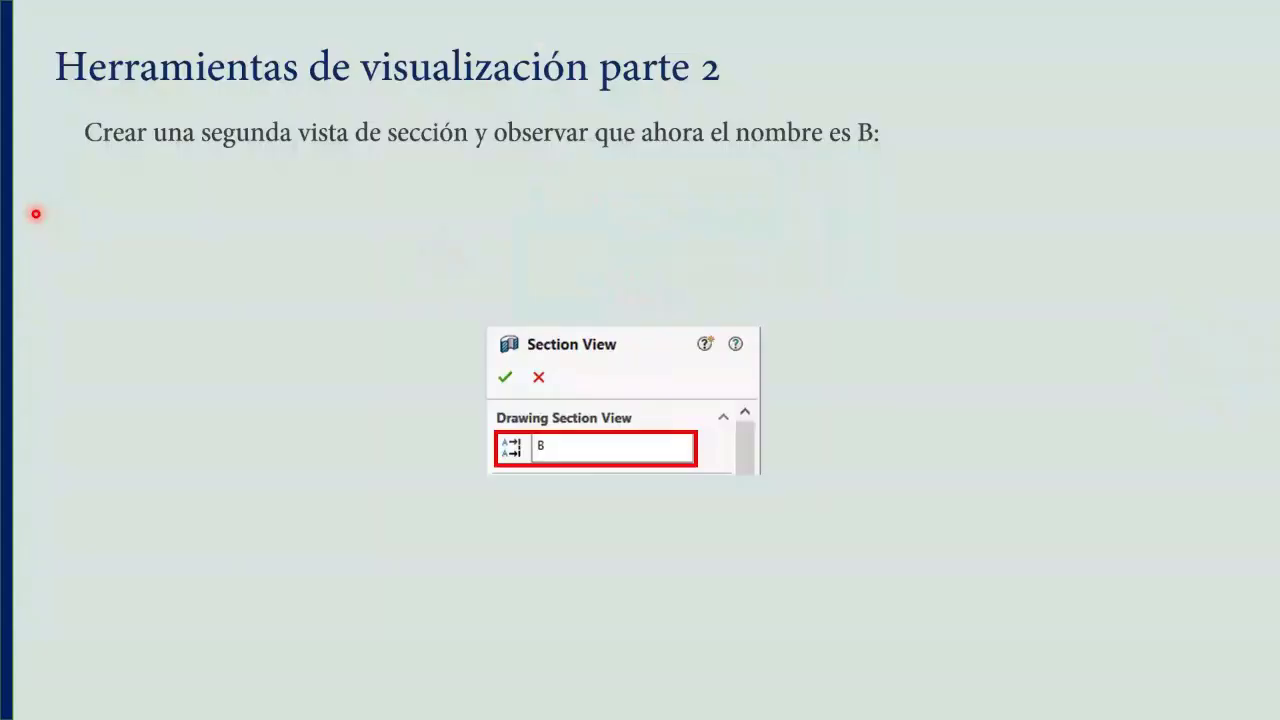
{"action": "key", "text": "Right"}
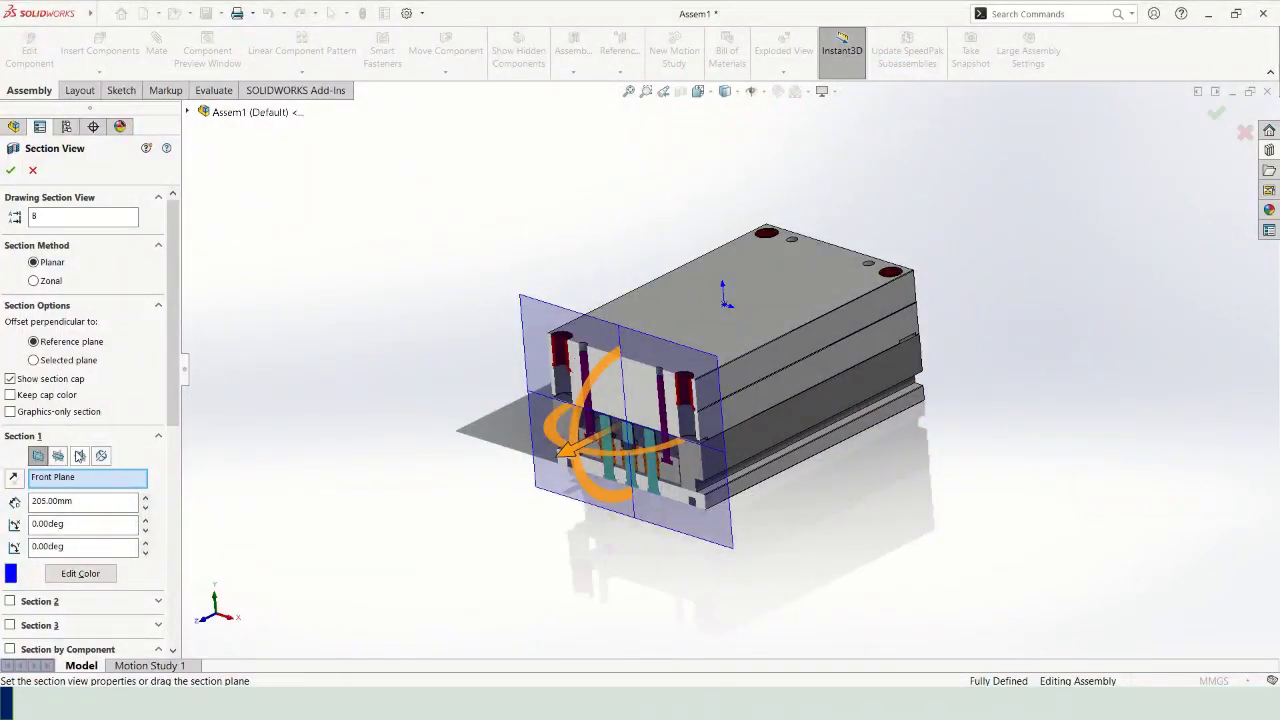
{"action": "left_click", "coordinate": [80, 456]}
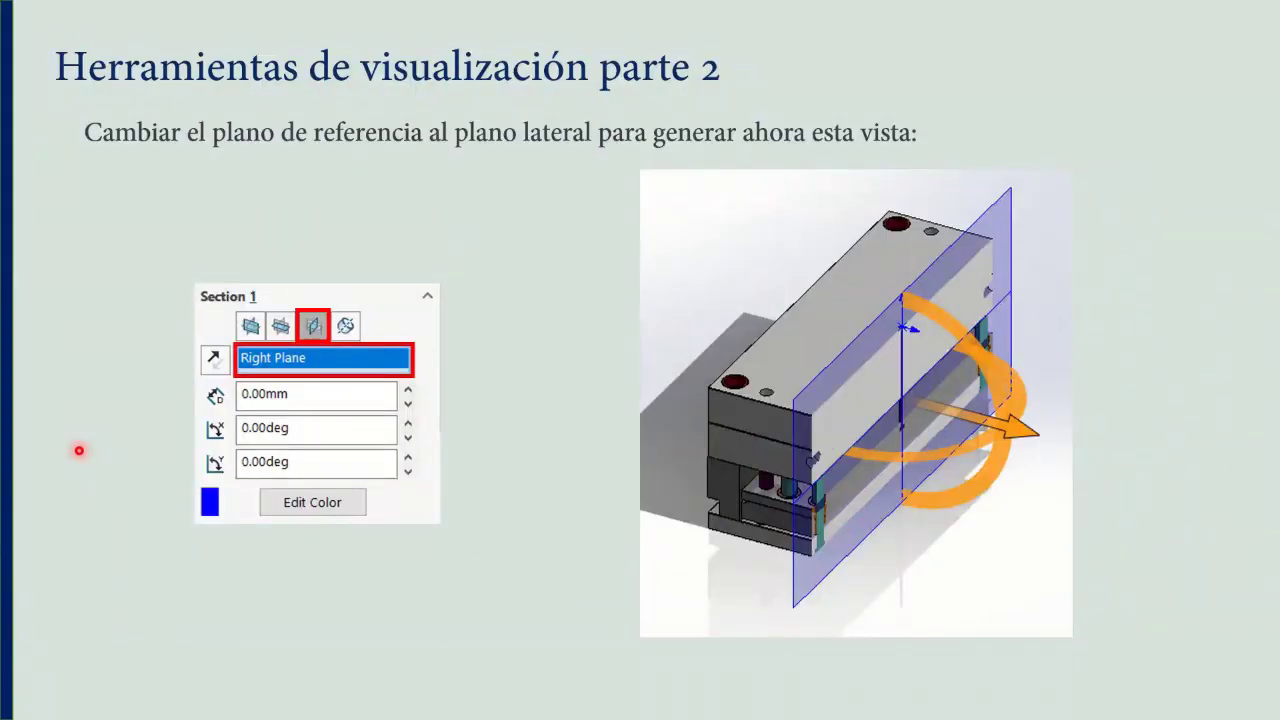
{"action": "key", "text": "Right"}
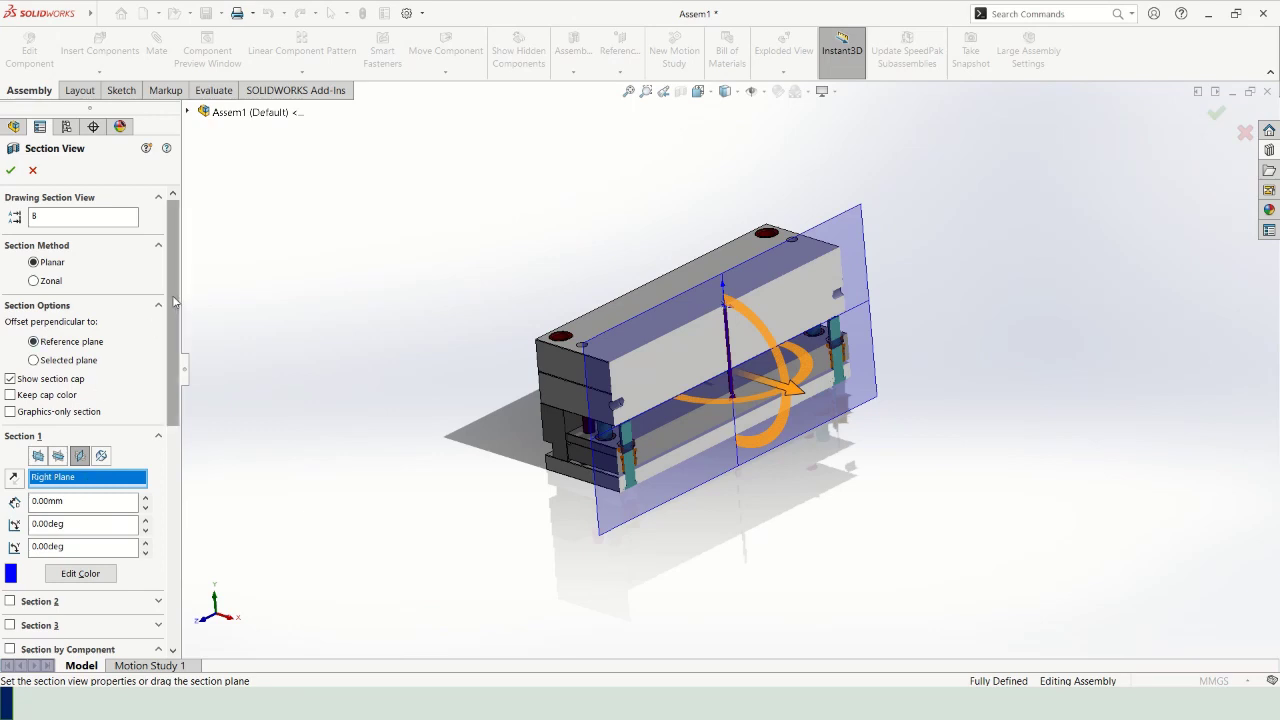
Step: Save the Right Plane section as both a view orientation and a drawing annotation view, accepting the section annotation properties unchanged
{"action": "scroll", "coordinate": [173, 302], "scroll_direction": "down", "scroll_amount": 10}
{"action": "left_click", "coordinate": [66, 641]}
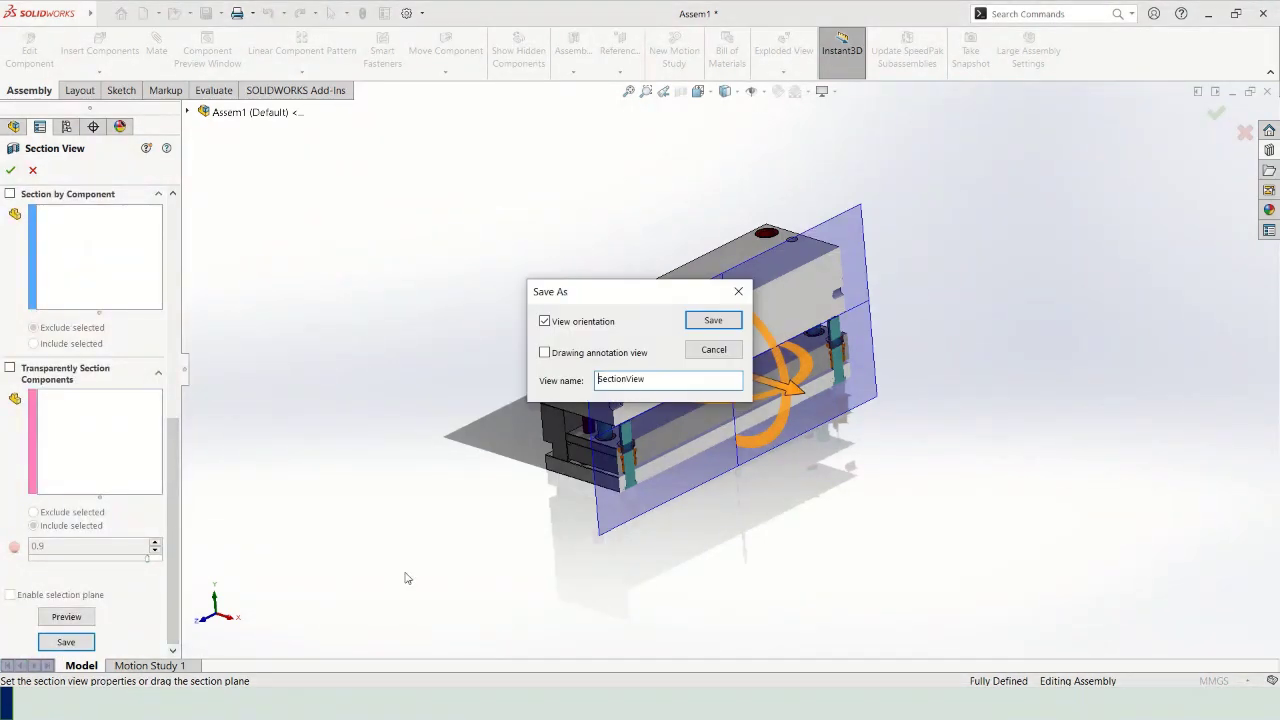
{"action": "left_click", "coordinate": [544, 352]}
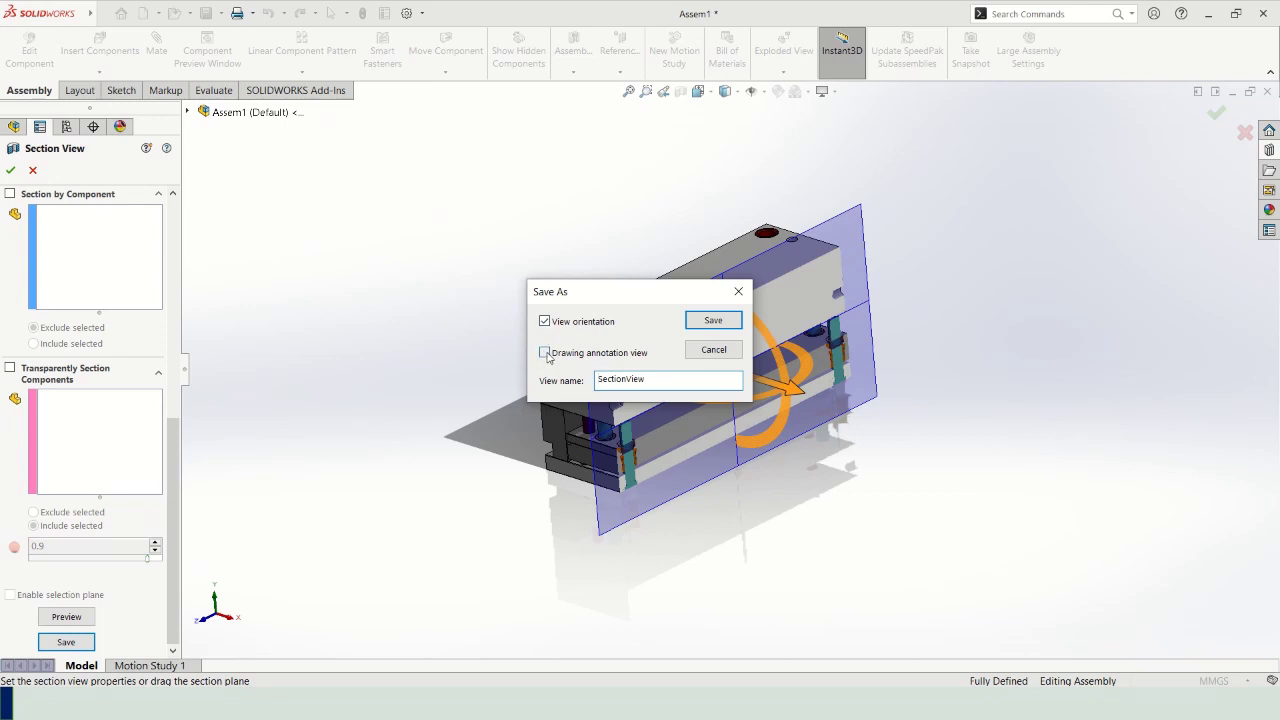
{"action": "left_click", "coordinate": [715, 320]}
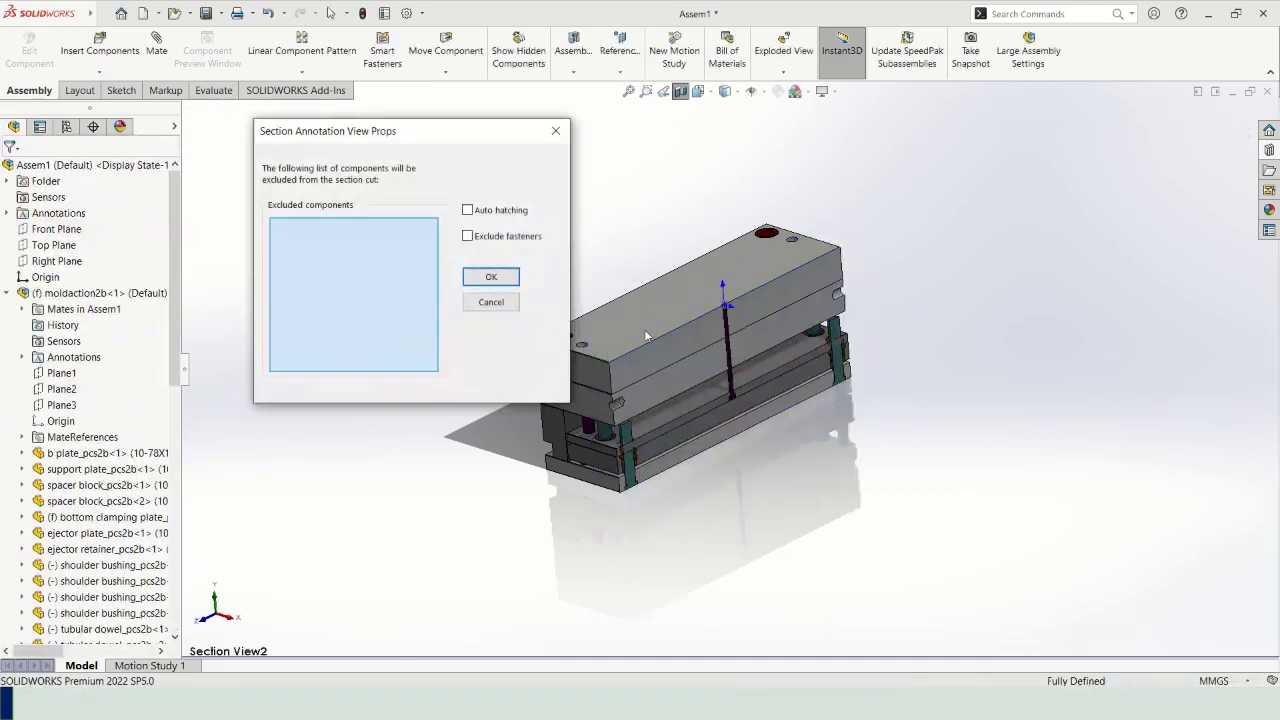
{"action": "left_click", "coordinate": [491, 278]}
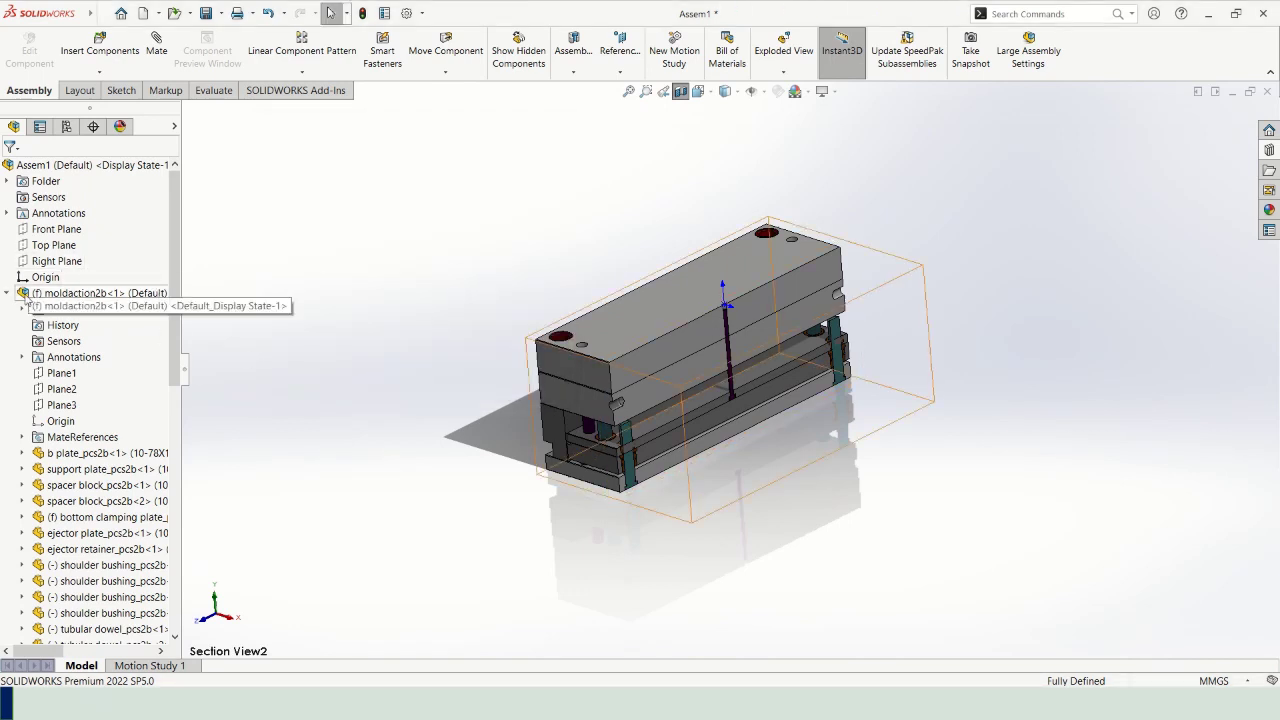
Step: Expand the assembly's Annotations folder and open the view orientation list to examine the saved section views
{"action": "left_click", "coordinate": [8, 214]}
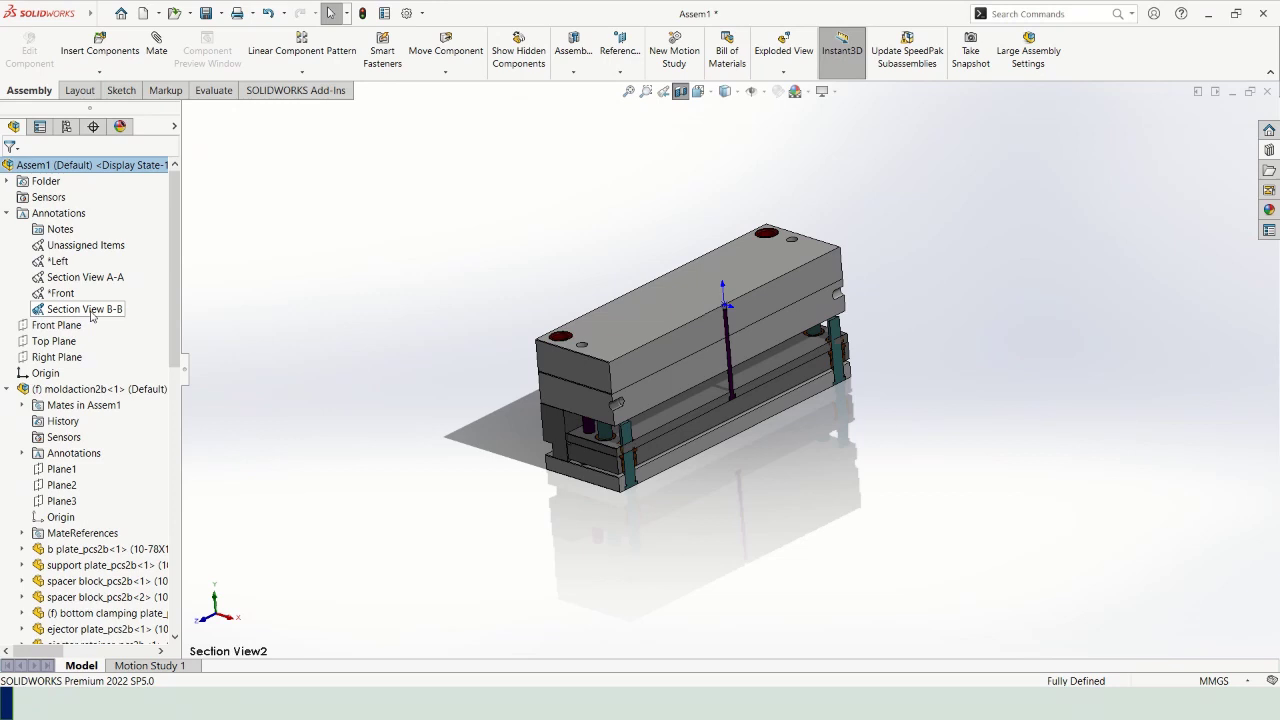
{"action": "left_click", "coordinate": [710, 92]}
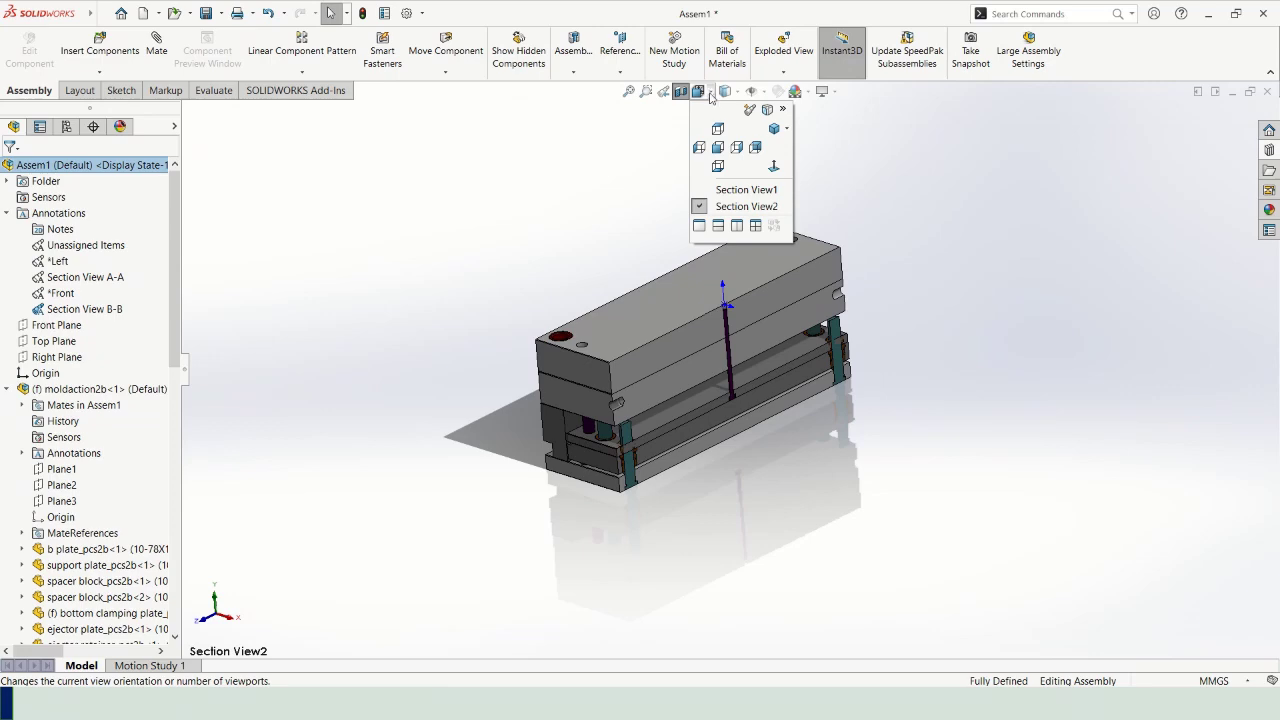
Step: Display the saved Section View1 orientation and return to Section View2 to compare both sectioned views of the mold
{"action": "left_click", "coordinate": [763, 189]}
{"action": "mouse_move", "coordinate": [765, 192]}
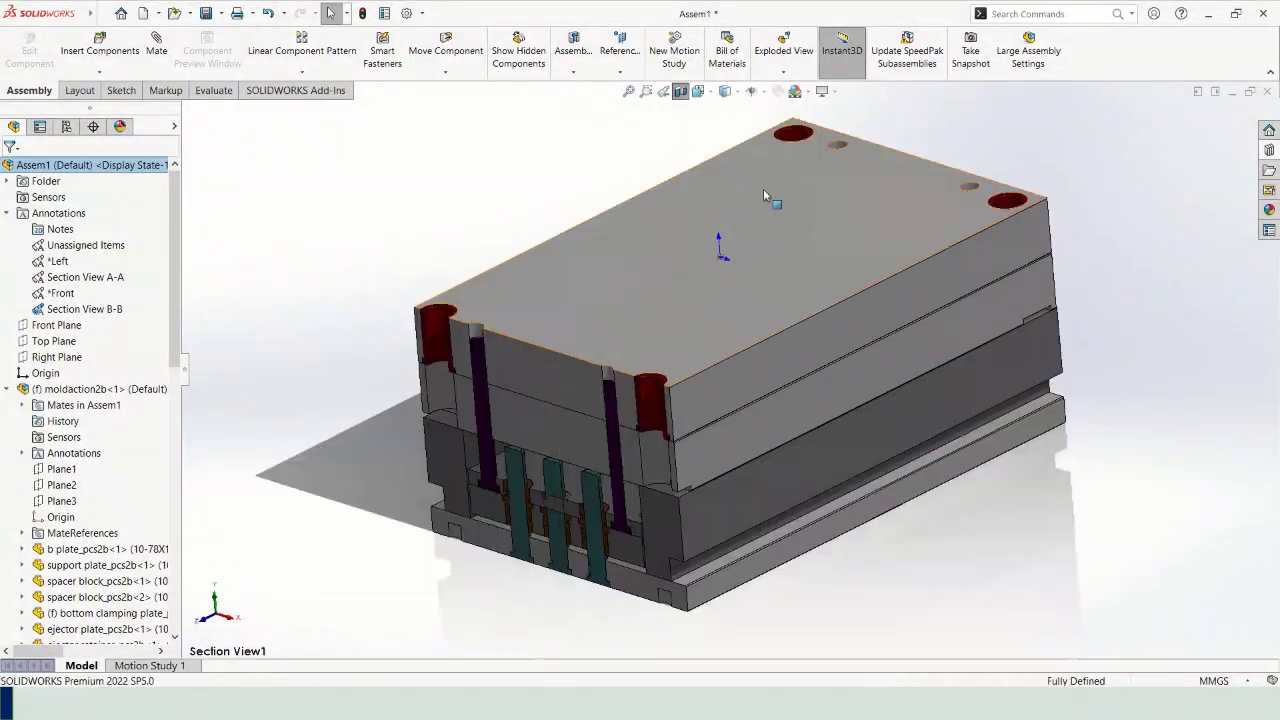
{"action": "left_click", "coordinate": [763, 189]}
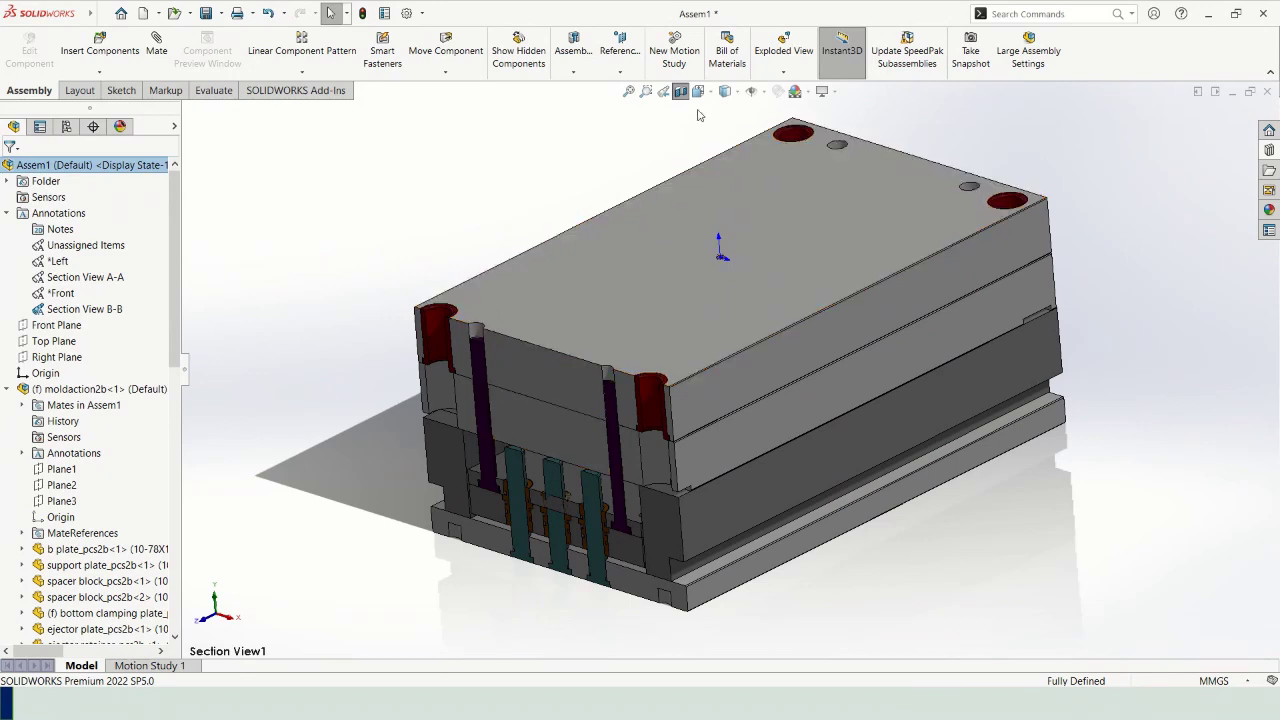
{"action": "left_click", "coordinate": [712, 93]}
{"action": "left_click", "coordinate": [763, 206]}
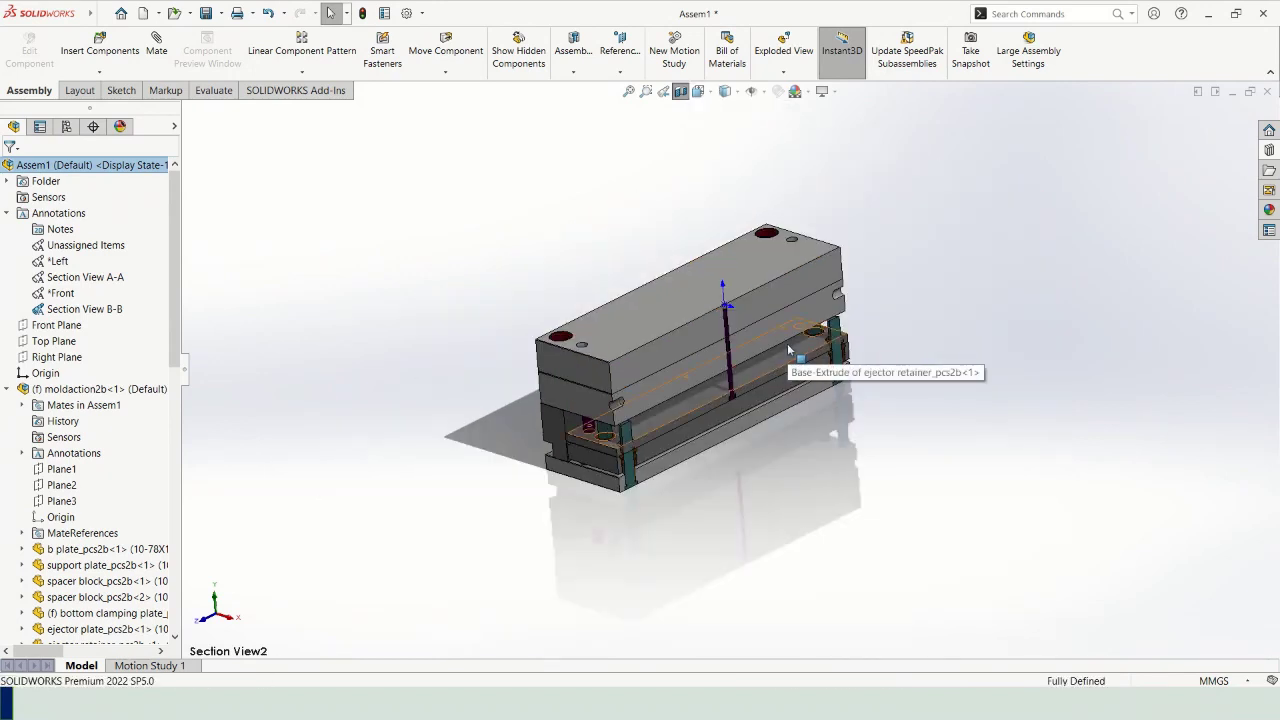
Step: Switch to the PowerPoint slide show and advance it past the drawing creation and file-saving slides to the sheet size slide
{"action": "key", "text": "alt+Tab"}
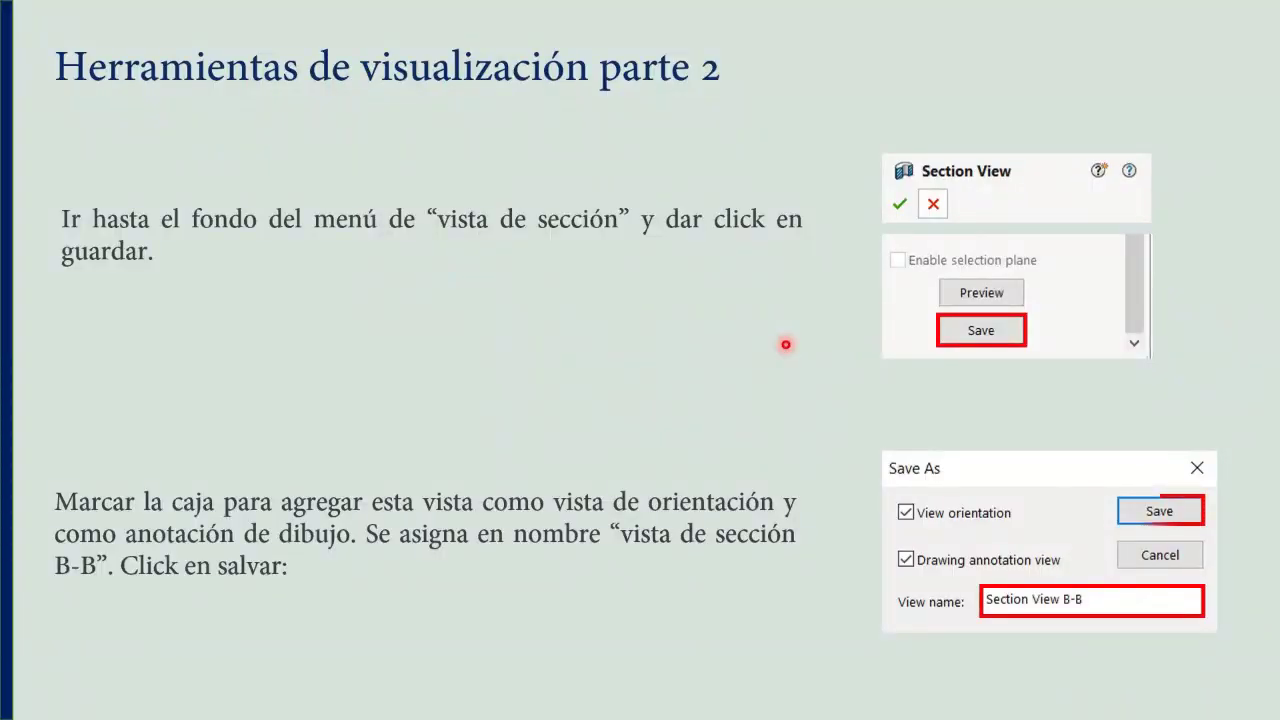
{"action": "key", "text": "Right"}
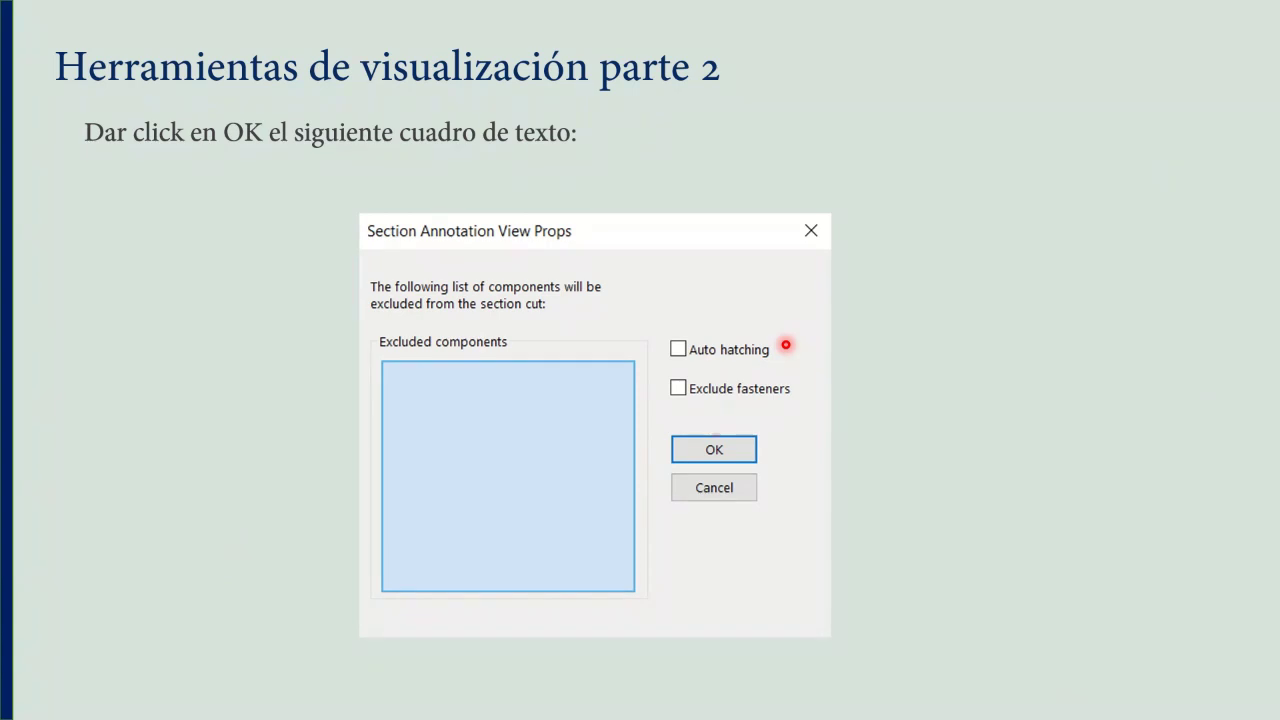
{"action": "key", "text": "Right"}
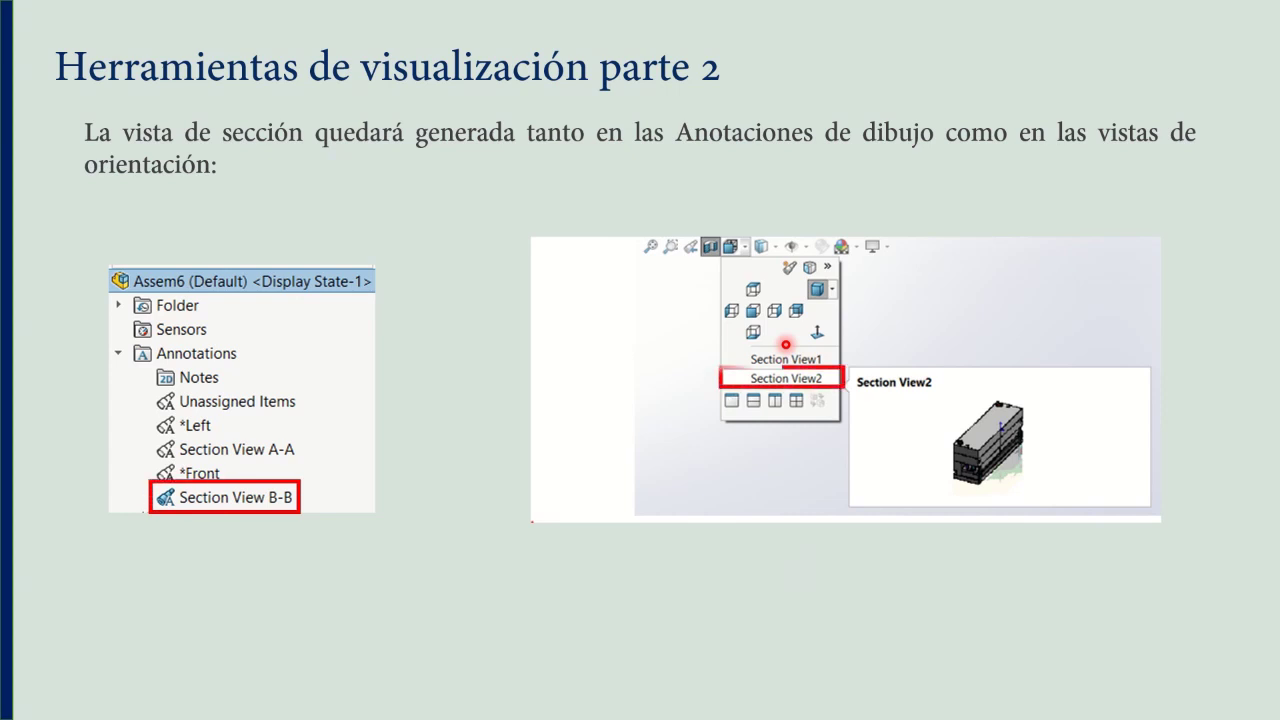
{"action": "key", "text": "Right"}
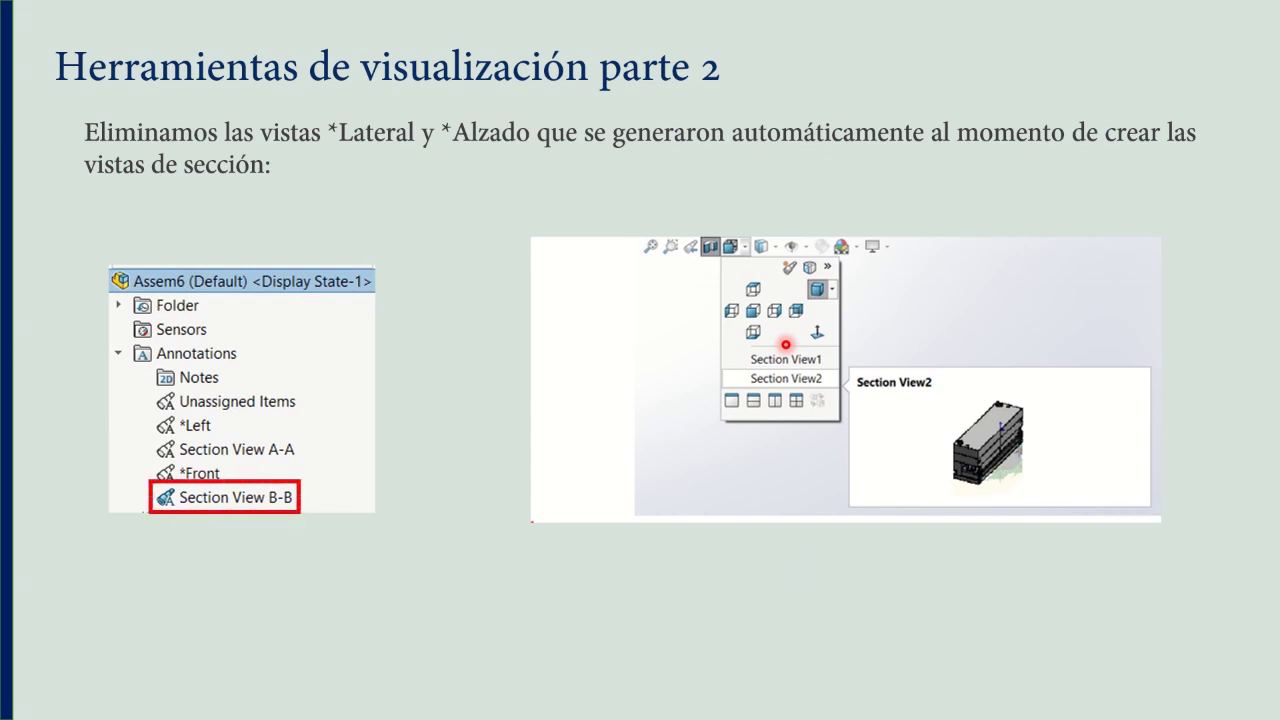
{"action": "key", "text": "Right"}
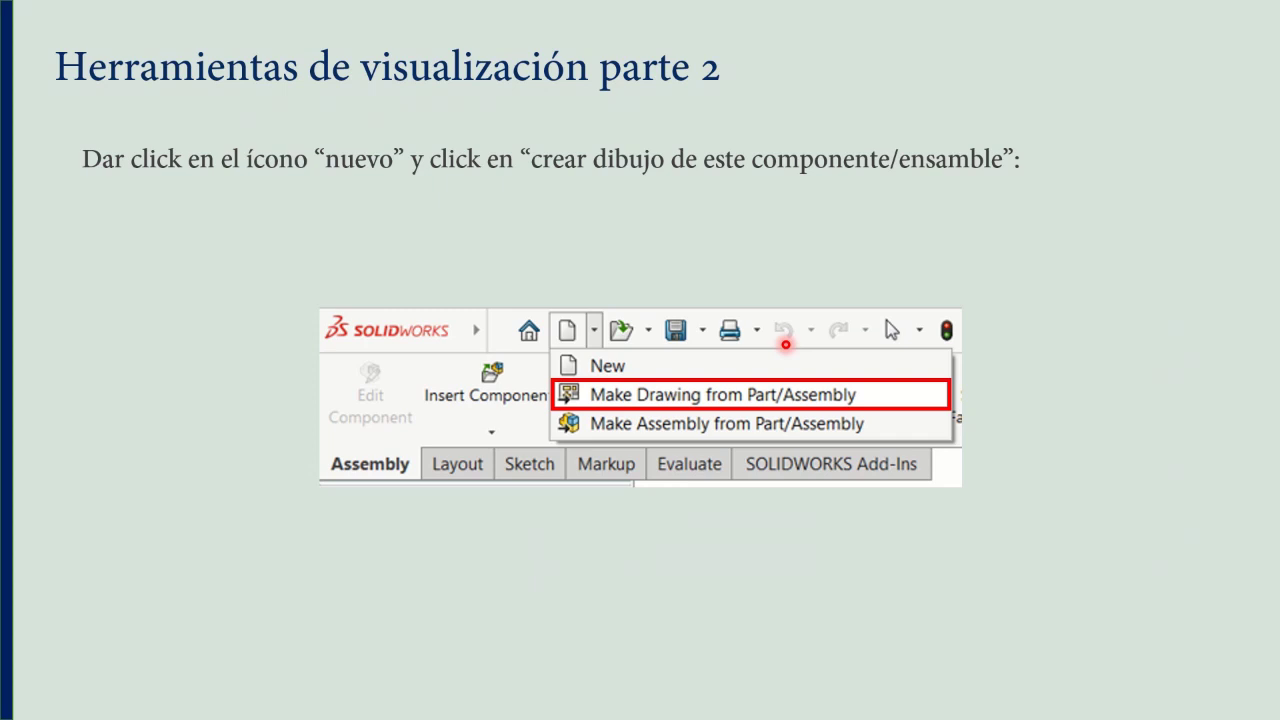
{"action": "key", "text": "Right"}
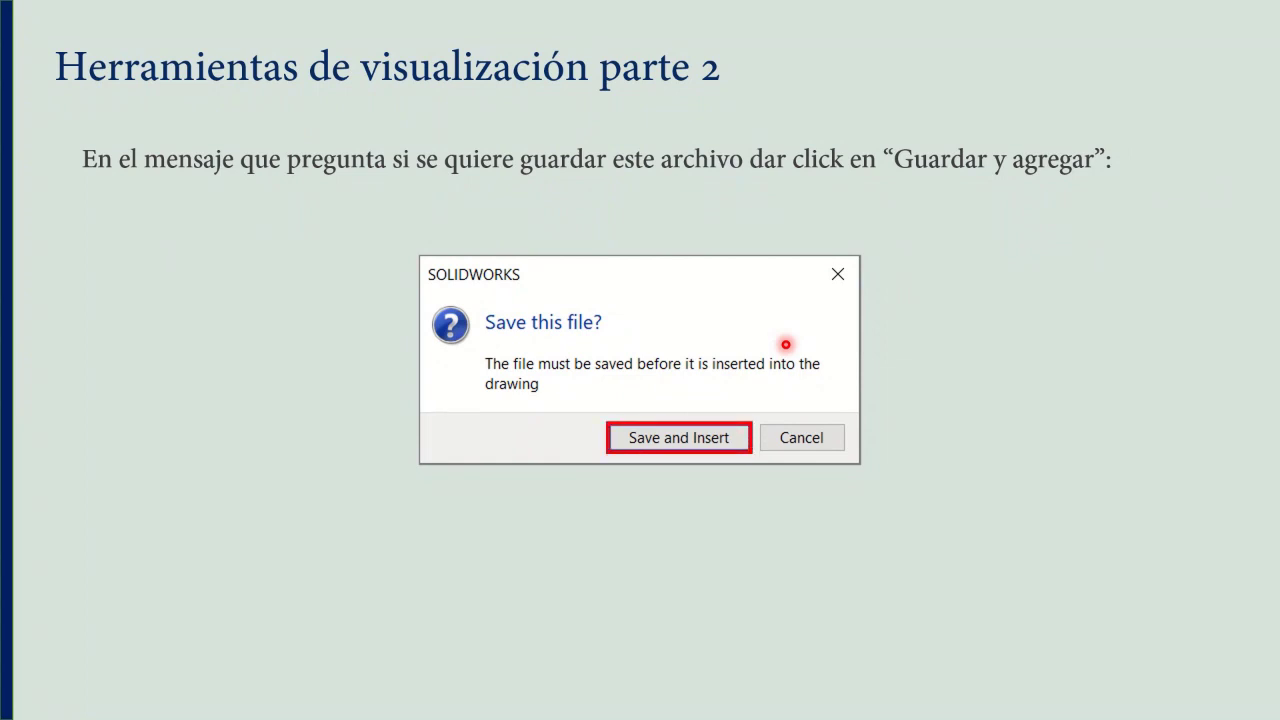
{"action": "key", "text": "Right"}
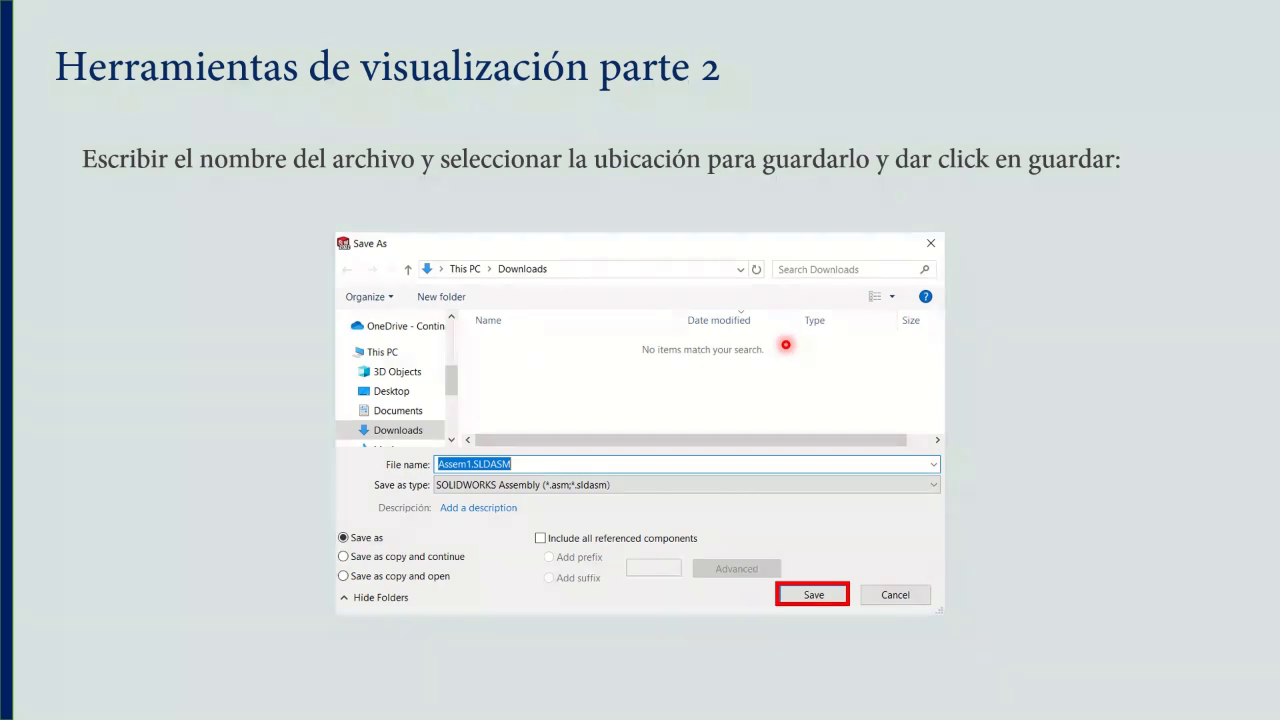
{"action": "key", "text": "Right"}
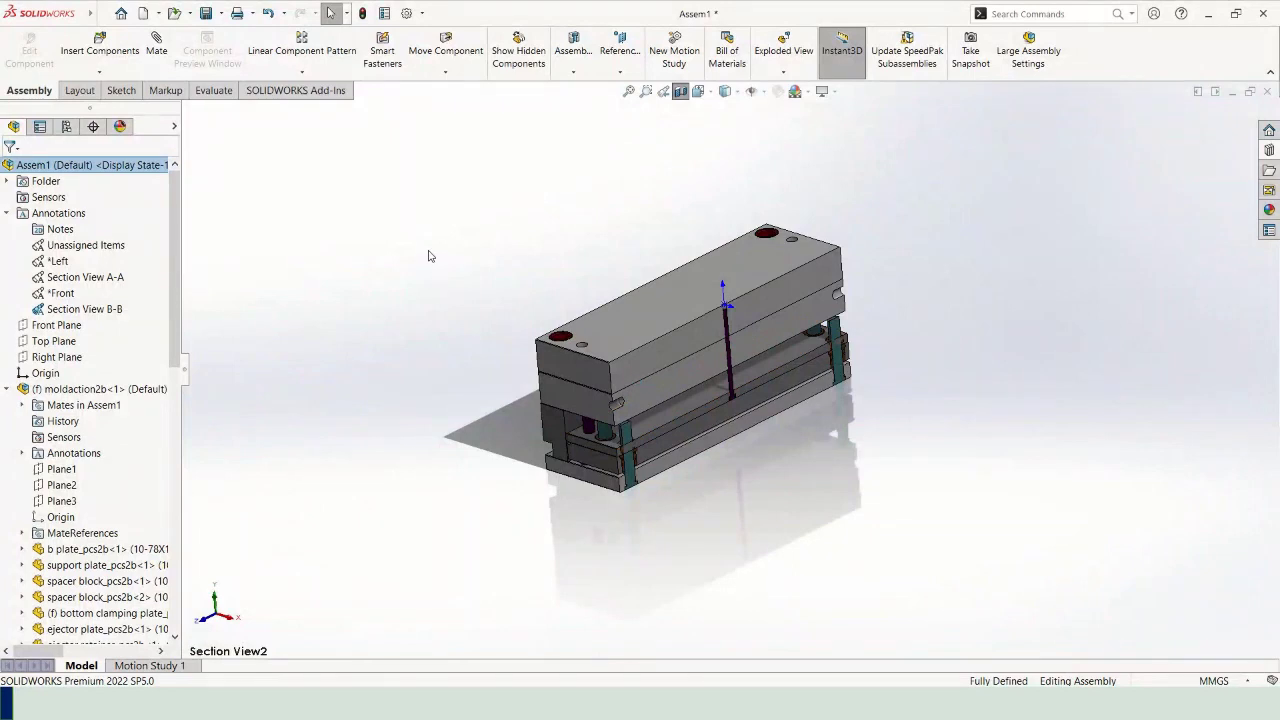
Step: In SOLIDWORKS, turn off the displayed section and start making a drawing from the assembly
{"action": "left_click", "coordinate": [680, 92]}
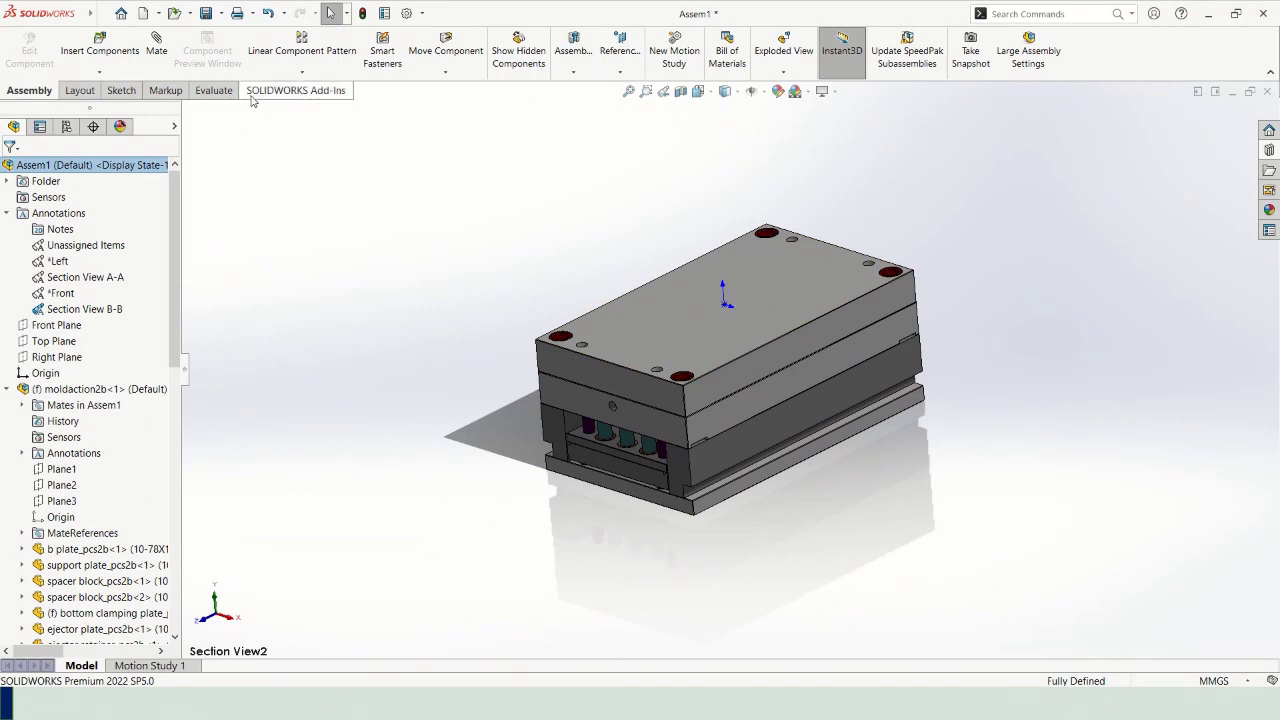
{"action": "left_click", "coordinate": [133, 12]}
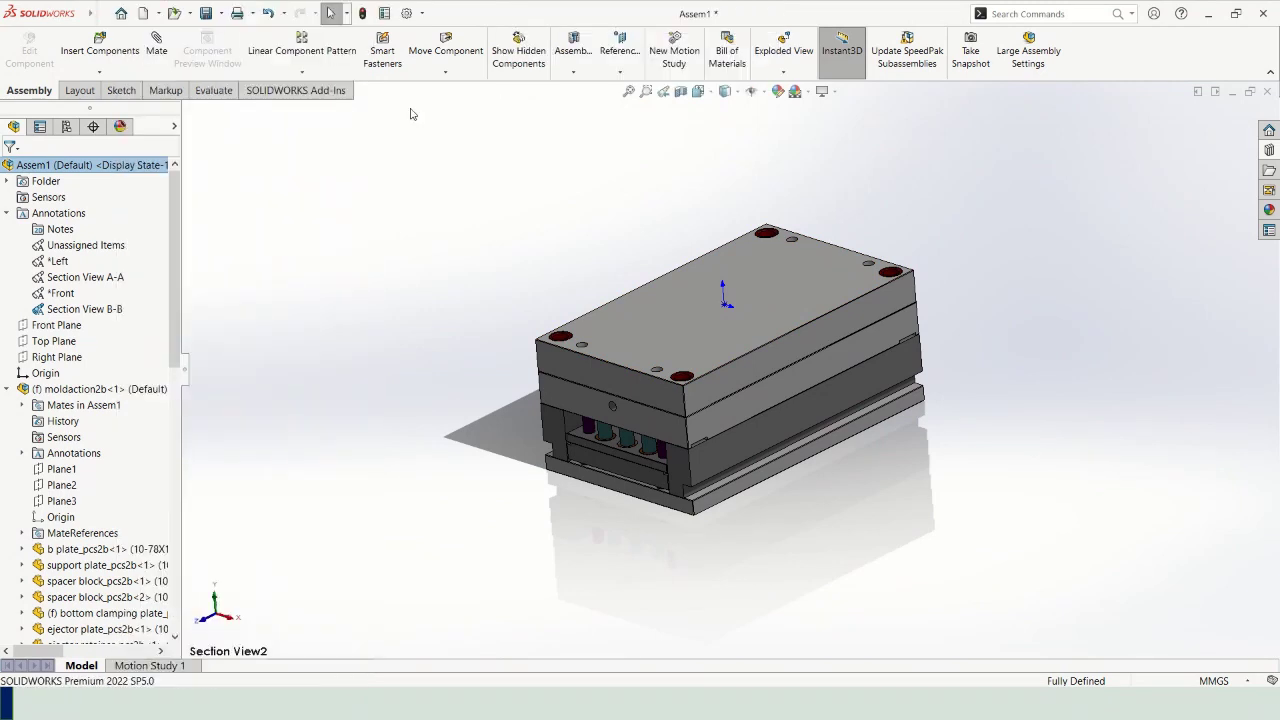
{"action": "left_click", "coordinate": [158, 14]}
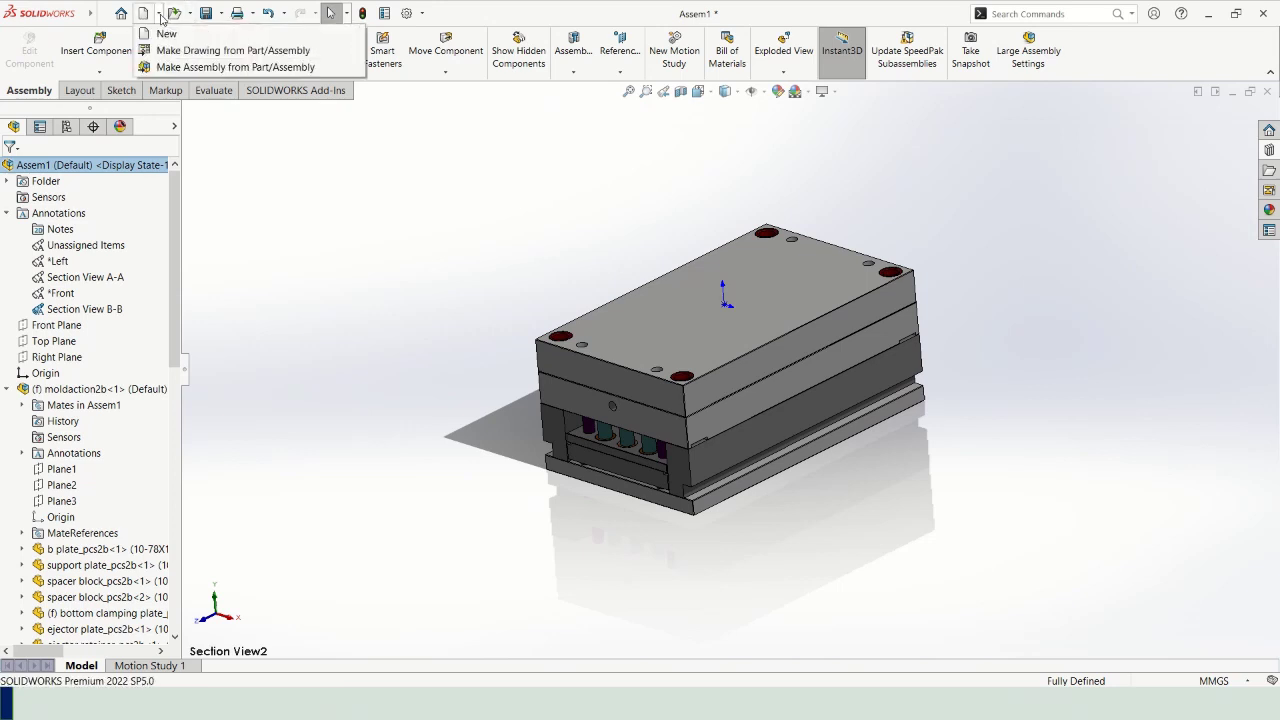
{"action": "left_click", "coordinate": [165, 50]}
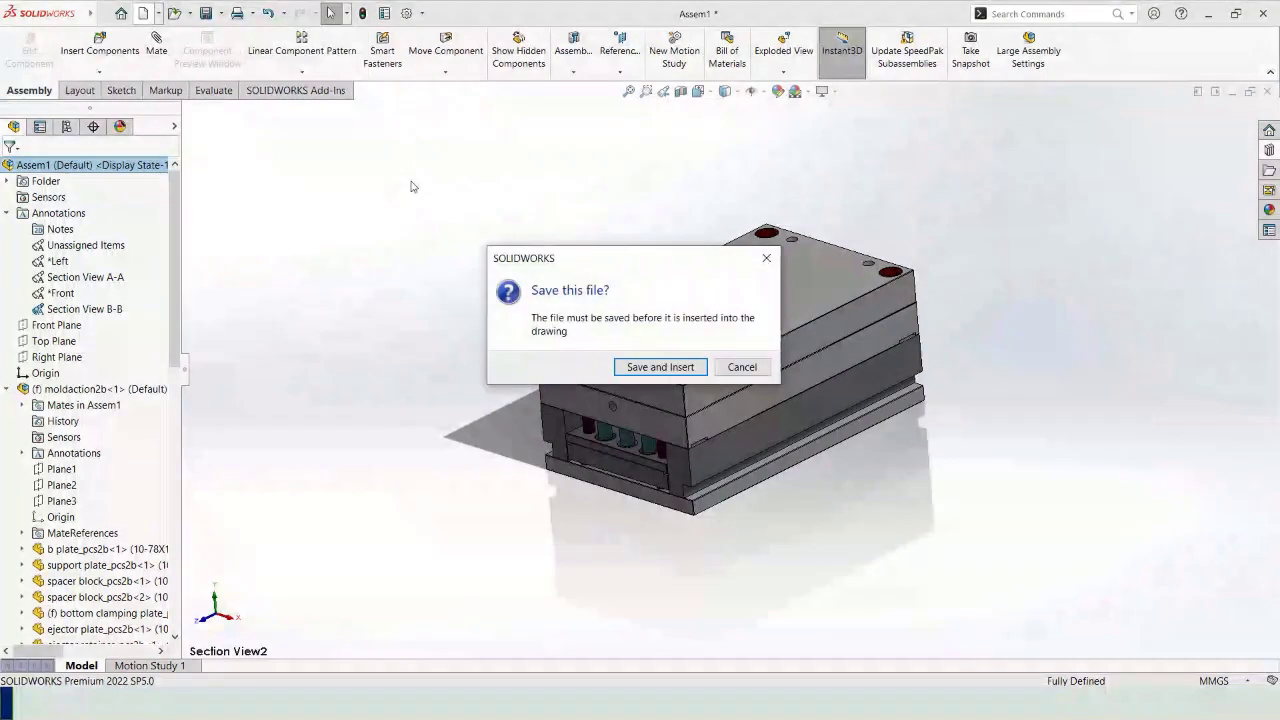
Step: Rebuild and save the assembly as Assem1.SLDASM in Downloads for insertion into the drawing, replacing the existing file
{"action": "left_click", "coordinate": [670, 368]}
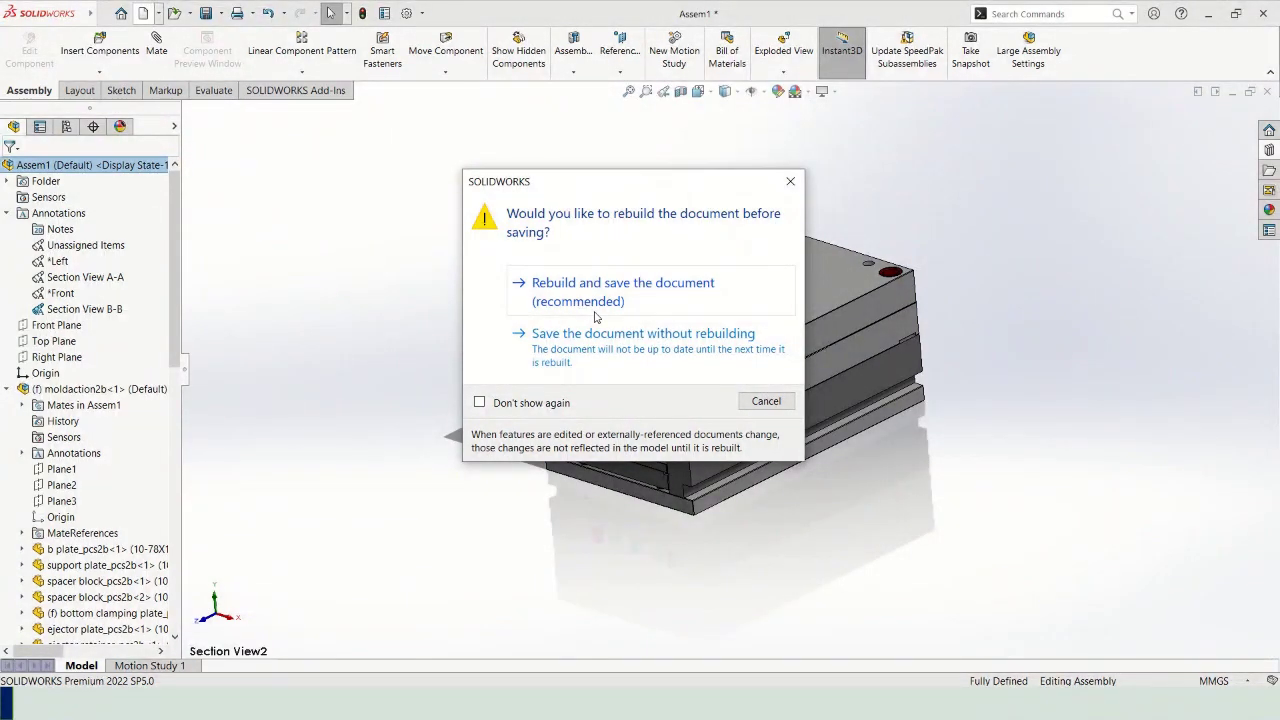
{"action": "key", "text": "ctrl+s"}
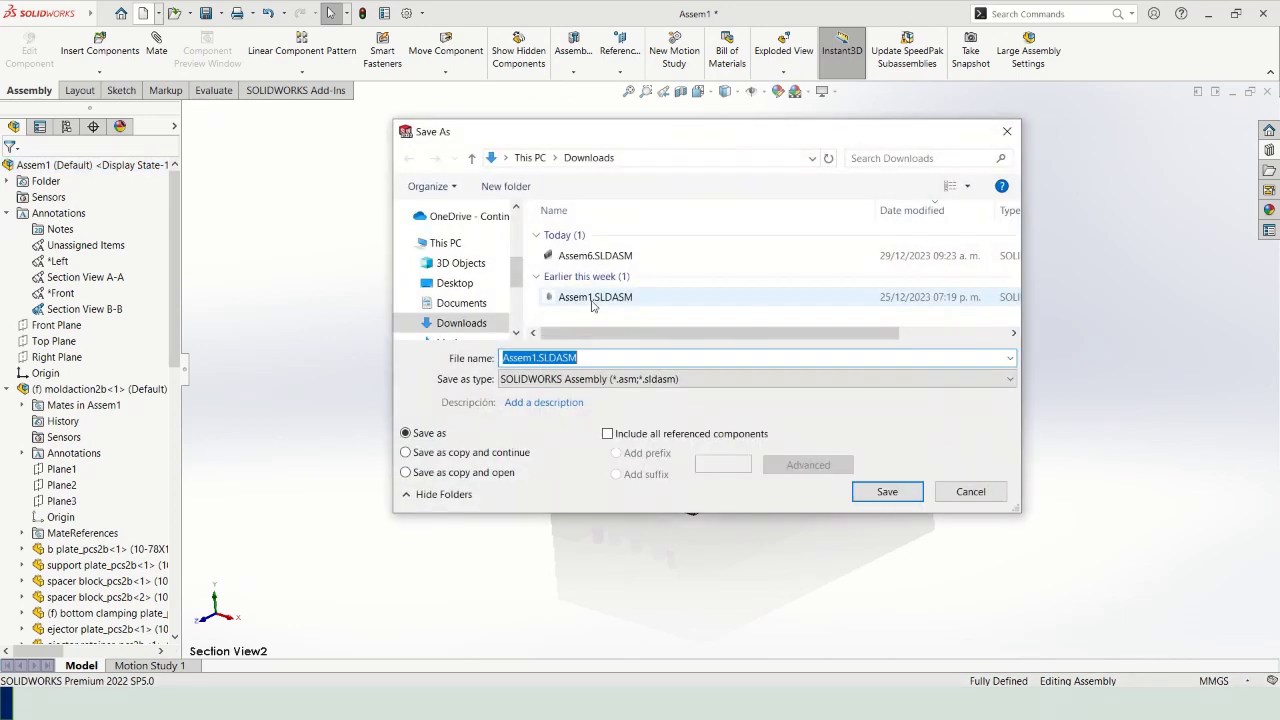
{"action": "left_click", "coordinate": [887, 492]}
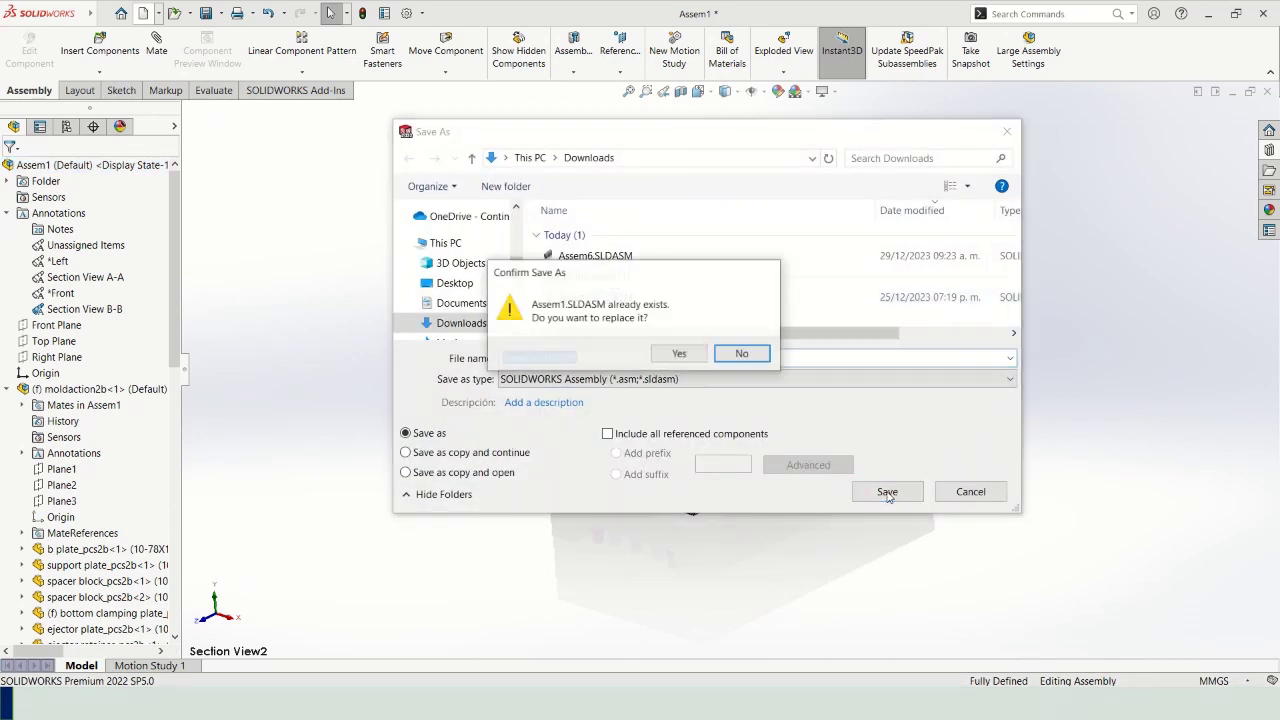
{"action": "left_click", "coordinate": [688, 359]}
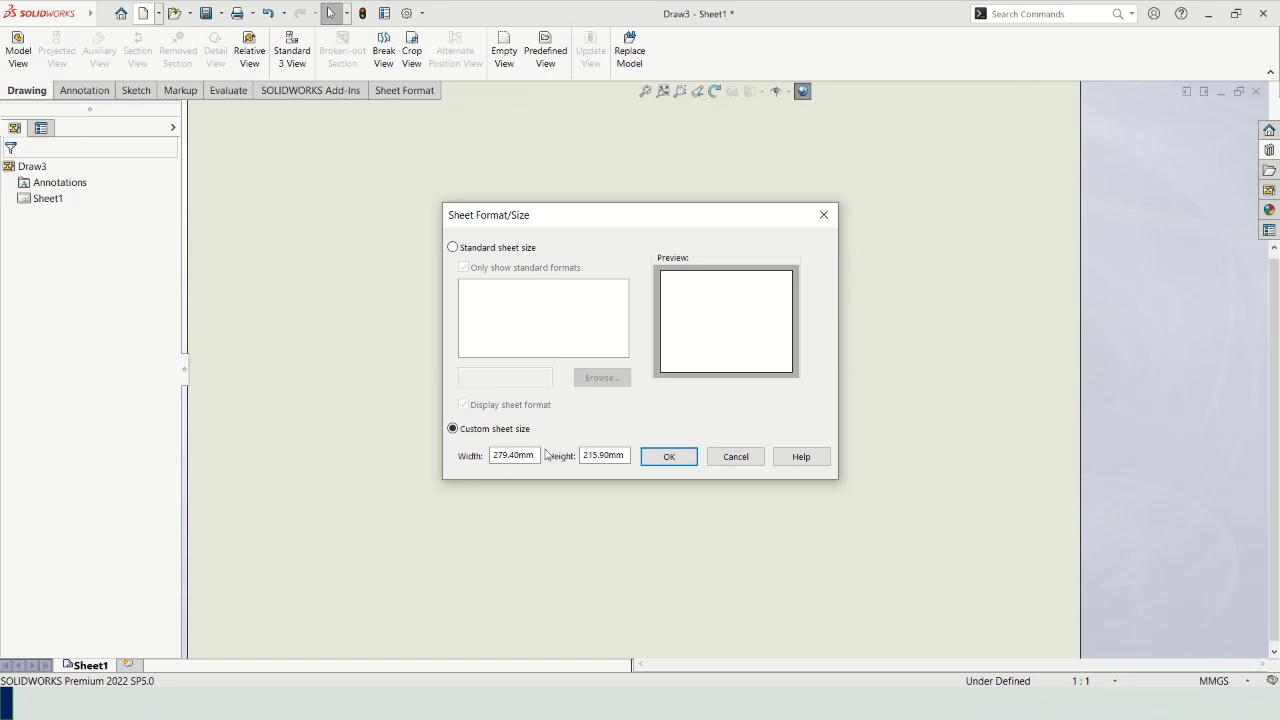
Step: Create the drawing sheet with the custom size of 279.40 mm width and 215.90 mm height
{"action": "left_click", "coordinate": [681, 457]}
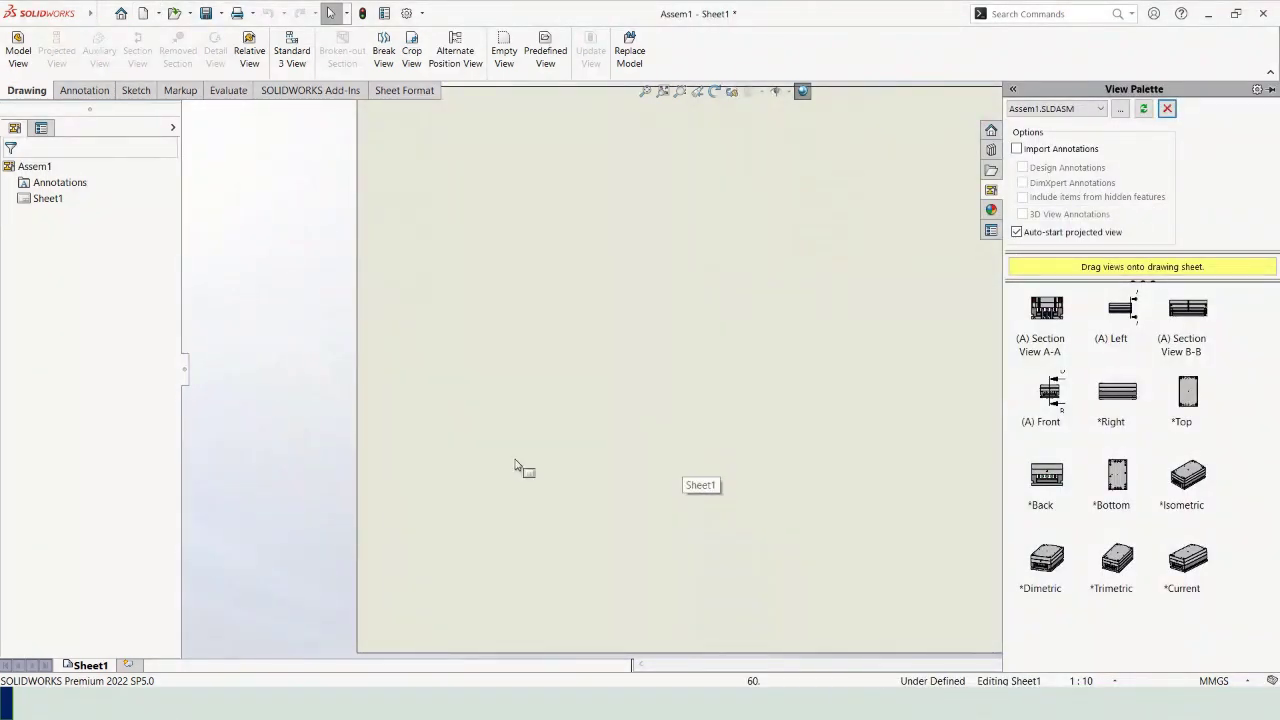
{"action": "scroll", "coordinate": [900, 362], "scroll_direction": "up", "scroll_amount": 1}
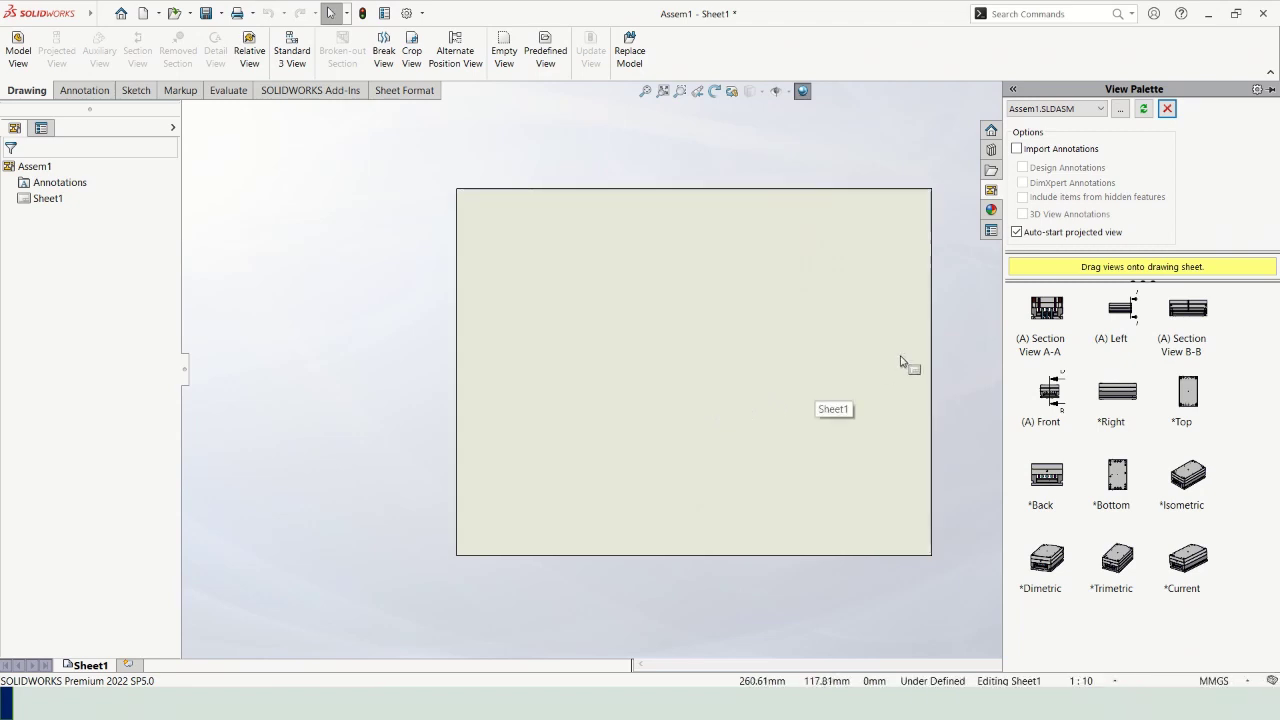
{"action": "scroll", "coordinate": [964, 353], "scroll_direction": "up", "scroll_amount": 1}
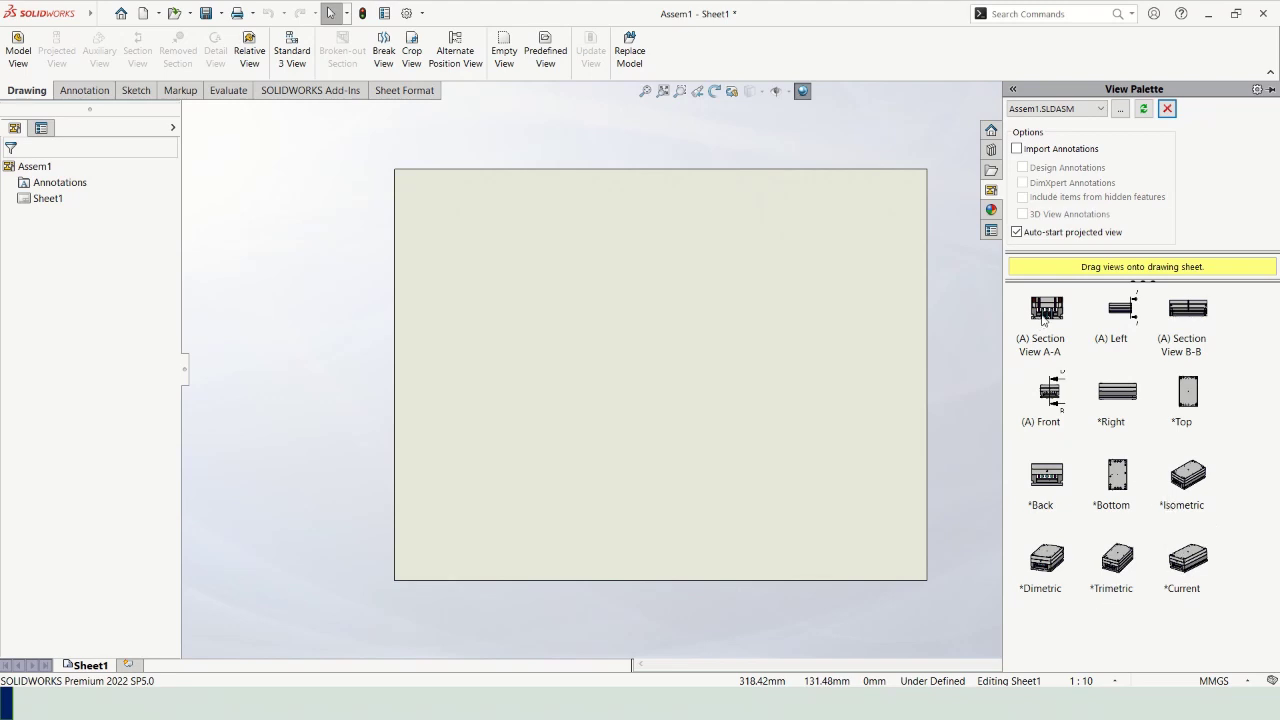
Step: Switch to the PowerPoint slide show and advance it past the View Palette slide to the front view placement slide
{"action": "key", "text": "alt+Tab"}
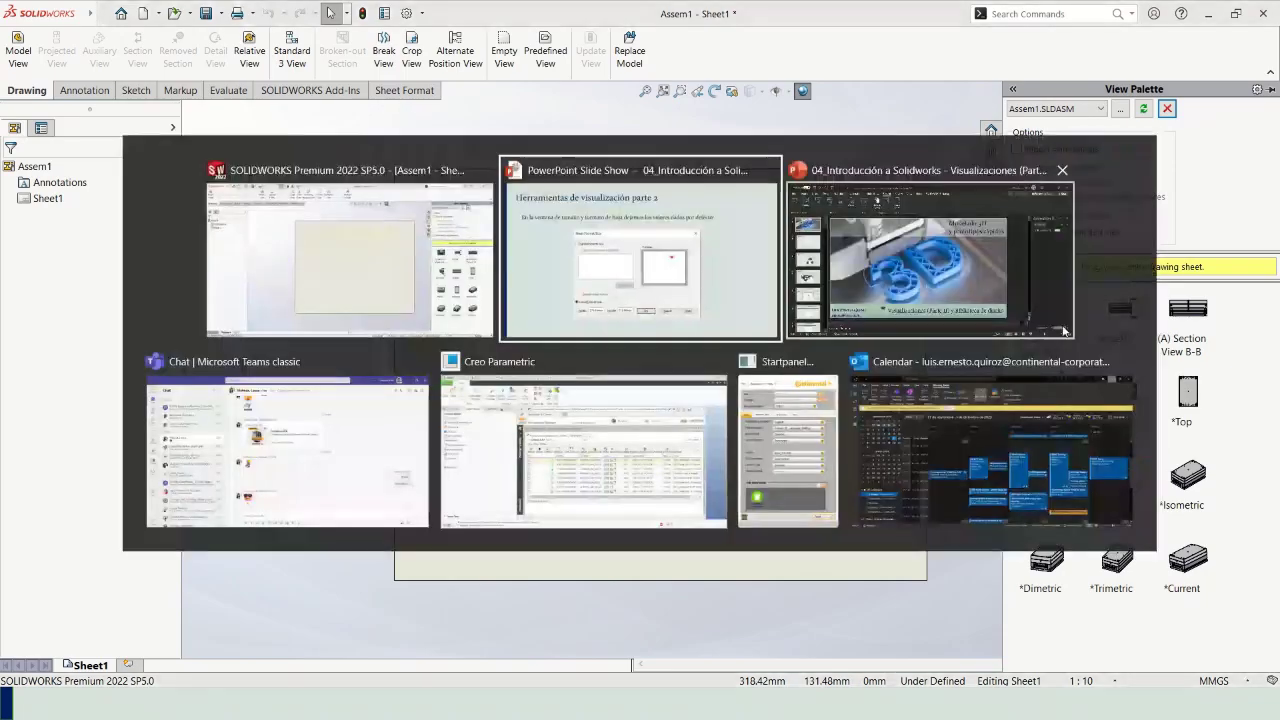
{"action": "key", "text": "Right"}
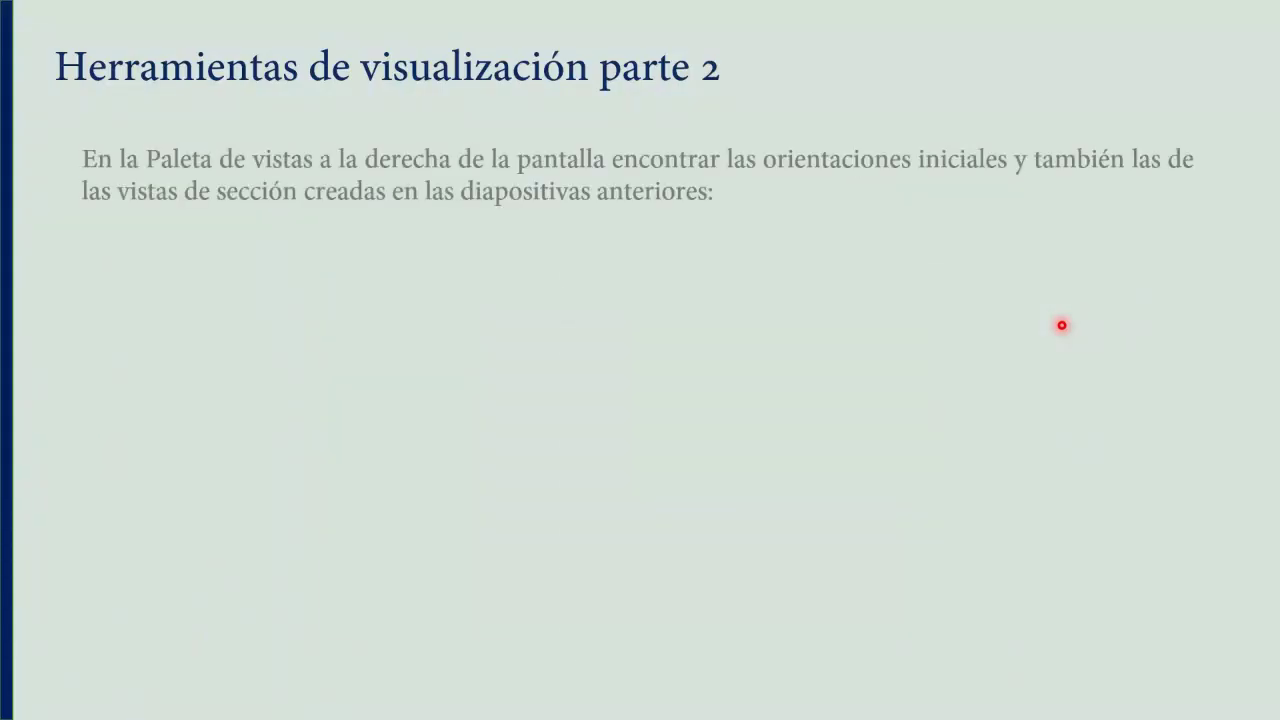
{"action": "key", "text": "Right"}
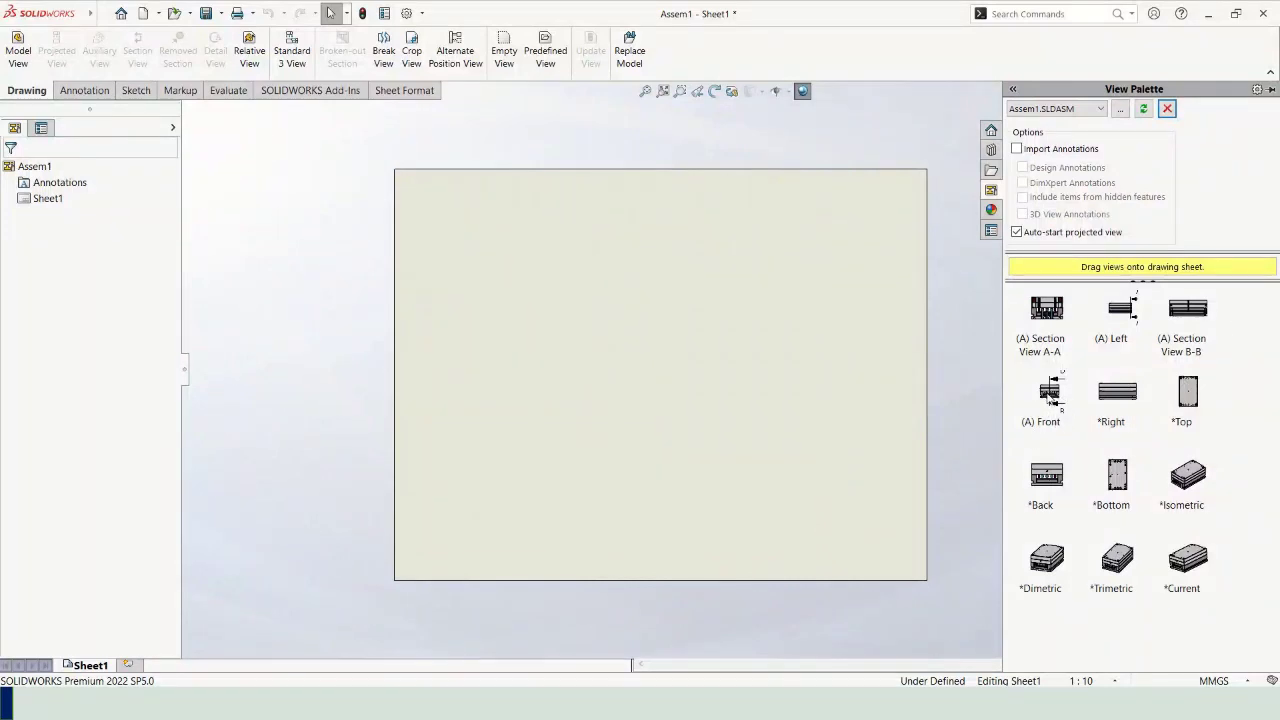
Step: In SOLIDWORKS, place the (A) Front view in the upper-left area of the drawing sheet without adding projected views
{"action": "left_click_drag", "start_coordinate": [1048, 395], "coordinate": [510, 269]}
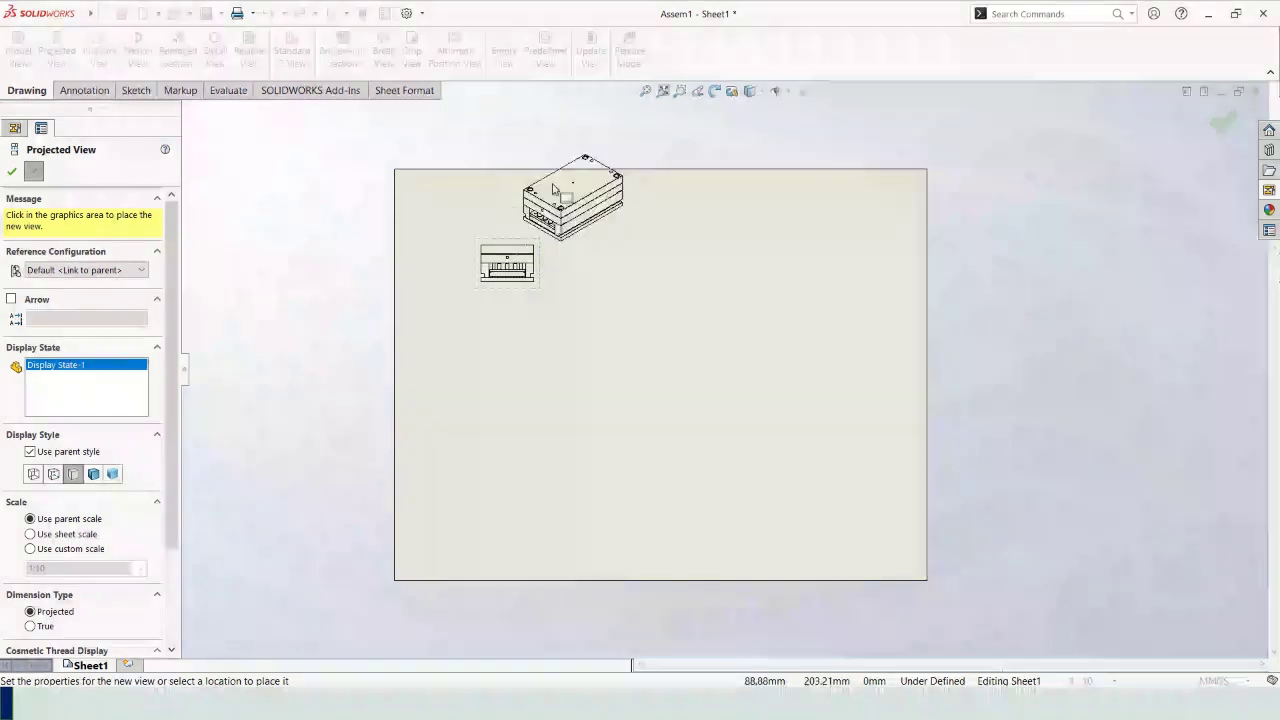
{"action": "left_click", "coordinate": [12, 174]}
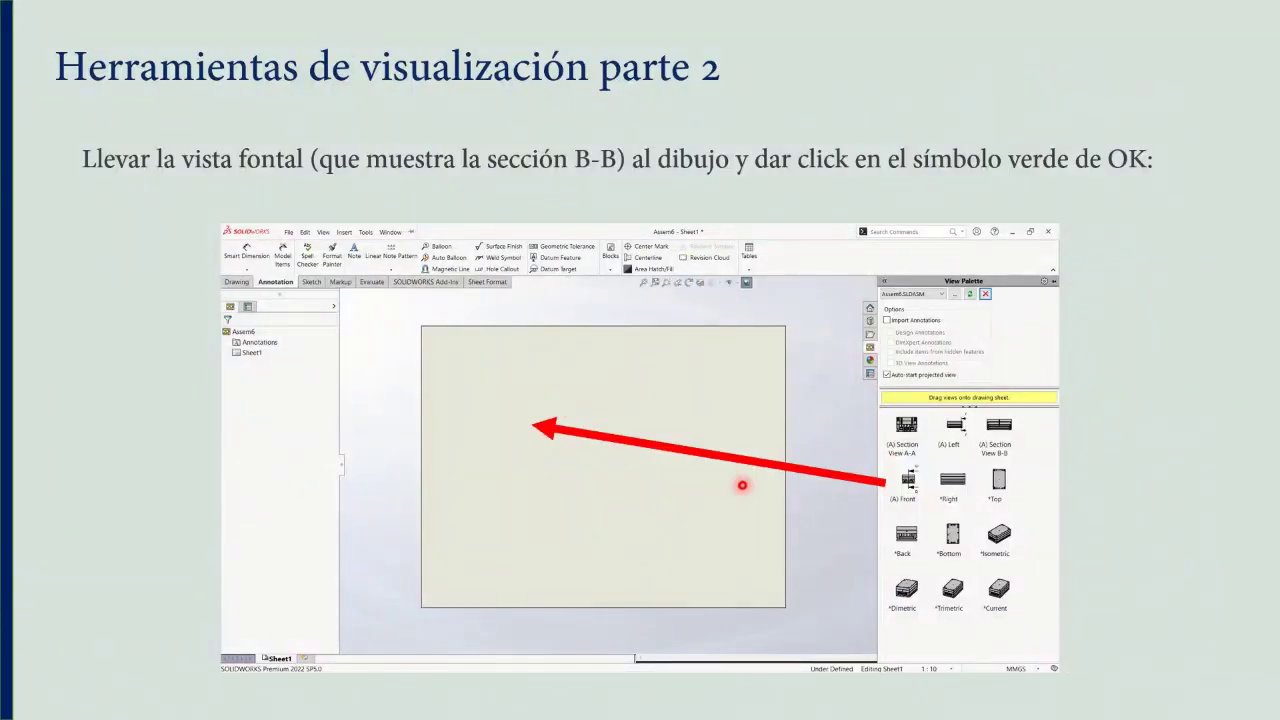
Step: Advance the PowerPoint slide show to the Section View B-B placement slide and switch back to the SOLIDWORKS drawing
{"action": "key", "text": "Right"}
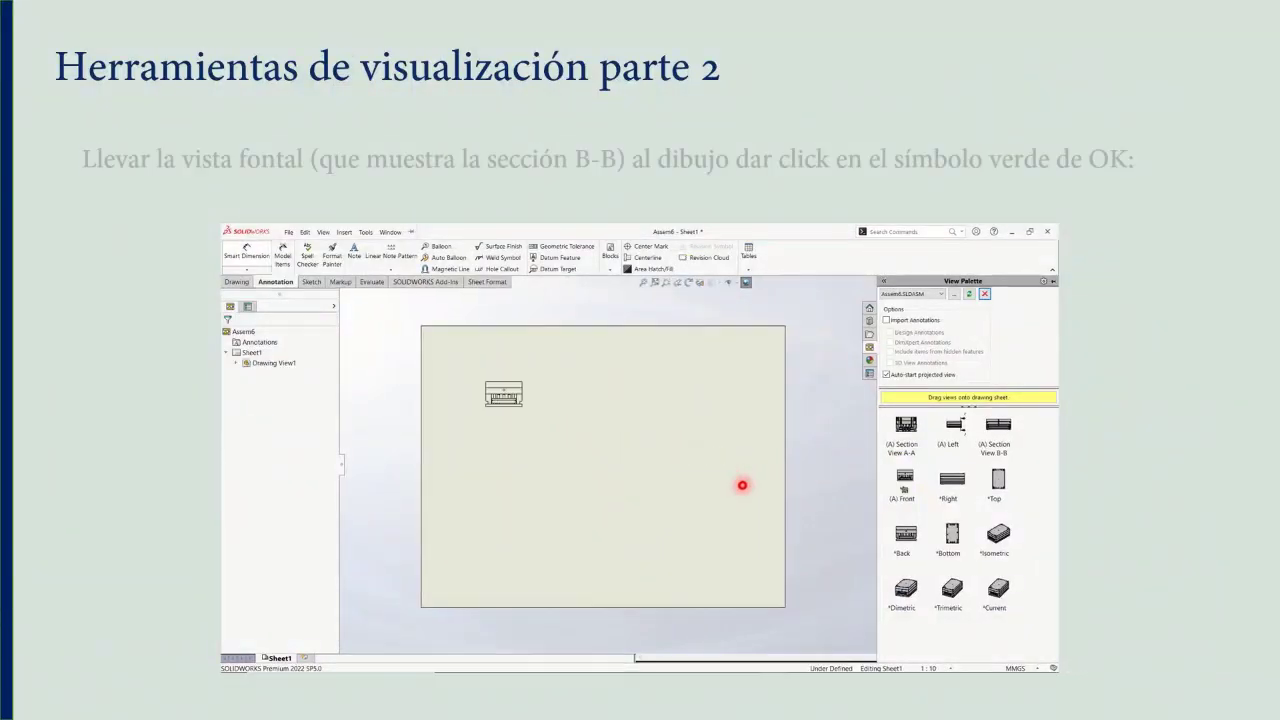
{"action": "key", "text": "Right"}
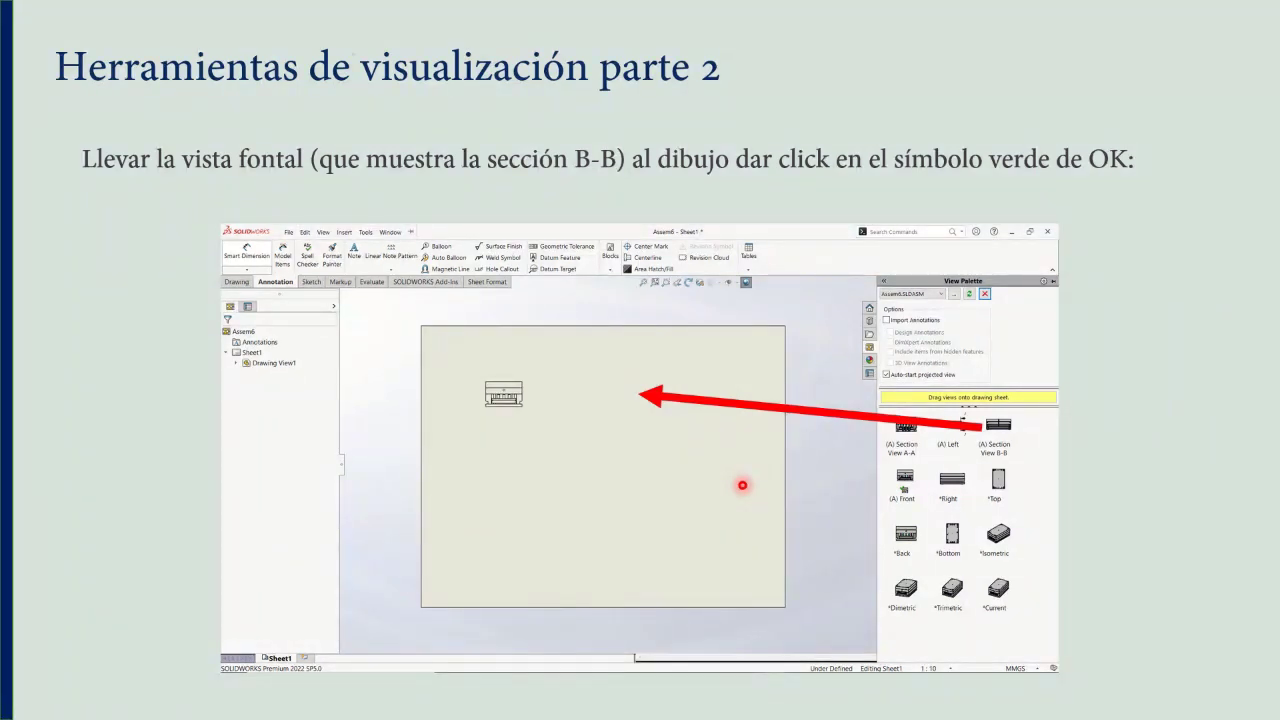
{"action": "key", "text": "alt+Tab"}
{"action": "key", "text": "alt+Tab"}
{"action": "key", "text": "Escape"}
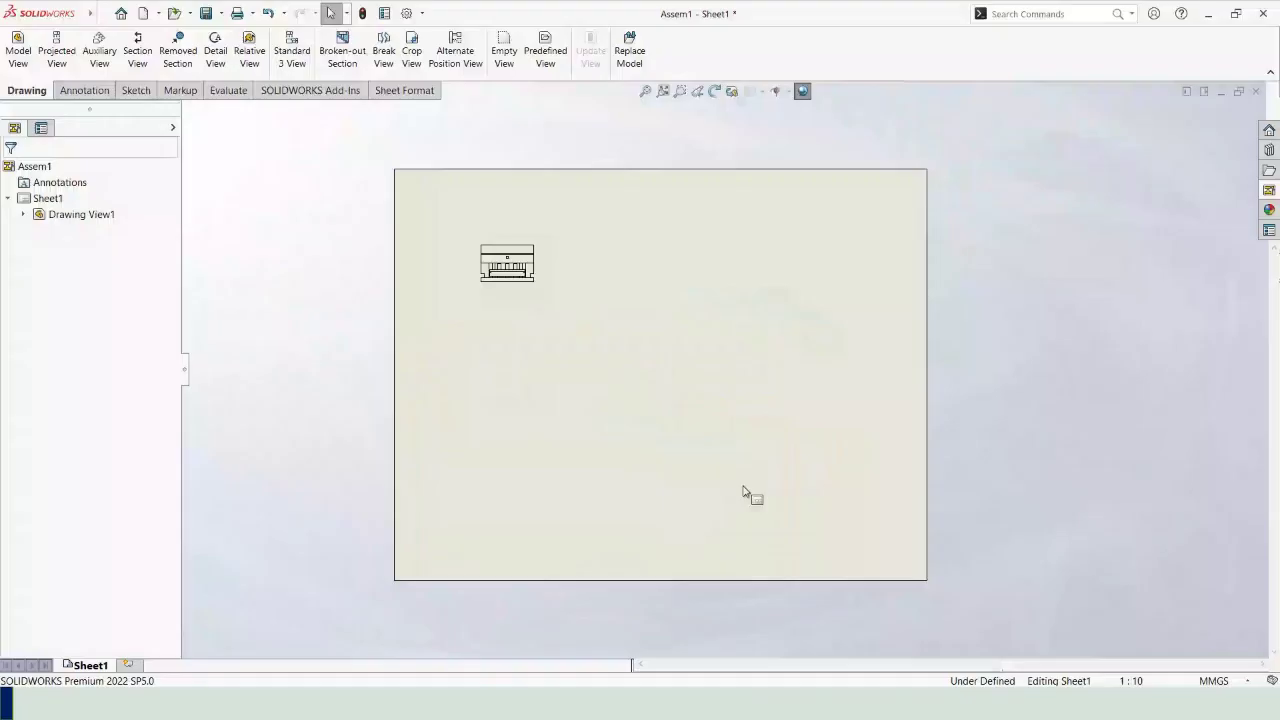
Step: Place the (A) Section View B-B to the right of the front view without projected views, and move it near the sheet's right edge
{"action": "left_click", "coordinate": [1269, 190]}
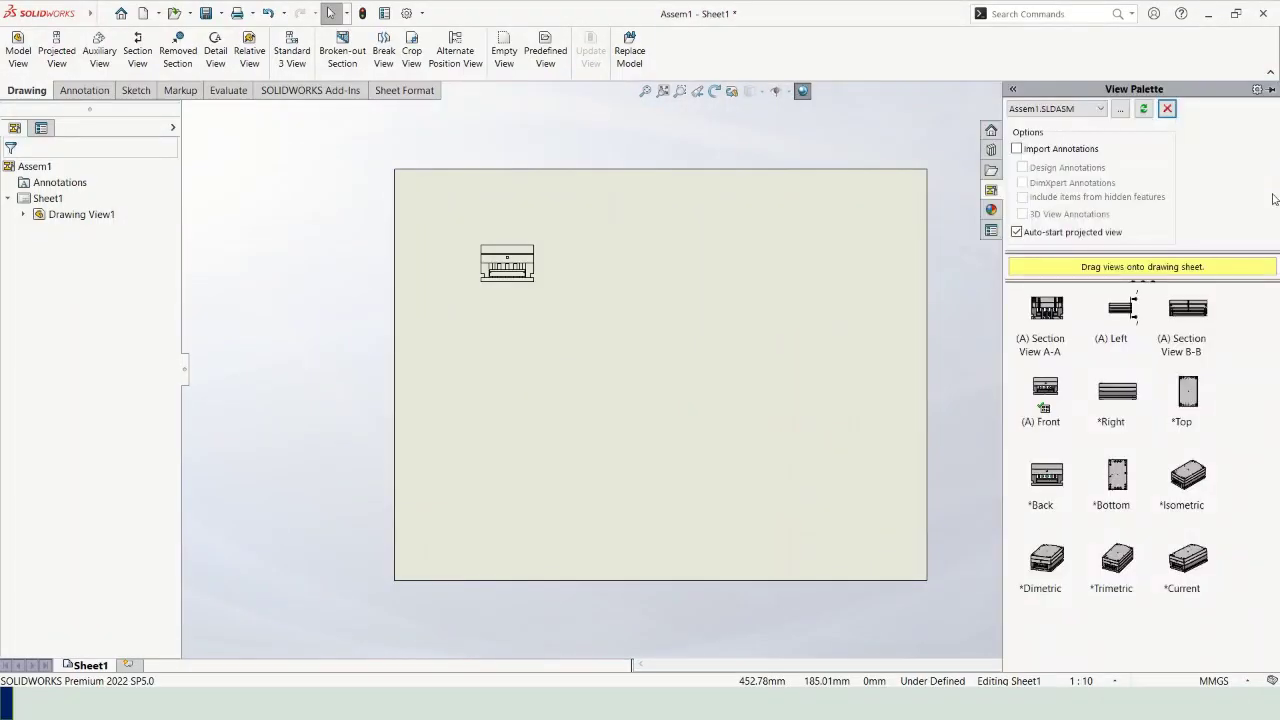
{"action": "left_click", "coordinate": [1185, 316]}
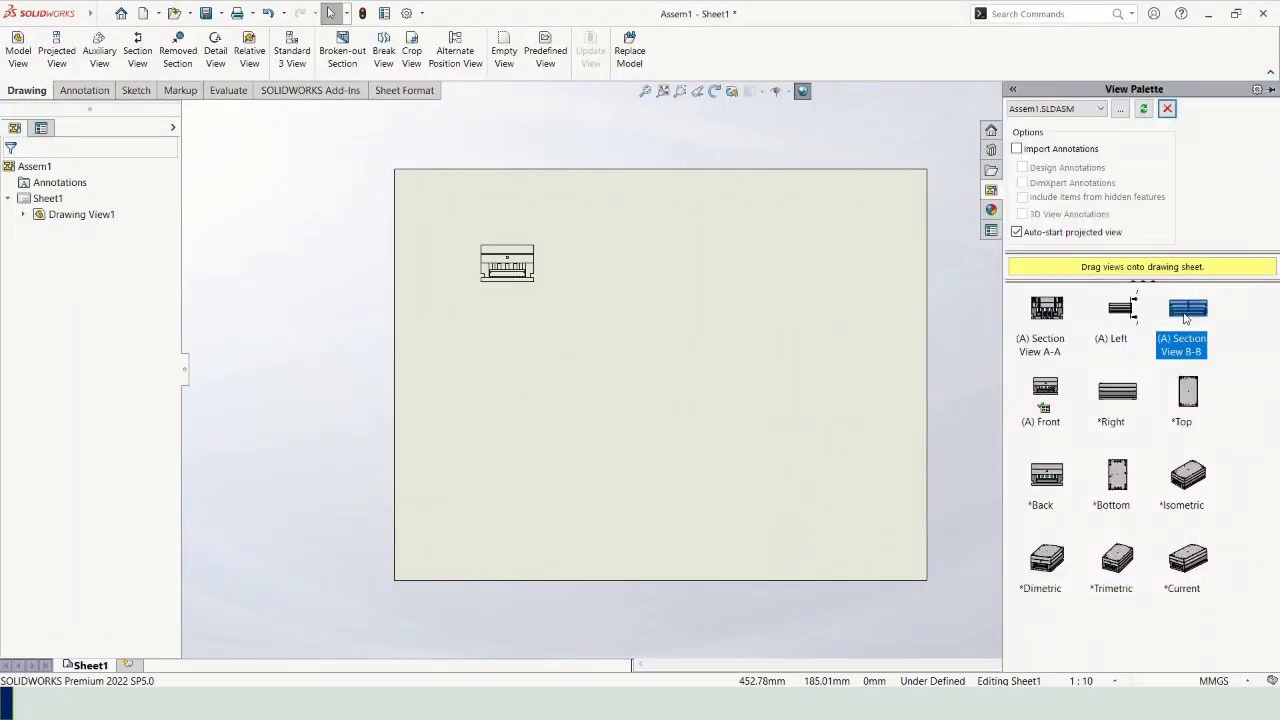
{"action": "left_click_drag", "start_coordinate": [1185, 316], "coordinate": [634, 286]}
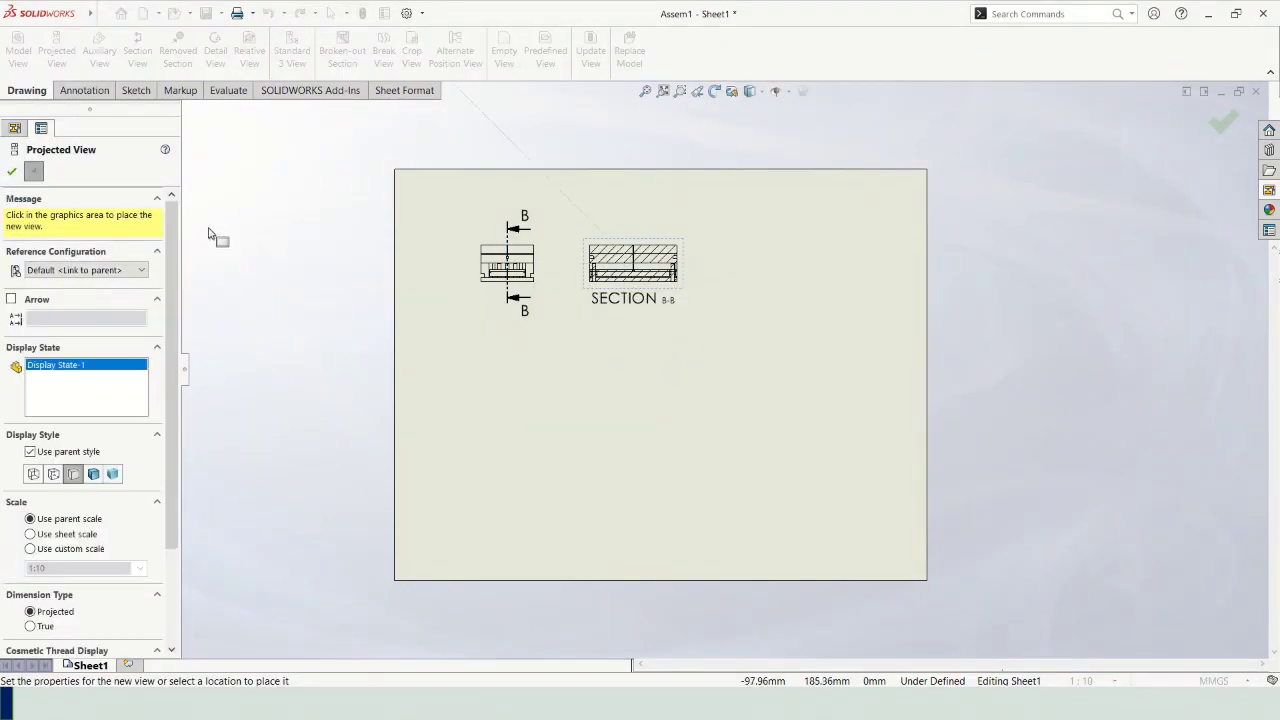
{"action": "left_click", "coordinate": [13, 173]}
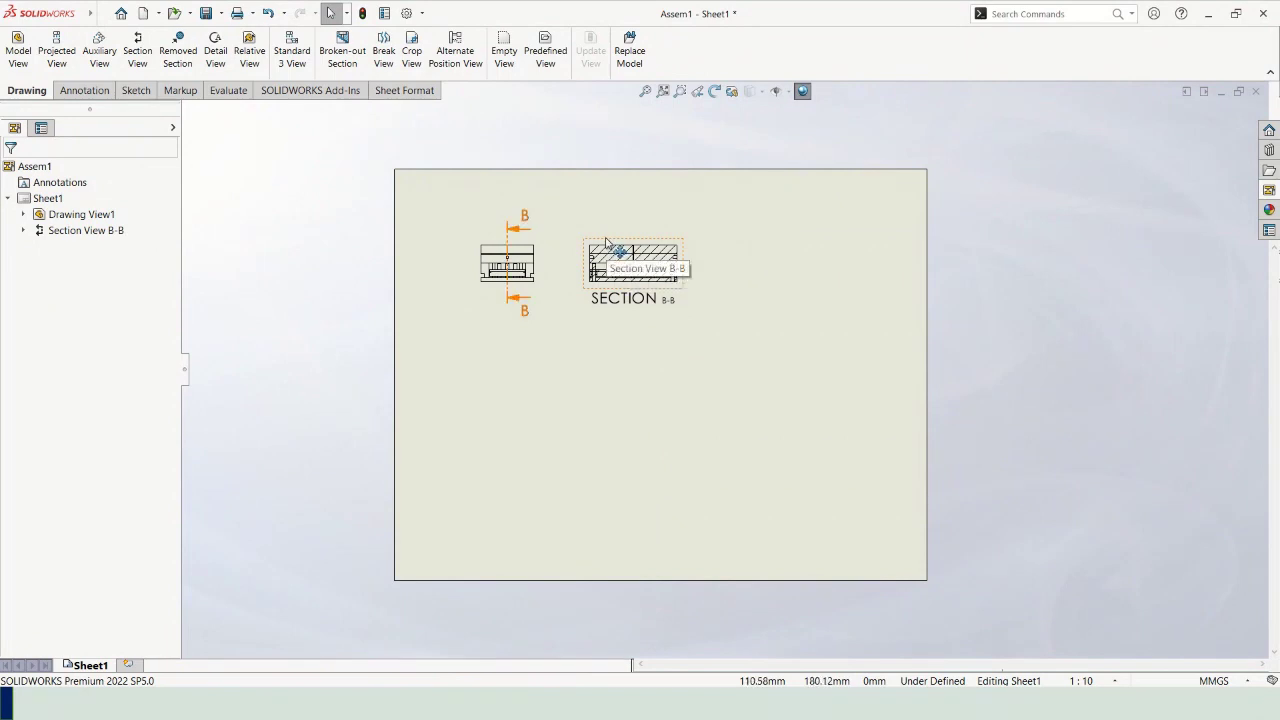
{"action": "left_click_drag", "start_coordinate": [627, 254], "coordinate": [811, 242]}
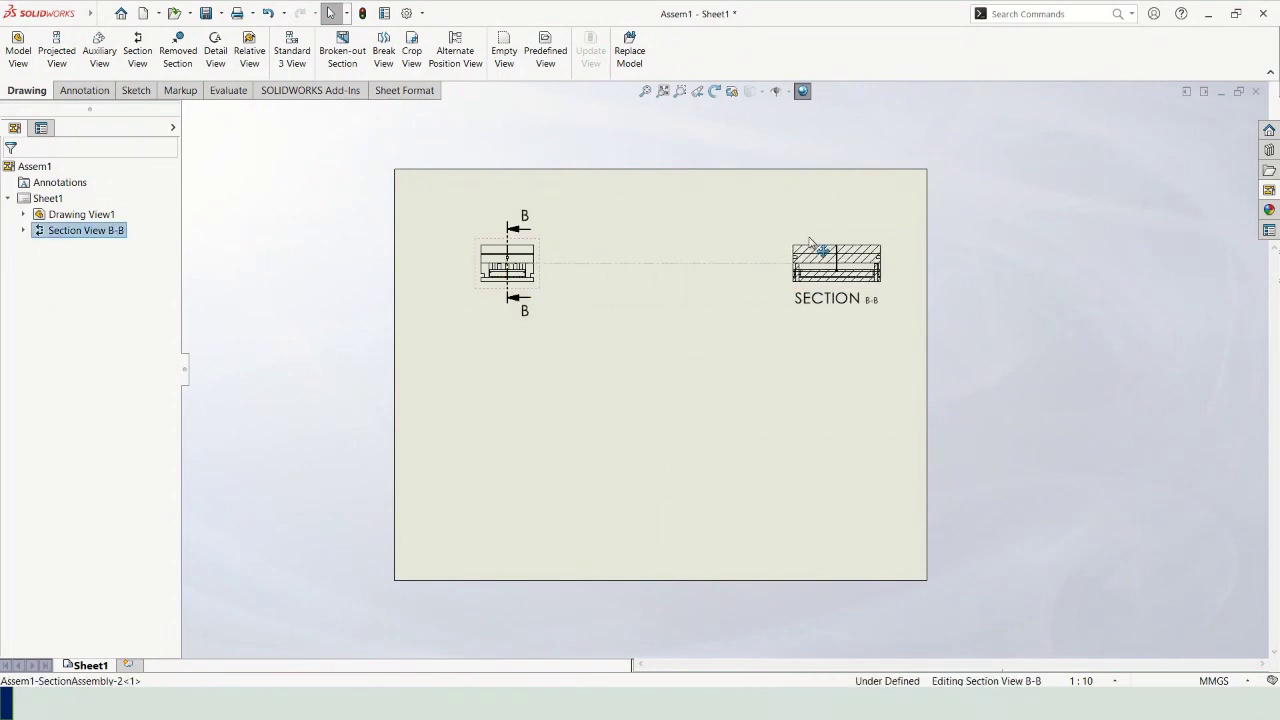
Step: Move the front view across the sheet so it sits just left of Section View B-B
{"action": "mouse_move", "coordinate": [551, 260]}
{"action": "left_mouse_down"}
{"action": "mouse_move", "coordinate": [626, 250]}
{"action": "mouse_move", "coordinate": [751, 265]}
{"action": "mouse_move", "coordinate": [771, 258]}
{"action": "mouse_move", "coordinate": [762, 243]}
{"action": "left_mouse_up"}
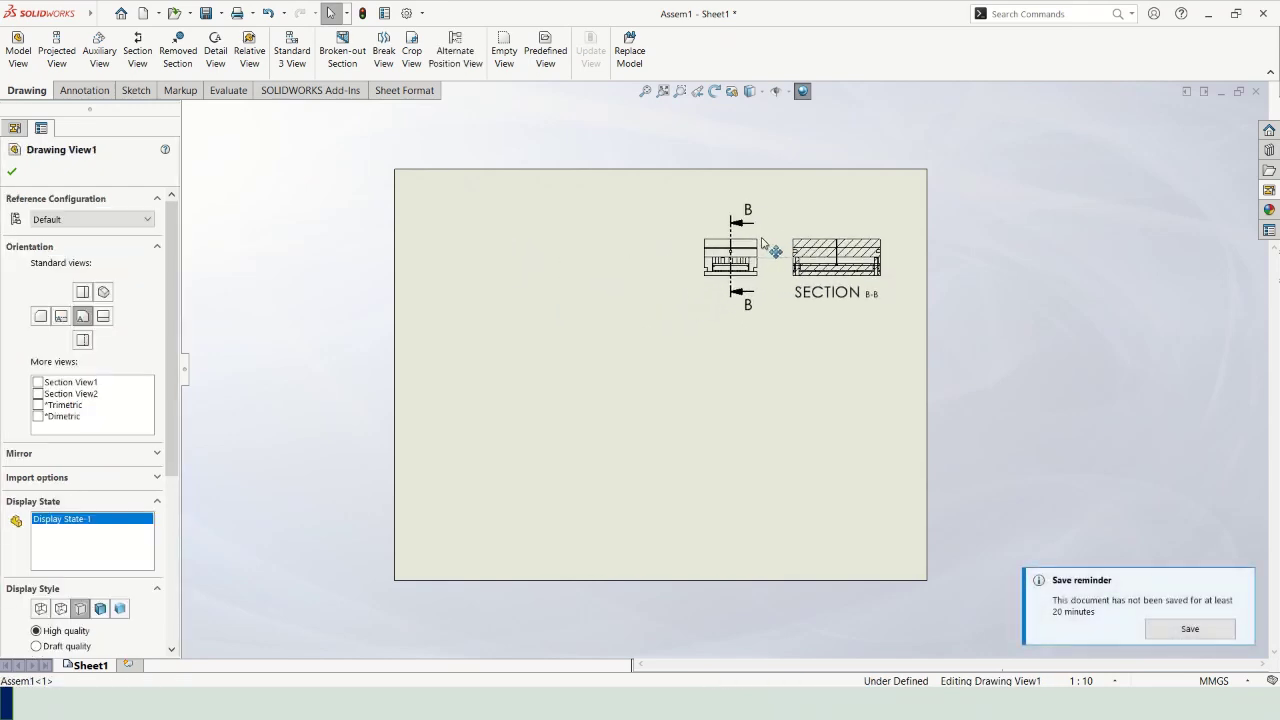
Step: Switch to the PowerPoint slide show, advance past the Section View B-B result slide and return to the SOLIDWORKS drawing
{"action": "key", "text": "alt+Tab"}
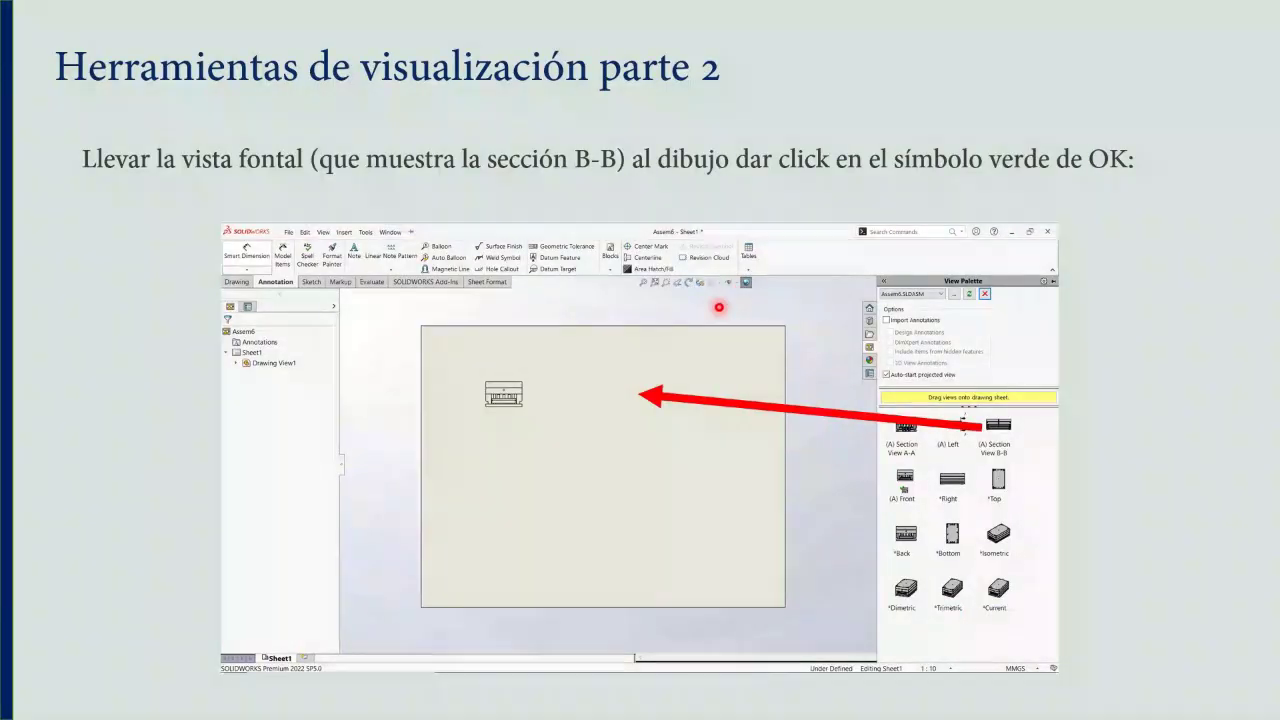
{"action": "key", "text": "Right"}
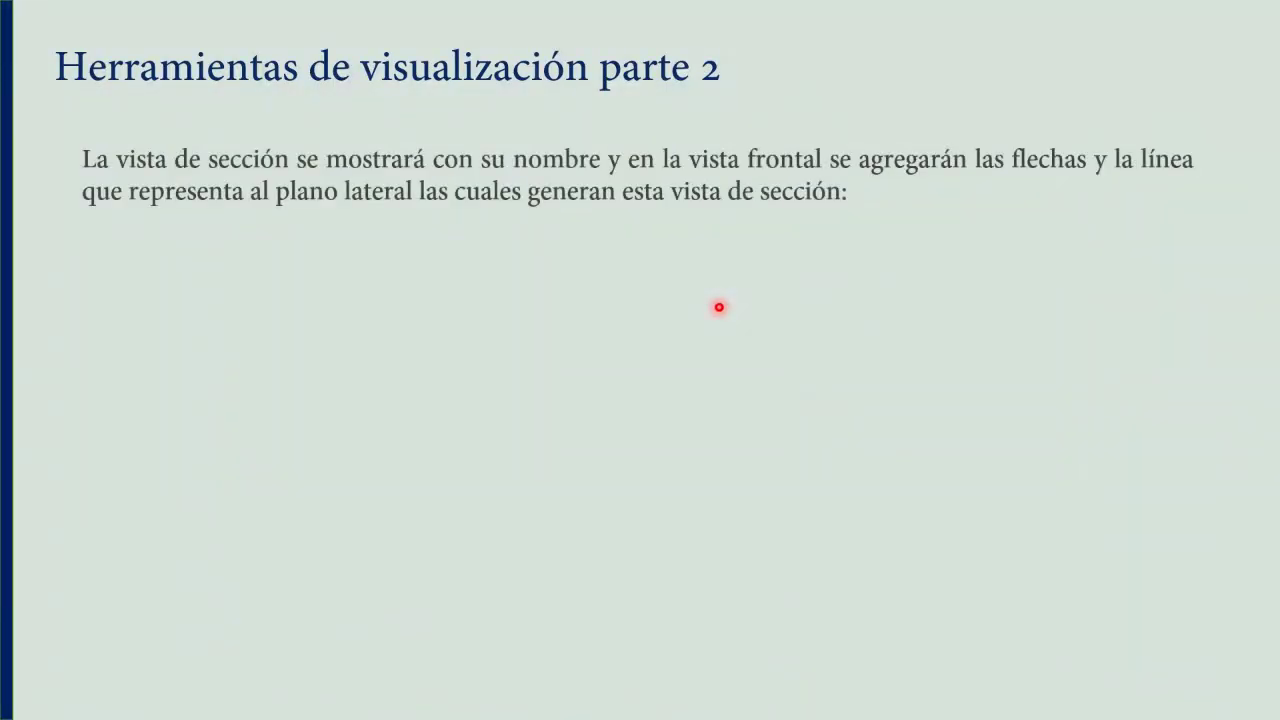
{"action": "key", "text": "Right"}
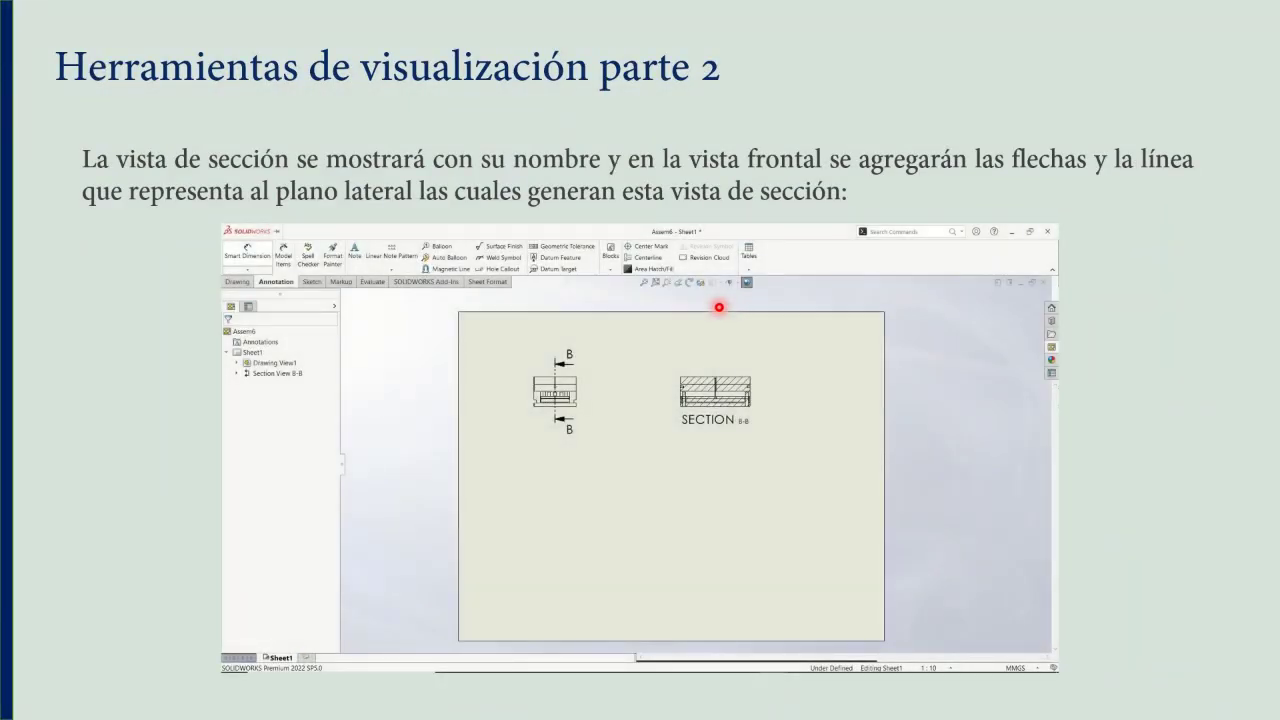
{"action": "key", "text": "Right"}
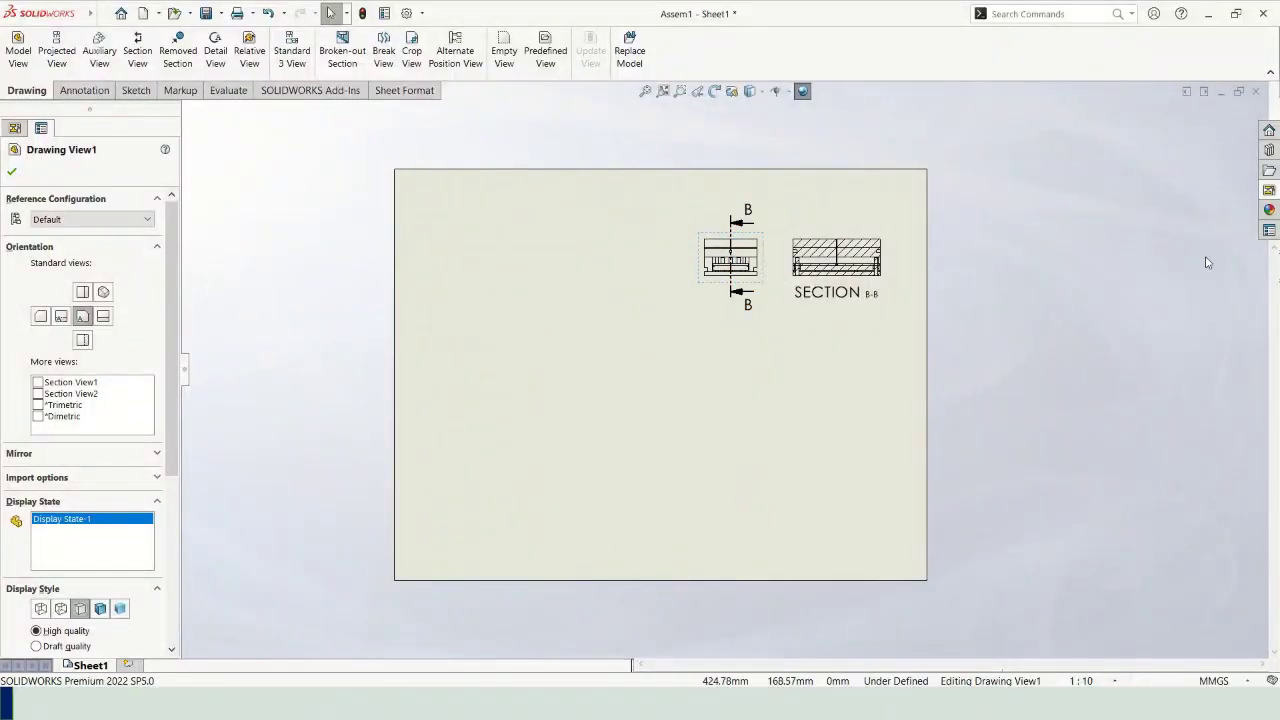
Step: Place the (A) Left view to the left of the front view without adding projected views
{"action": "left_click", "coordinate": [1269, 189]}
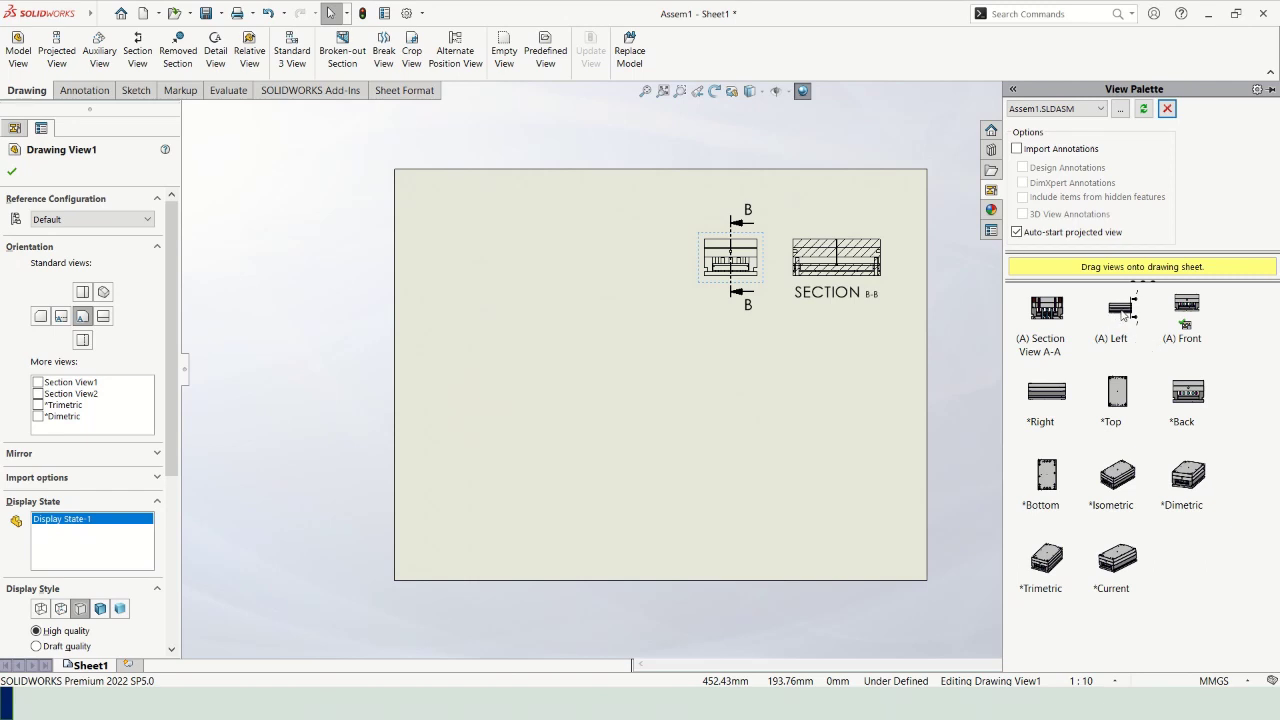
{"action": "left_click_drag", "start_coordinate": [1122, 313], "coordinate": [619, 240]}
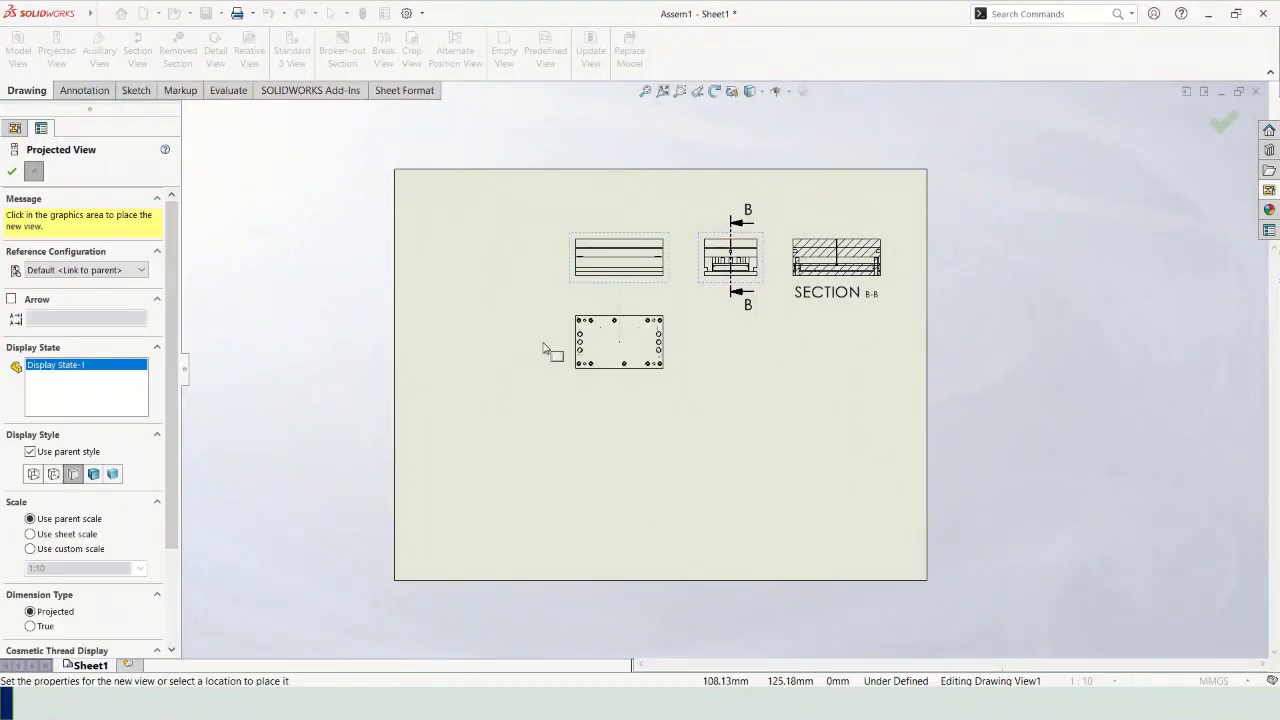
{"action": "key", "text": "Escape"}
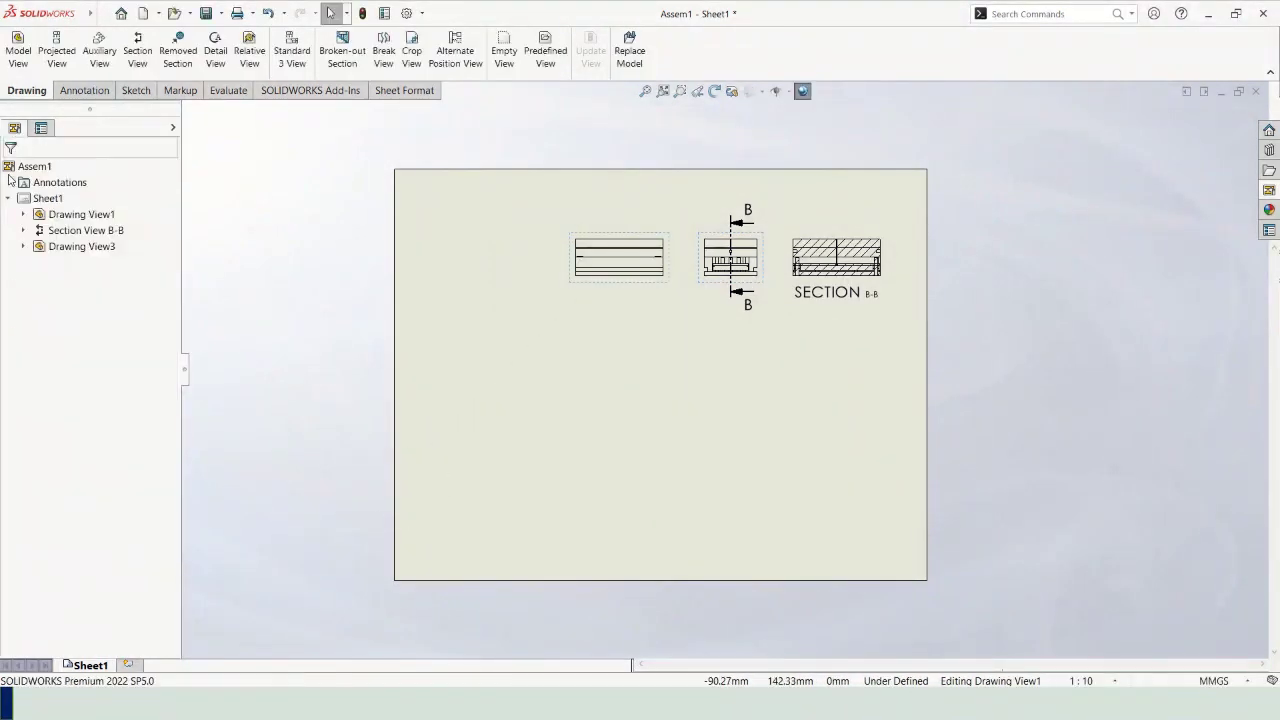
Step: Place the (A) Section View A-A left of the left view without projected views, and shift the left view slightly toward it
{"action": "left_click", "coordinate": [1270, 190]}
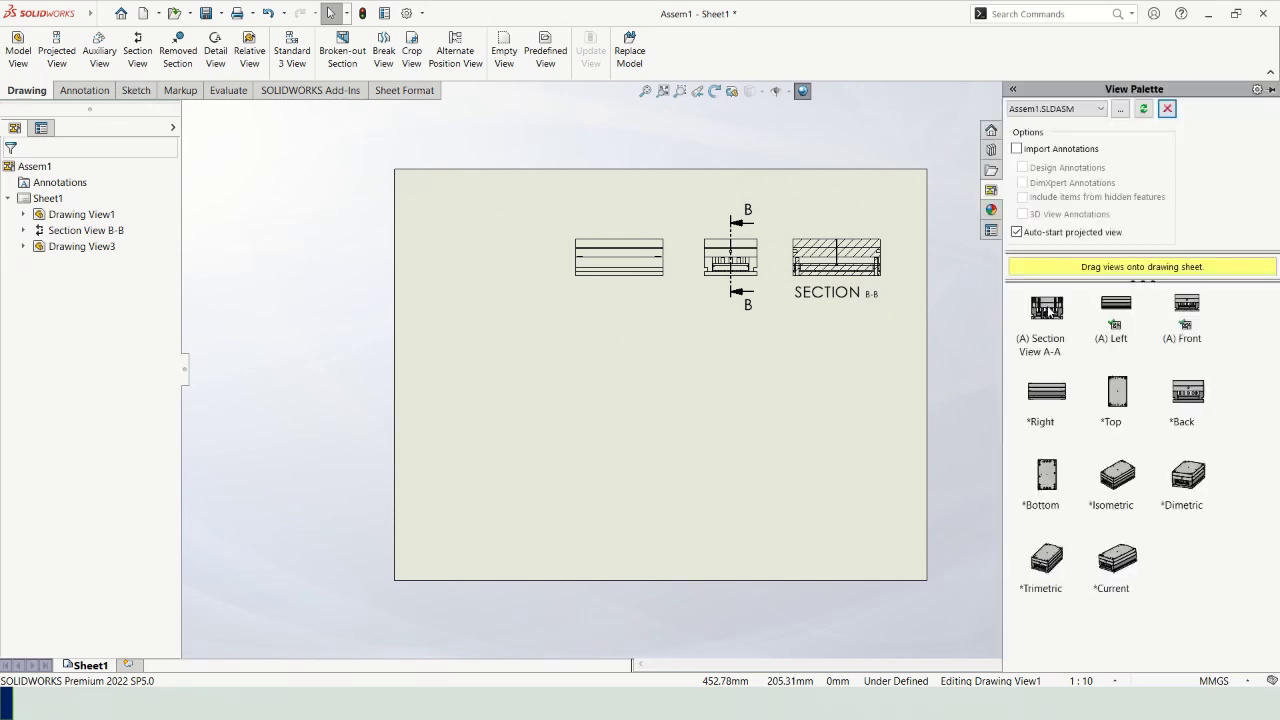
{"action": "left_click_drag", "start_coordinate": [1047, 312], "coordinate": [500, 269]}
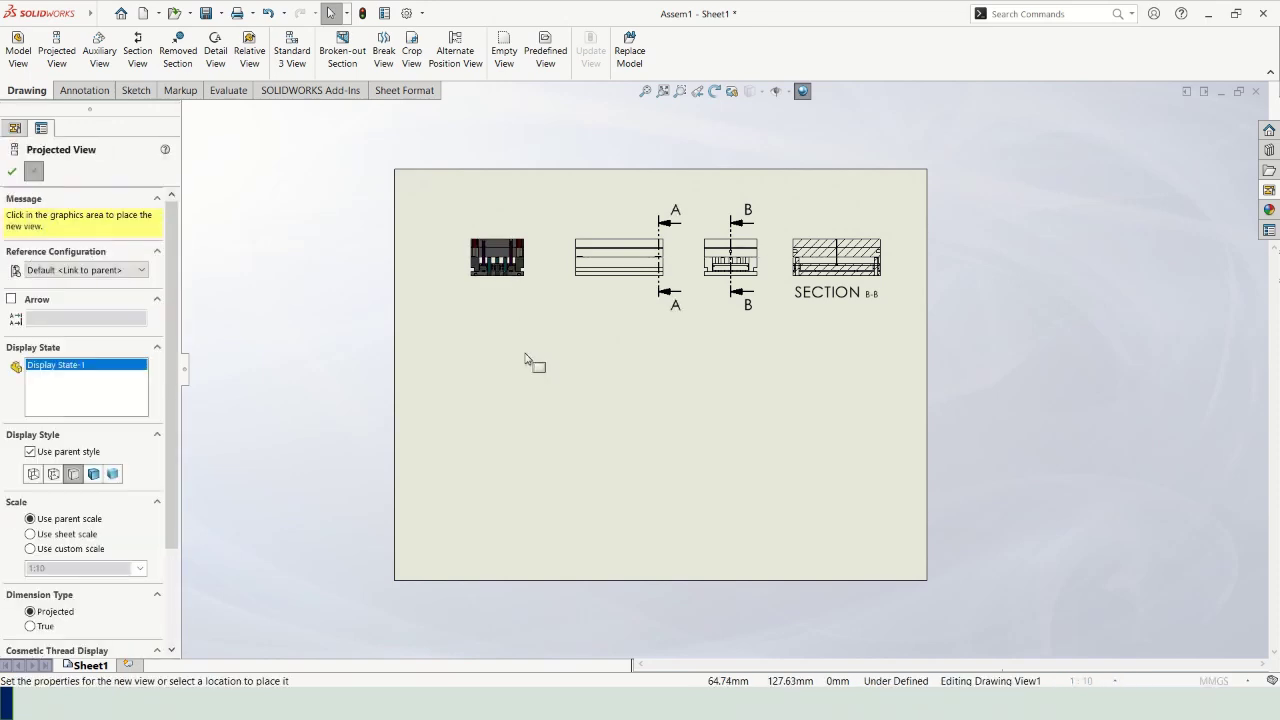
{"action": "key", "text": "Escape"}
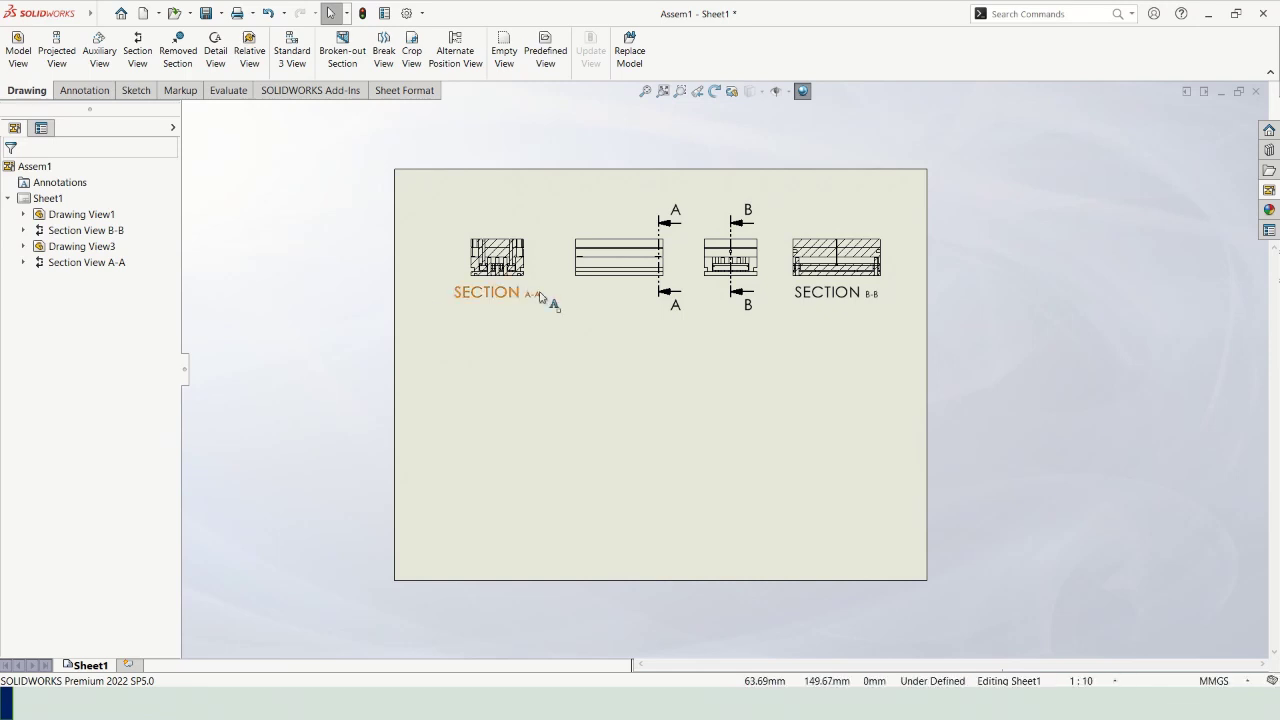
{"action": "left_click", "coordinate": [627, 248]}
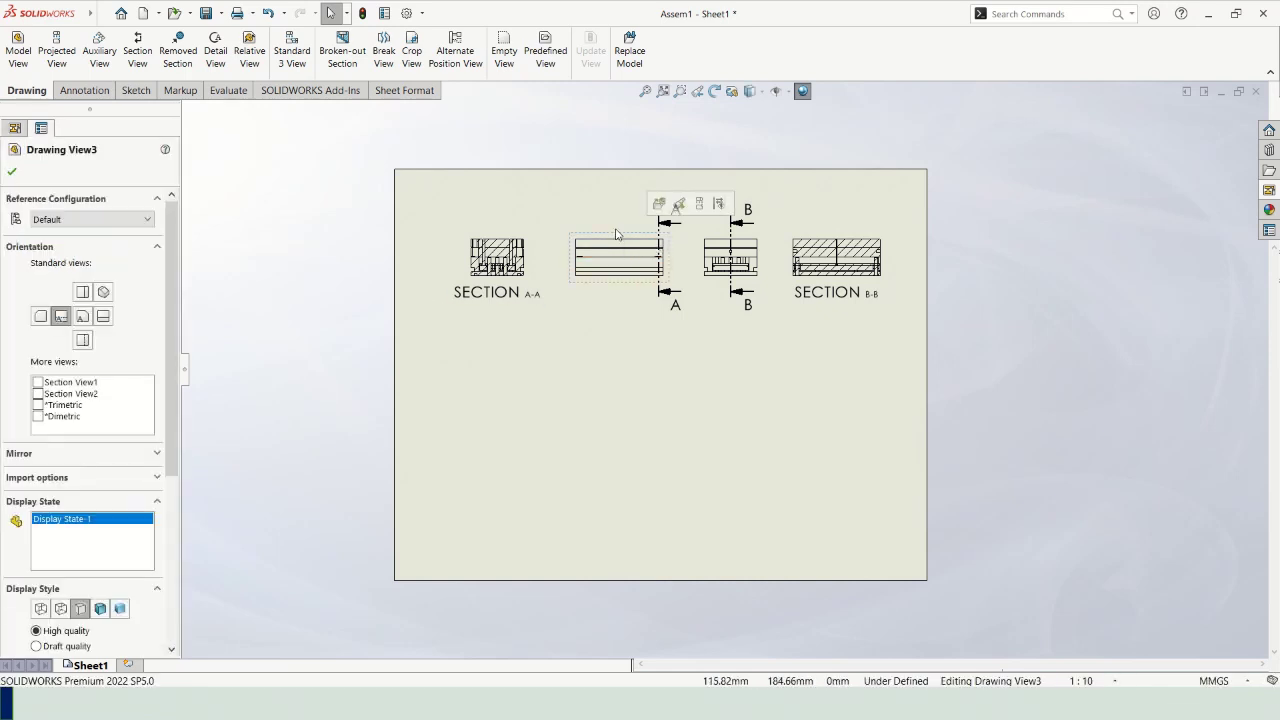
{"action": "left_click_drag", "start_coordinate": [611, 244], "coordinate": [600, 237]}
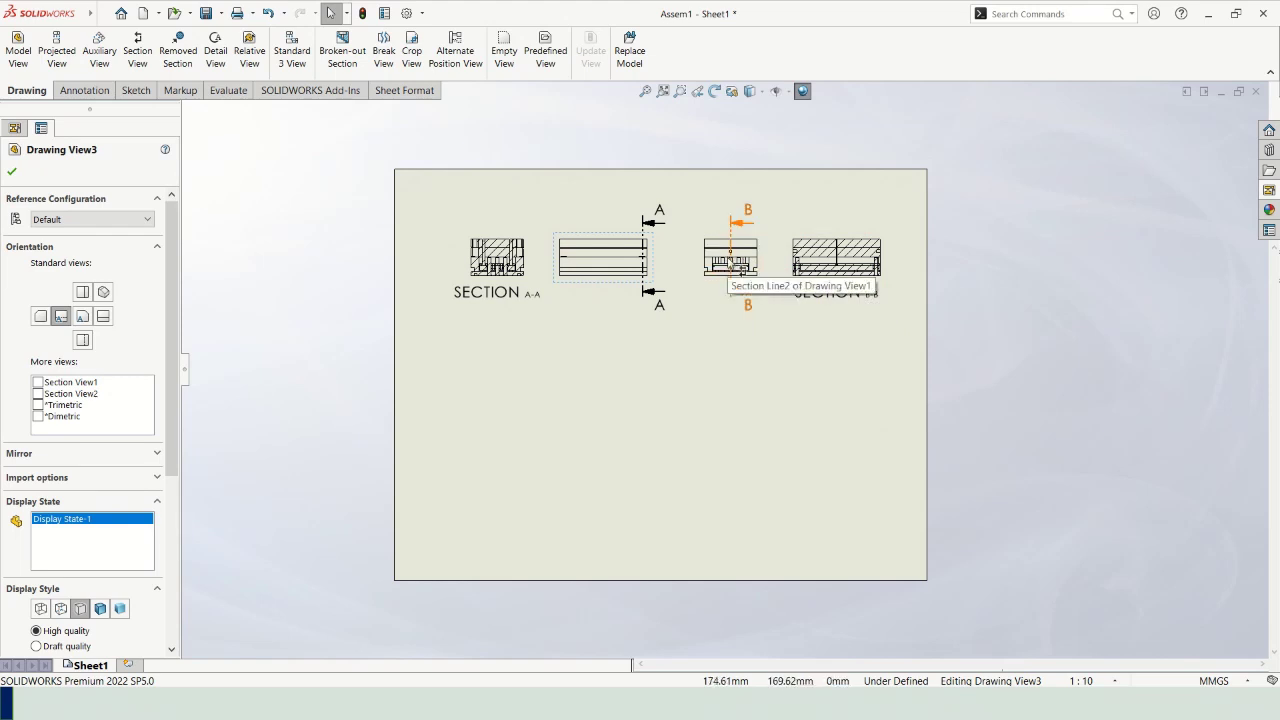
Step: Advance the PowerPoint slide show to the projected view slide and switch back to the SOLIDWORKS drawing
{"action": "key", "text": "alt+Tab"}
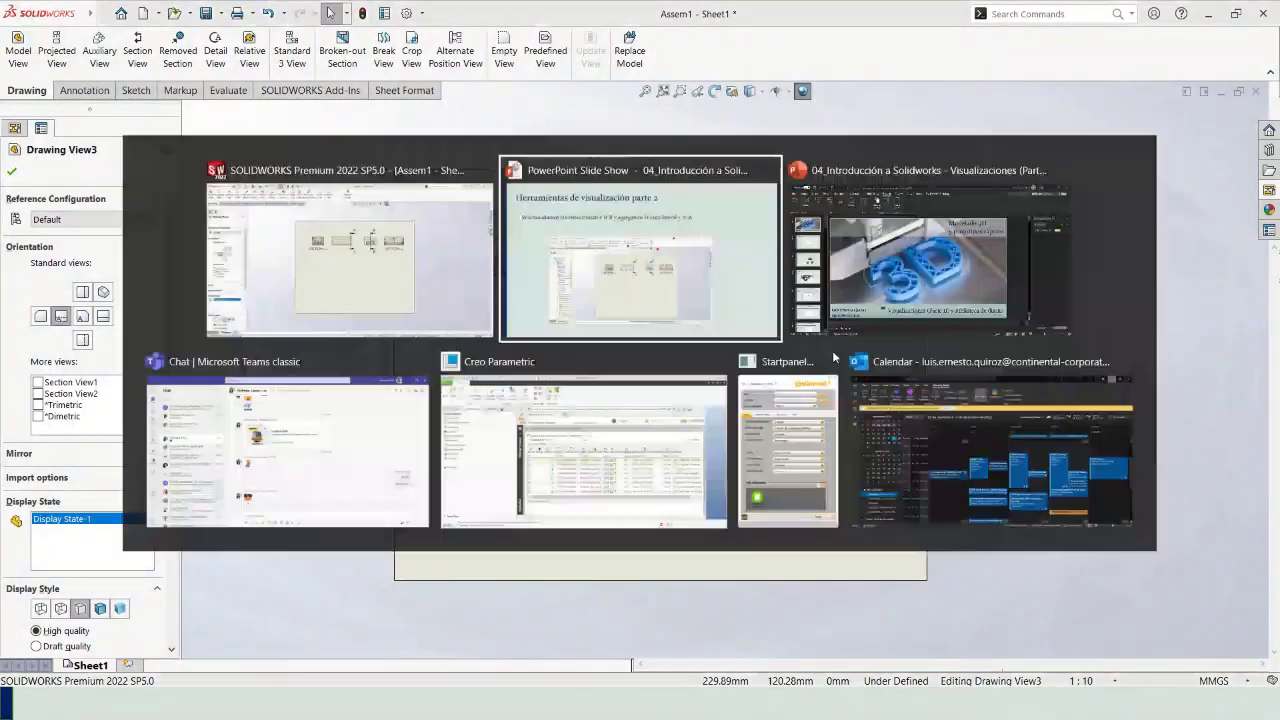
{"action": "key", "text": "Right"}
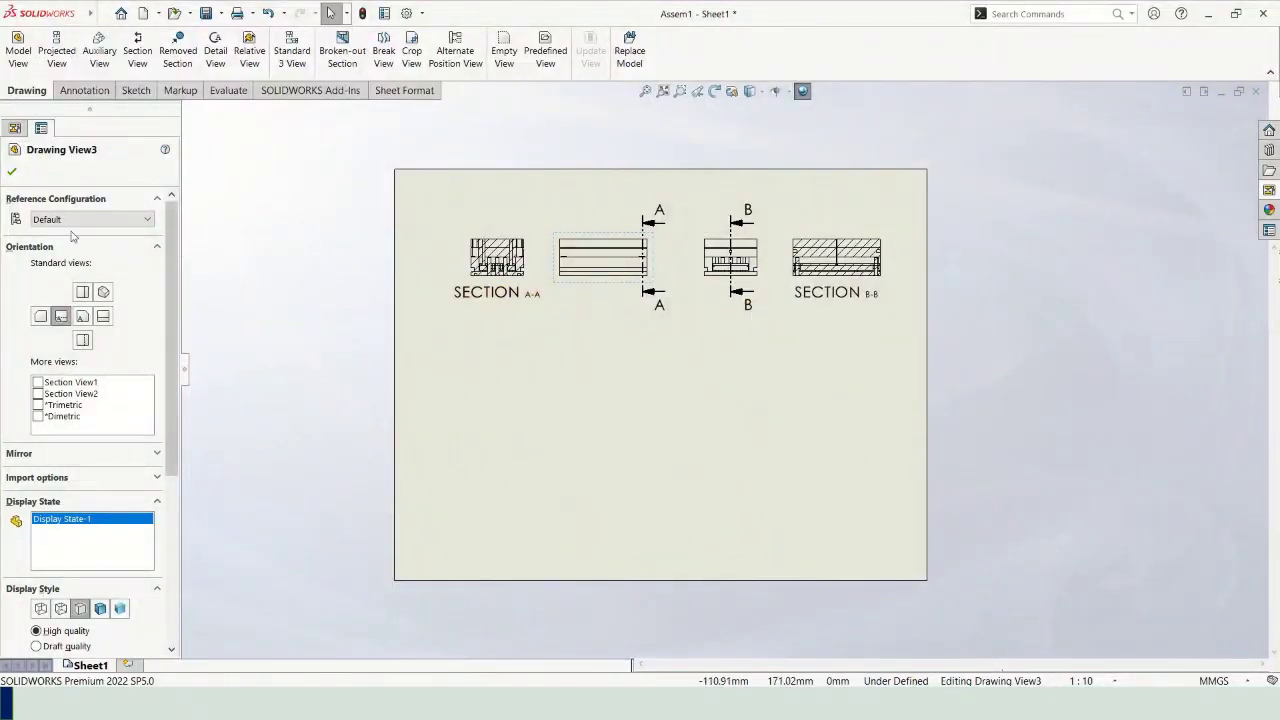
Step: Create a projected view of the front view and place it directly below on the sheet
{"action": "left_click", "coordinate": [12, 171]}
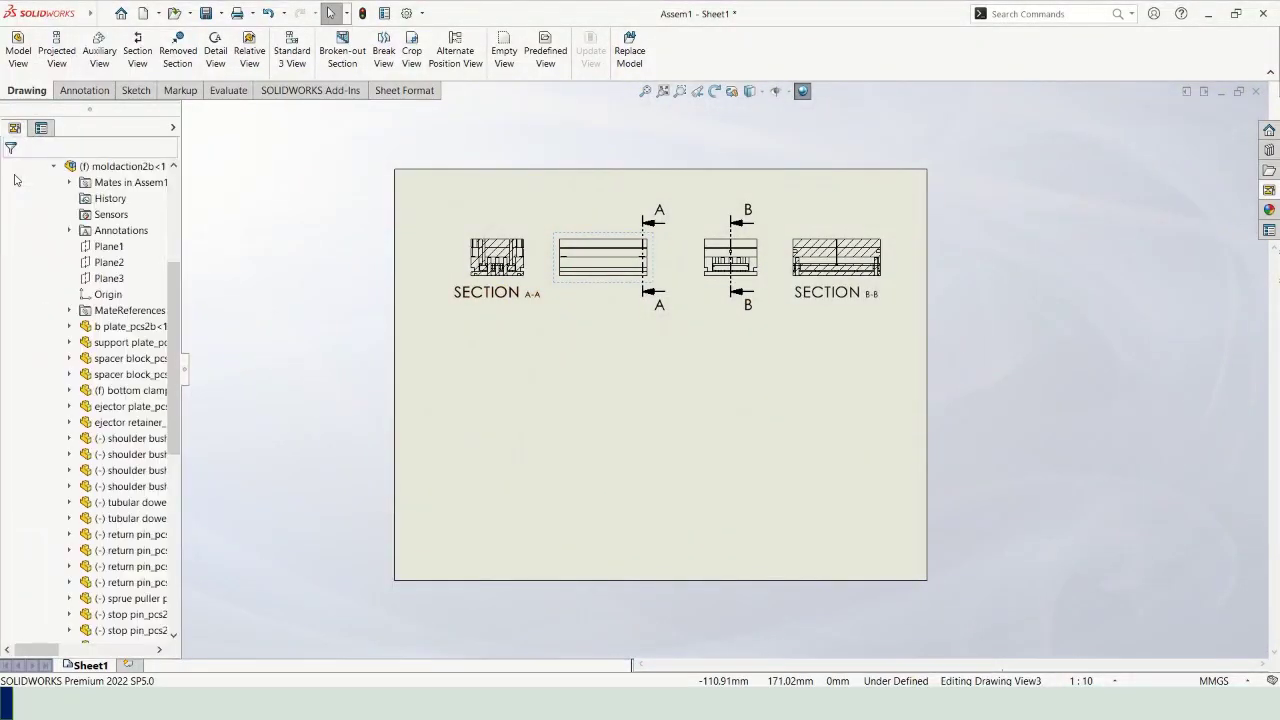
{"action": "left_click", "coordinate": [762, 268]}
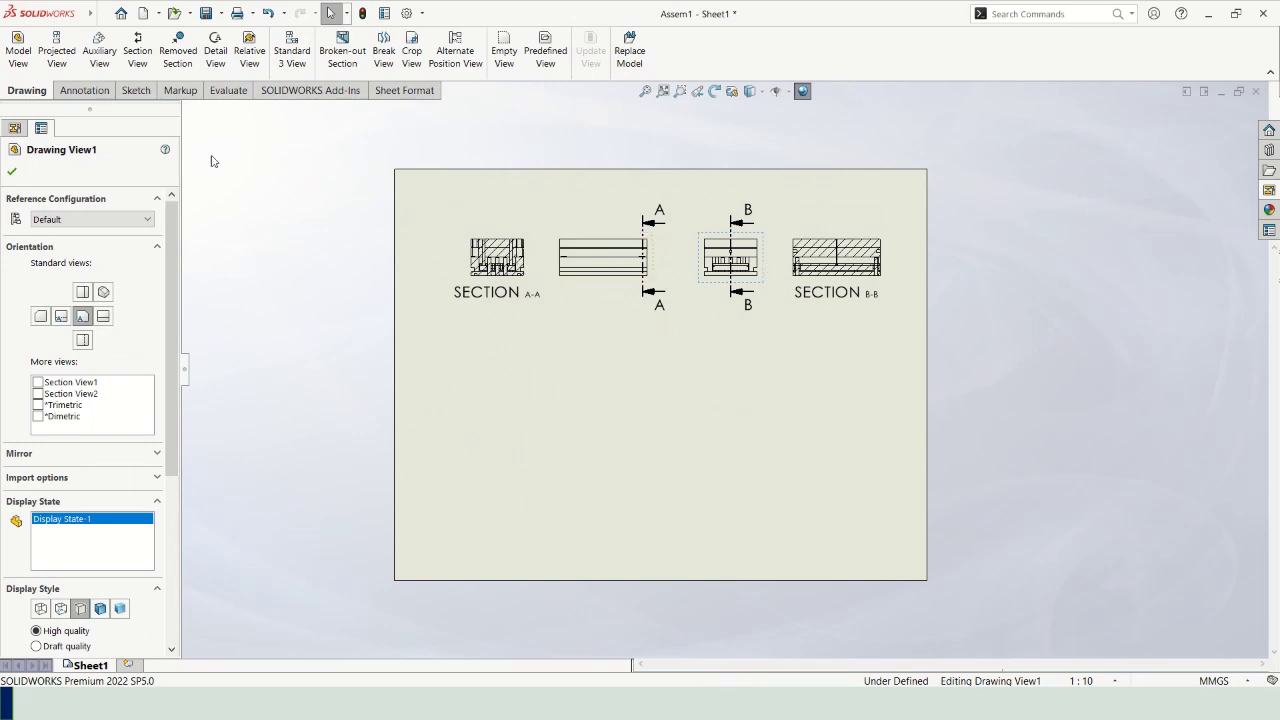
{"action": "left_click", "coordinate": [57, 50]}
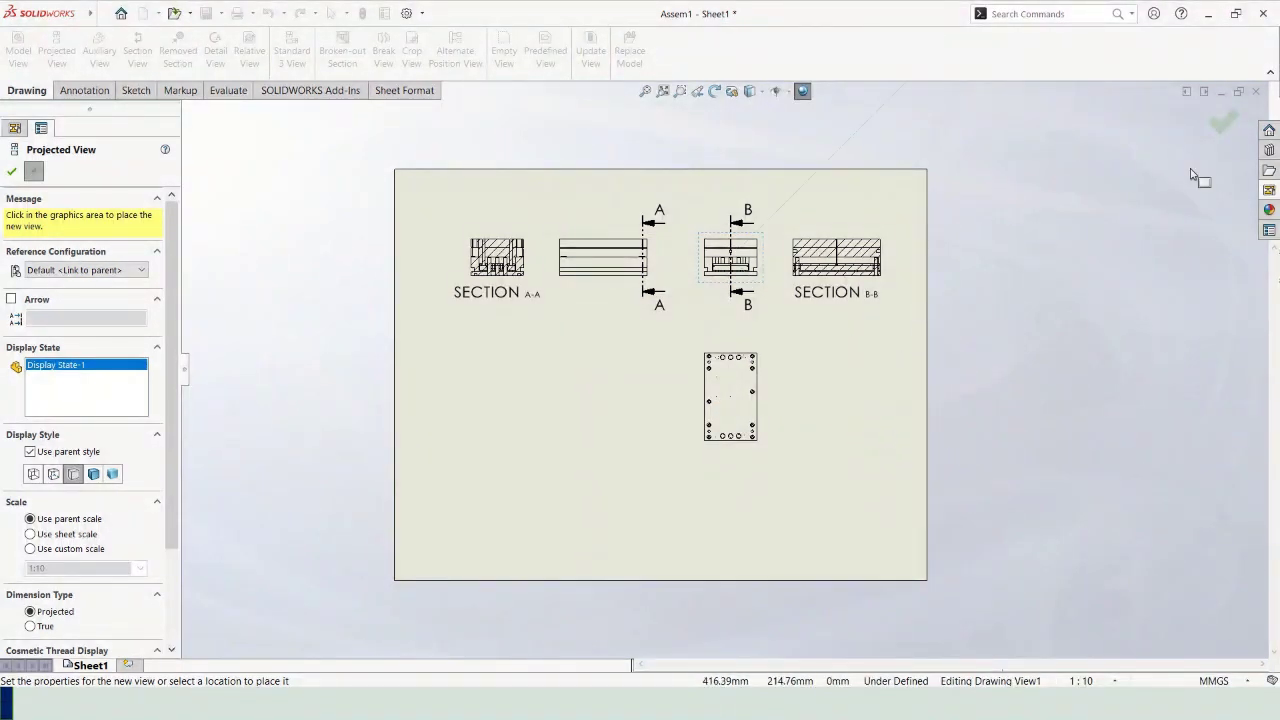
{"action": "left_click", "coordinate": [1224, 121]}
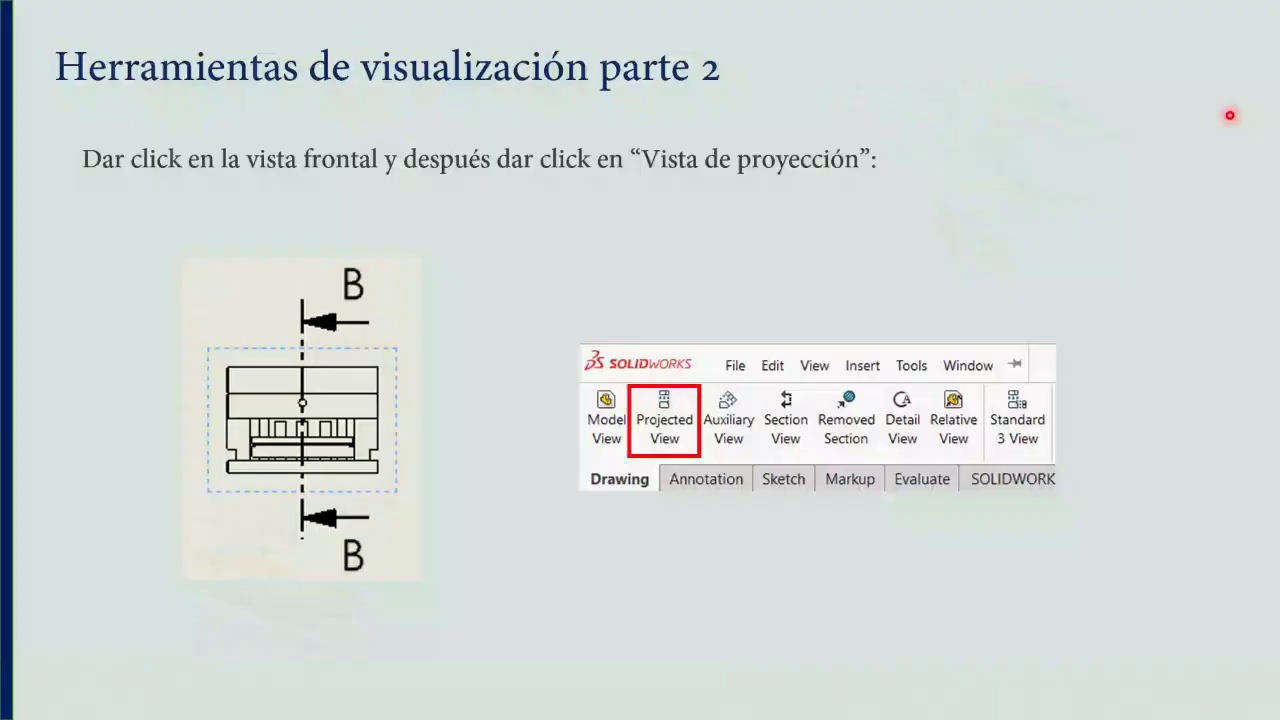
Step: Advance the PowerPoint slide show past the lower projection slide to the Section View slide, and return to the SOLIDWORKS drawing
{"action": "key", "text": "Right"}
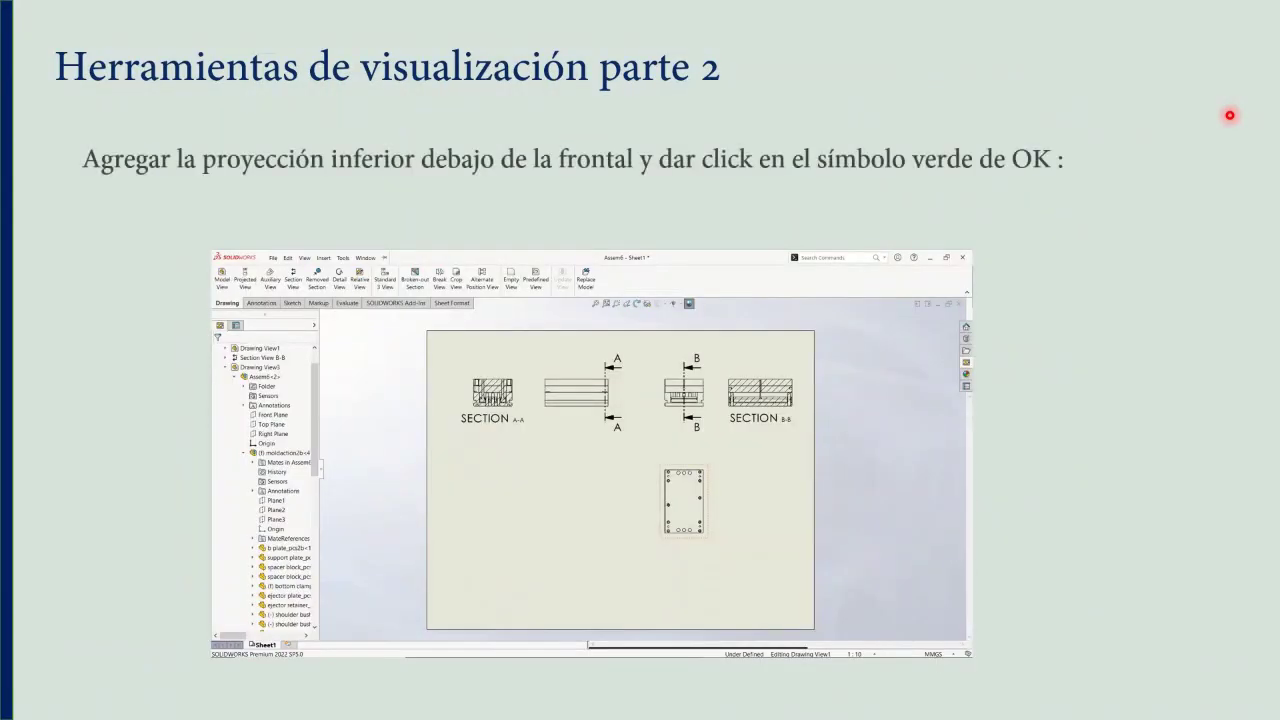
{"action": "key", "text": "Right"}
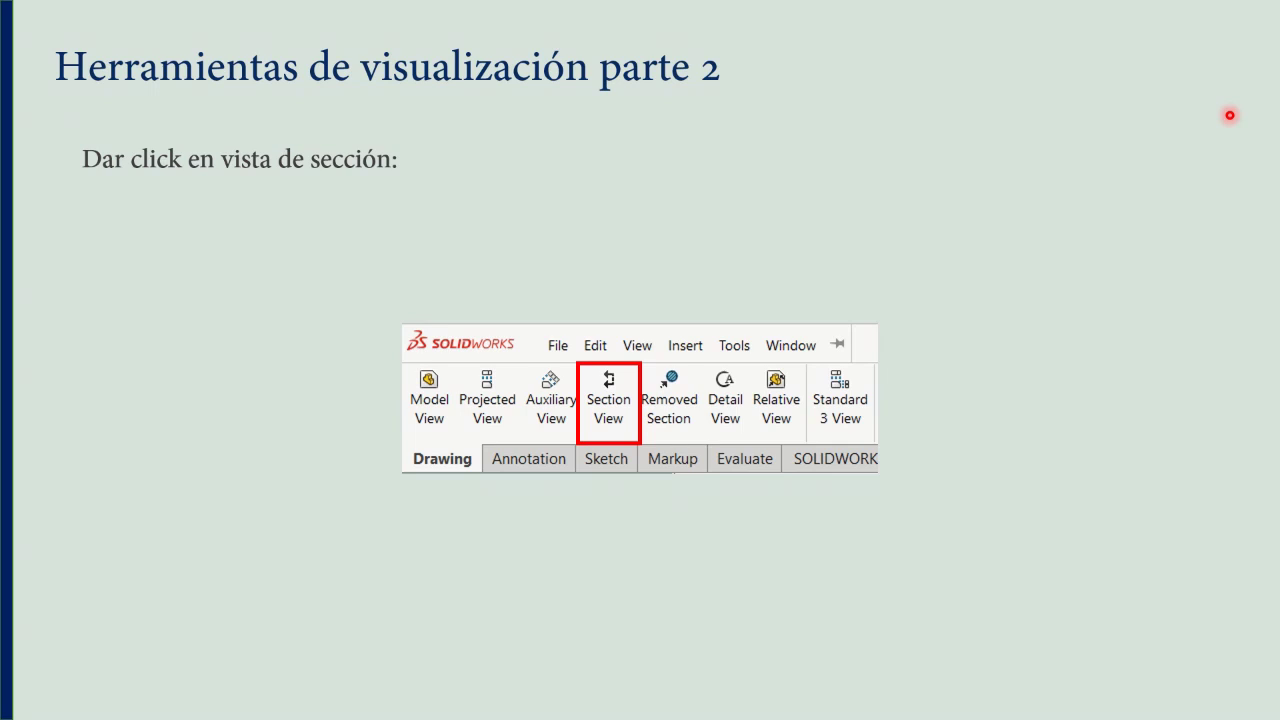
{"action": "key", "text": "alt+Tab"}
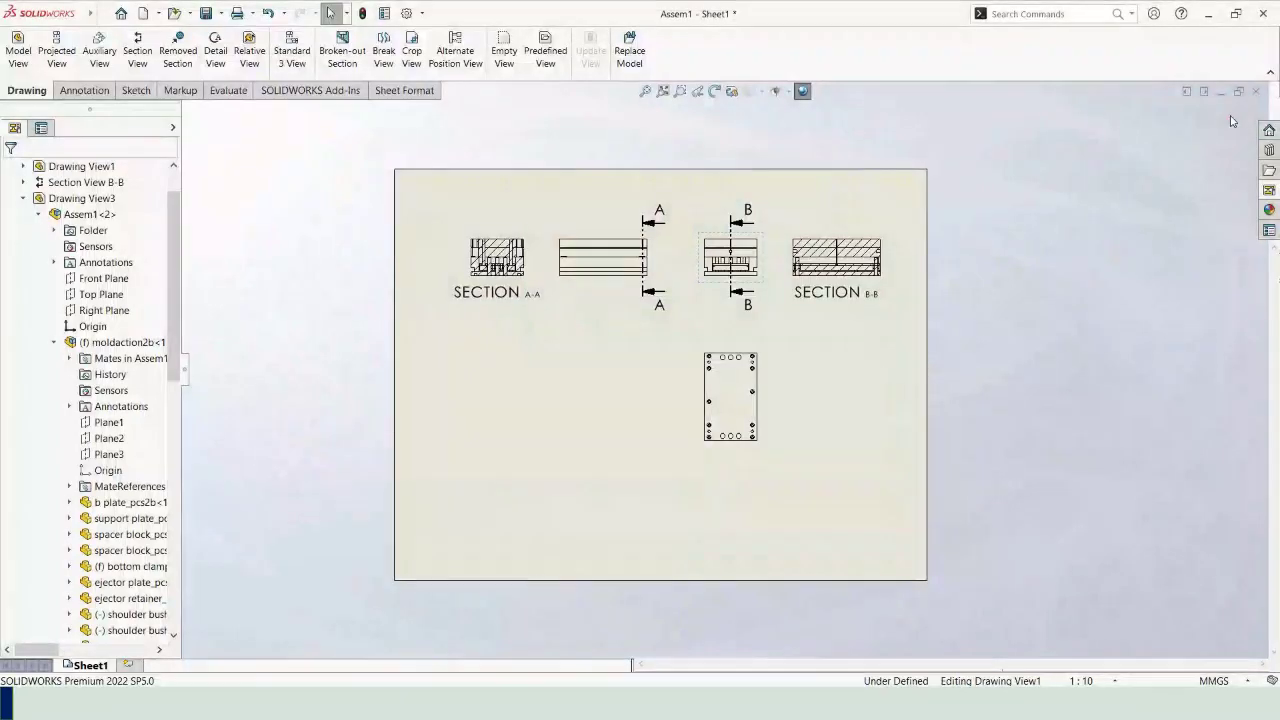
Step: Start a Section View and preview the vertical, horizontal and auxiliary cutting line types over the drawing views
{"action": "mouse_move", "coordinate": [707, 5]}
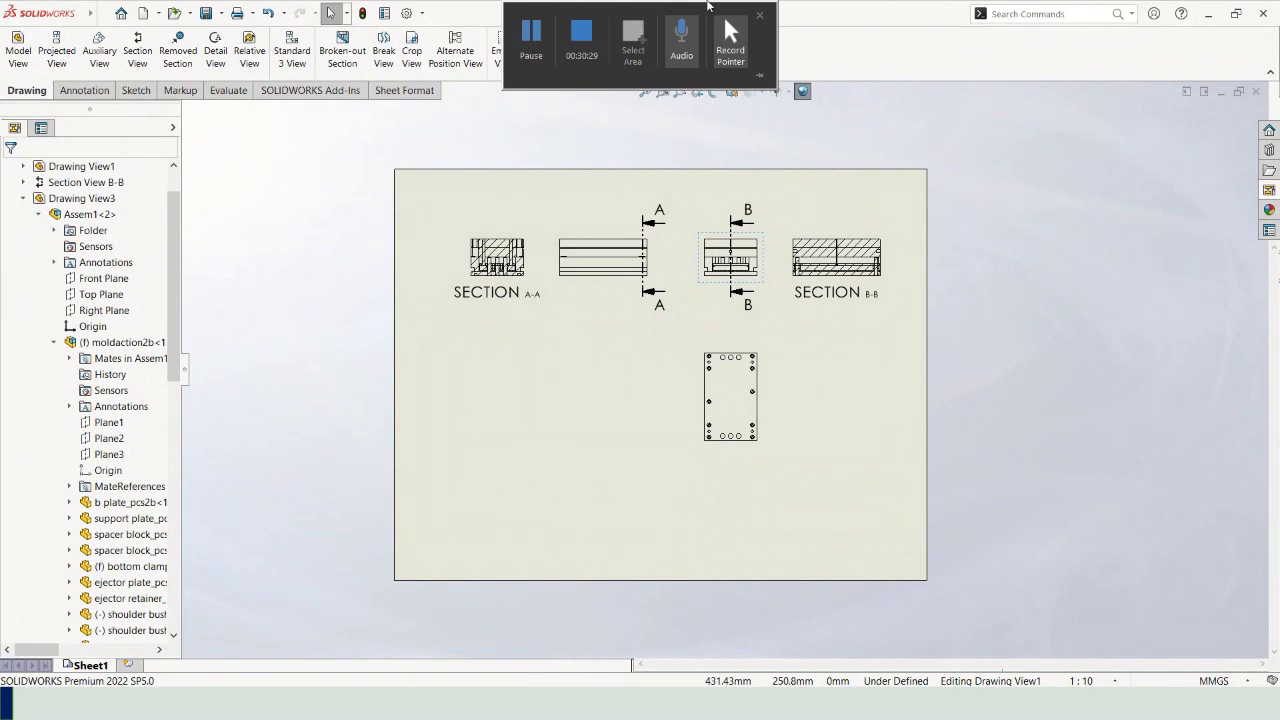
{"action": "left_click", "coordinate": [137, 52]}
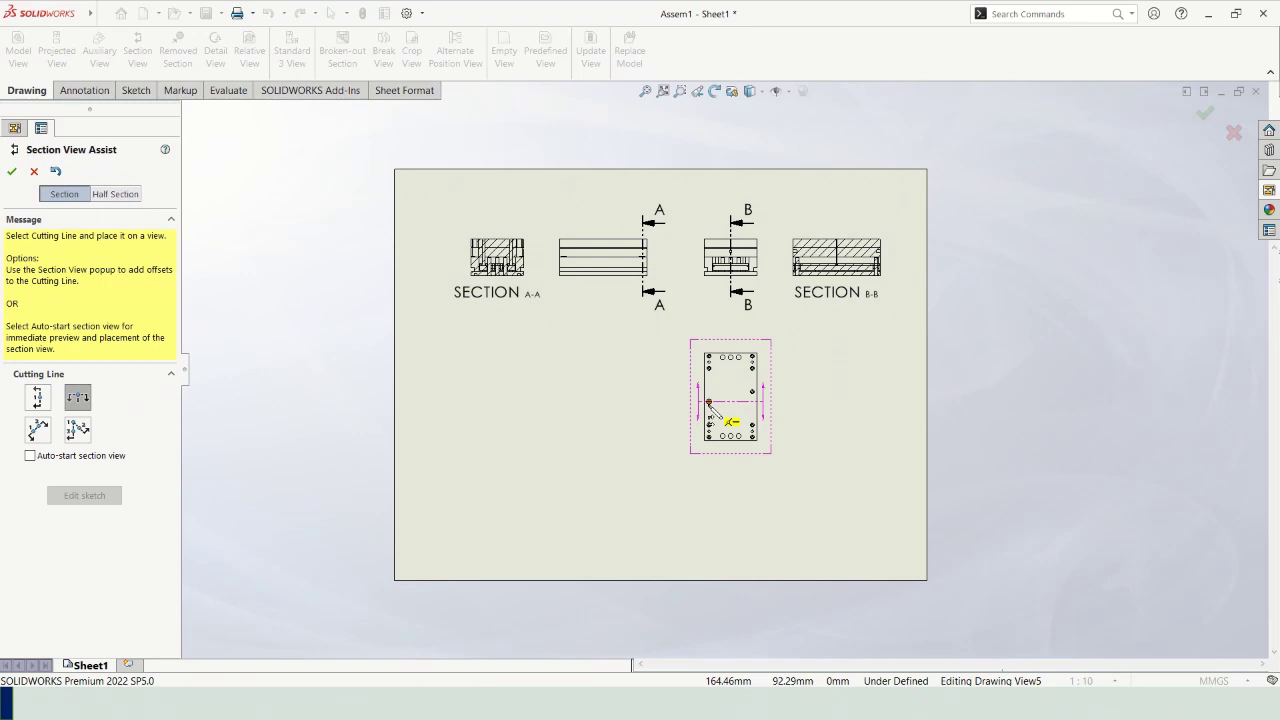
{"action": "left_click", "coordinate": [38, 399]}
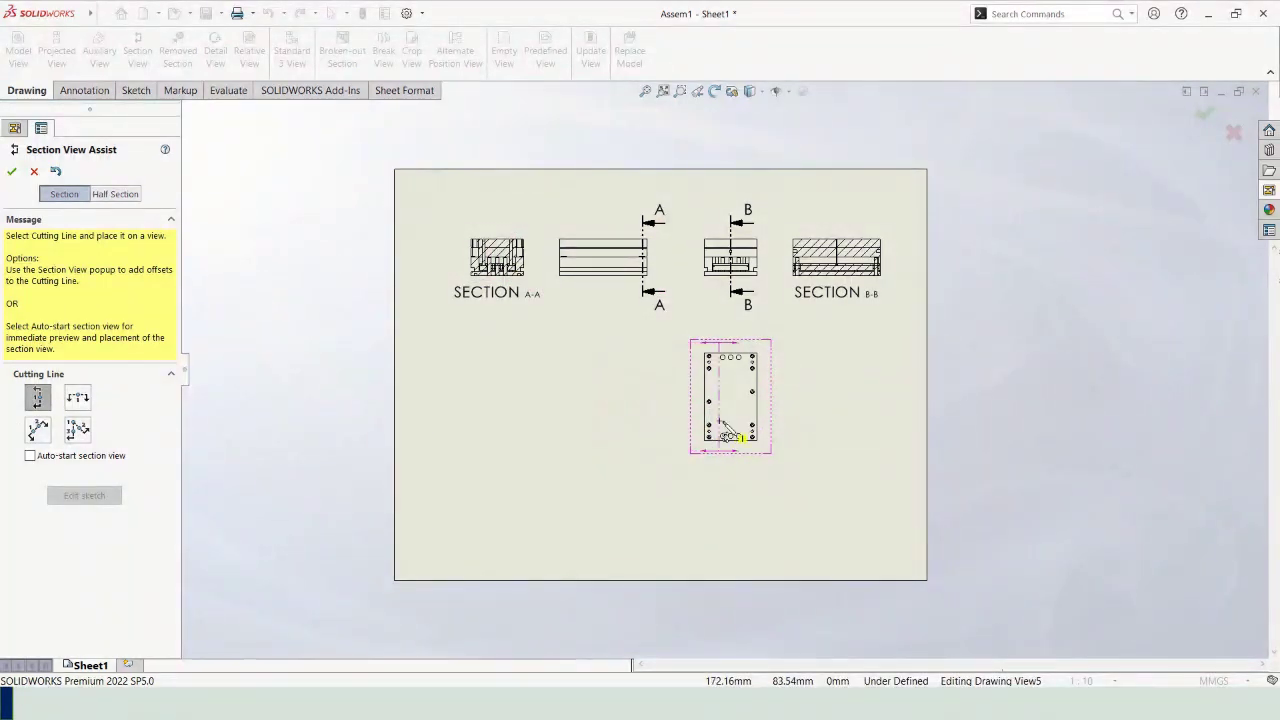
{"action": "left_click", "coordinate": [78, 398]}
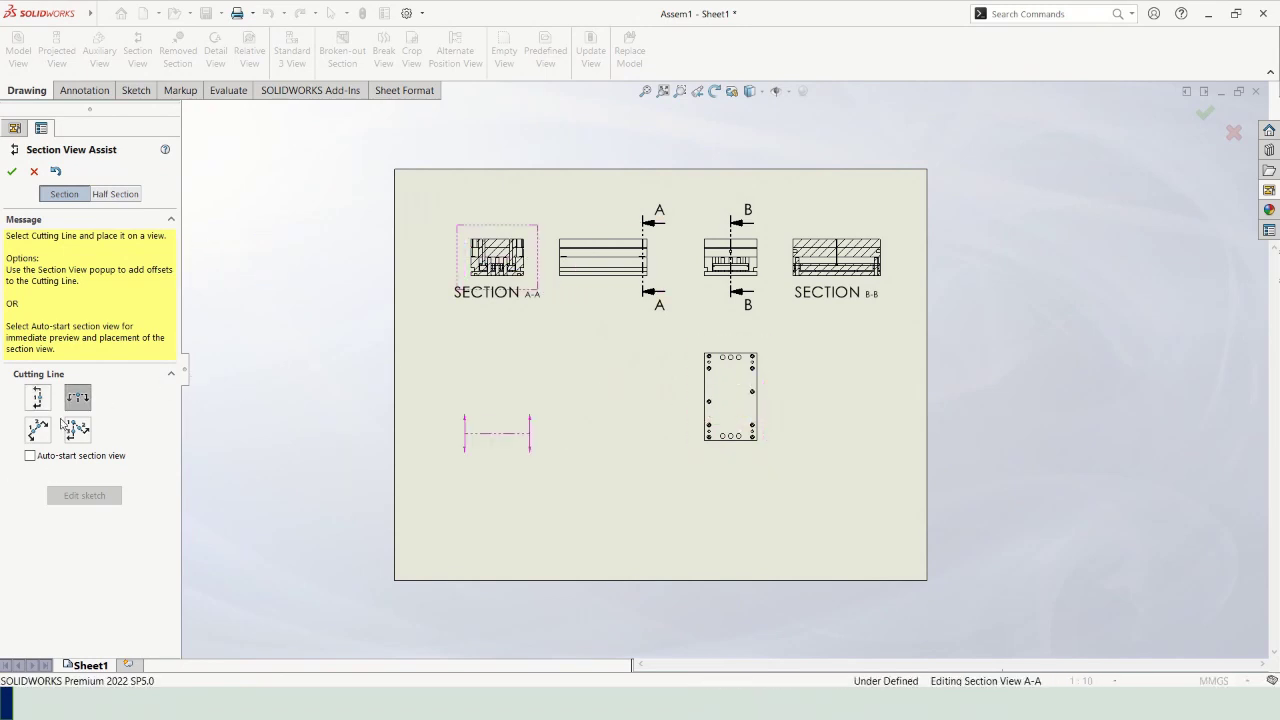
{"action": "left_click", "coordinate": [38, 429]}
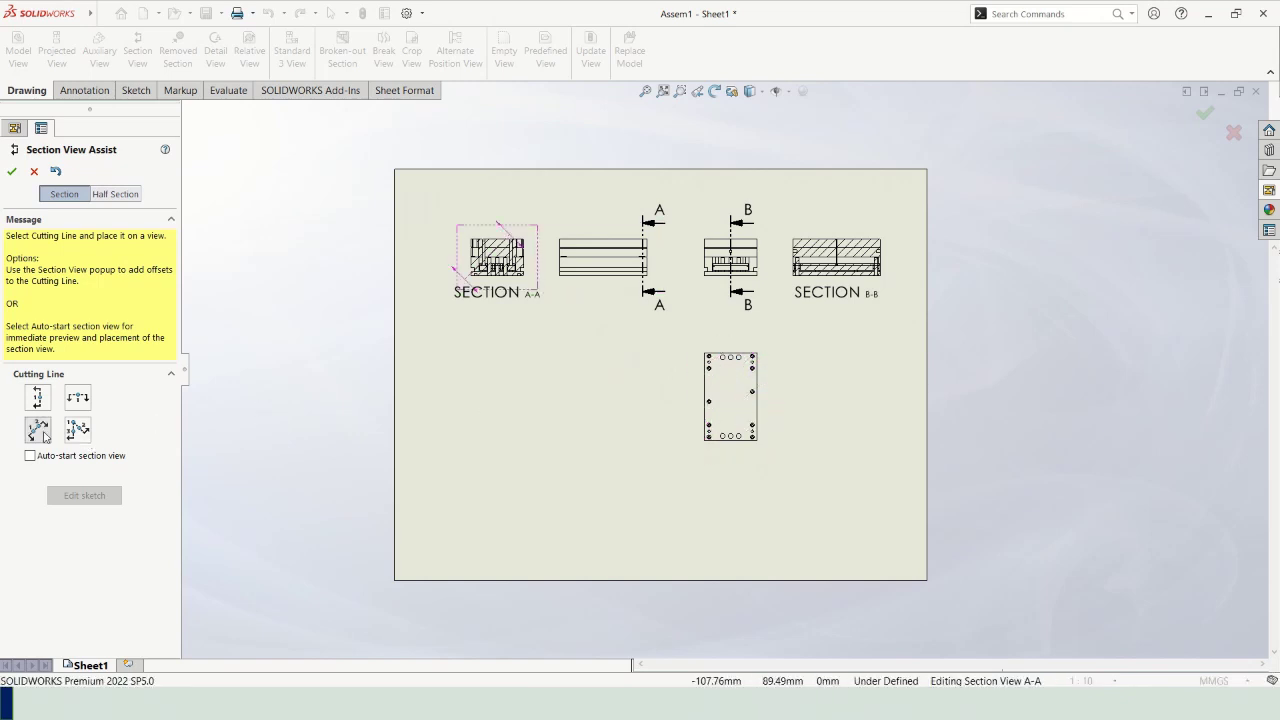
Step: Place a horizontal cutting line through the upper pair of counterbored holes below the small holes in the projected view, and accept it
{"action": "left_click", "coordinate": [77, 400]}
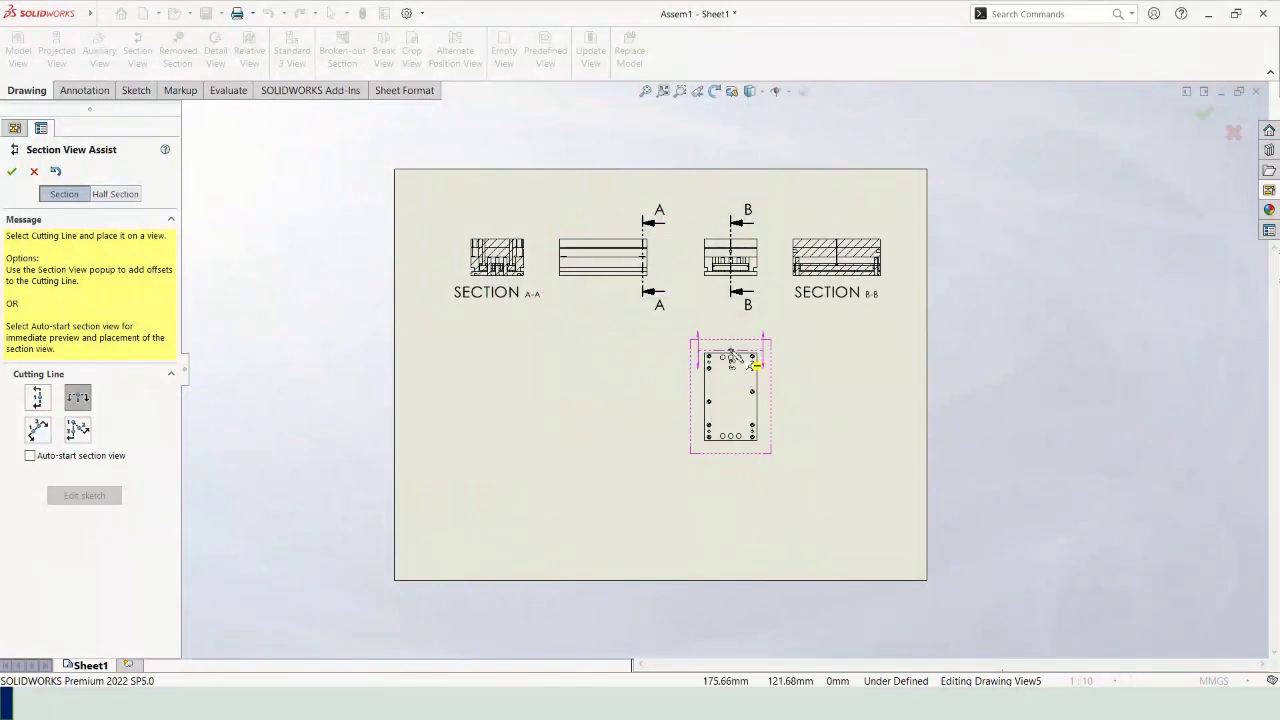
{"action": "scroll", "coordinate": [726, 414], "scroll_direction": "down", "scroll_amount": 4}
{"action": "scroll", "coordinate": [704, 412], "scroll_direction": "down", "scroll_amount": 6}
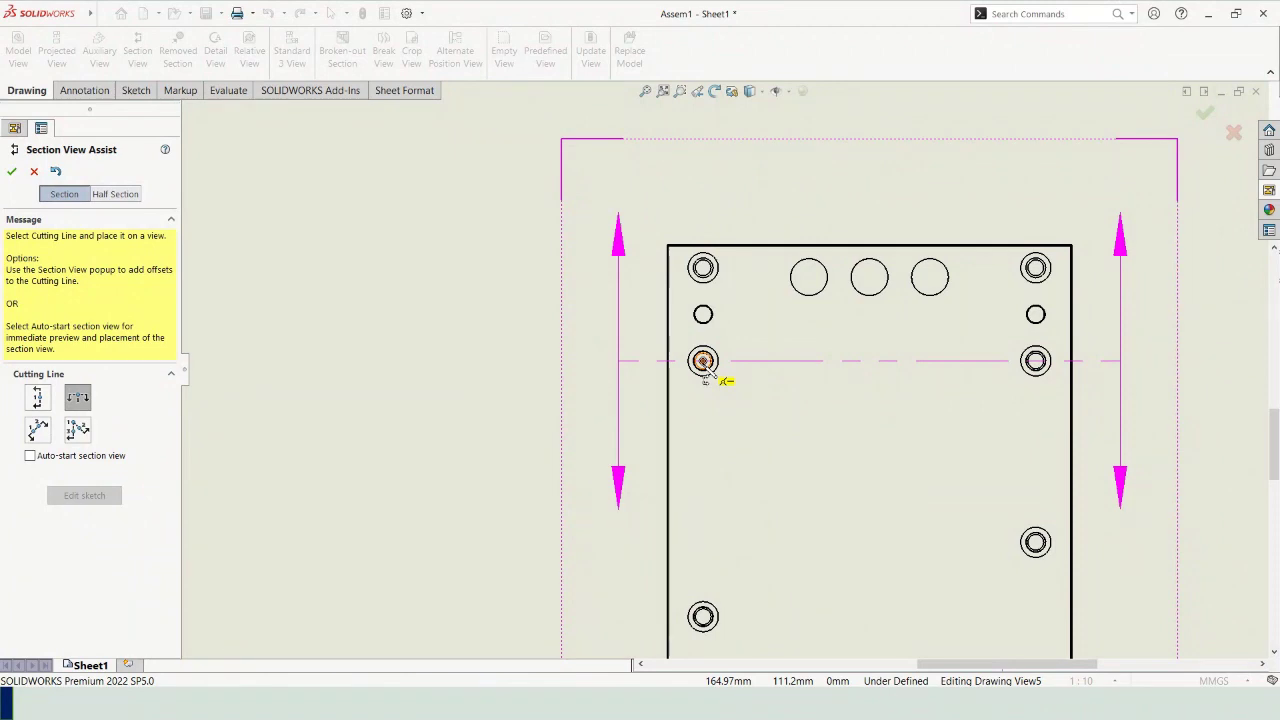
{"action": "left_click", "coordinate": [703, 361]}
{"action": "scroll", "coordinate": [663, 449], "scroll_direction": "down", "scroll_amount": 1}
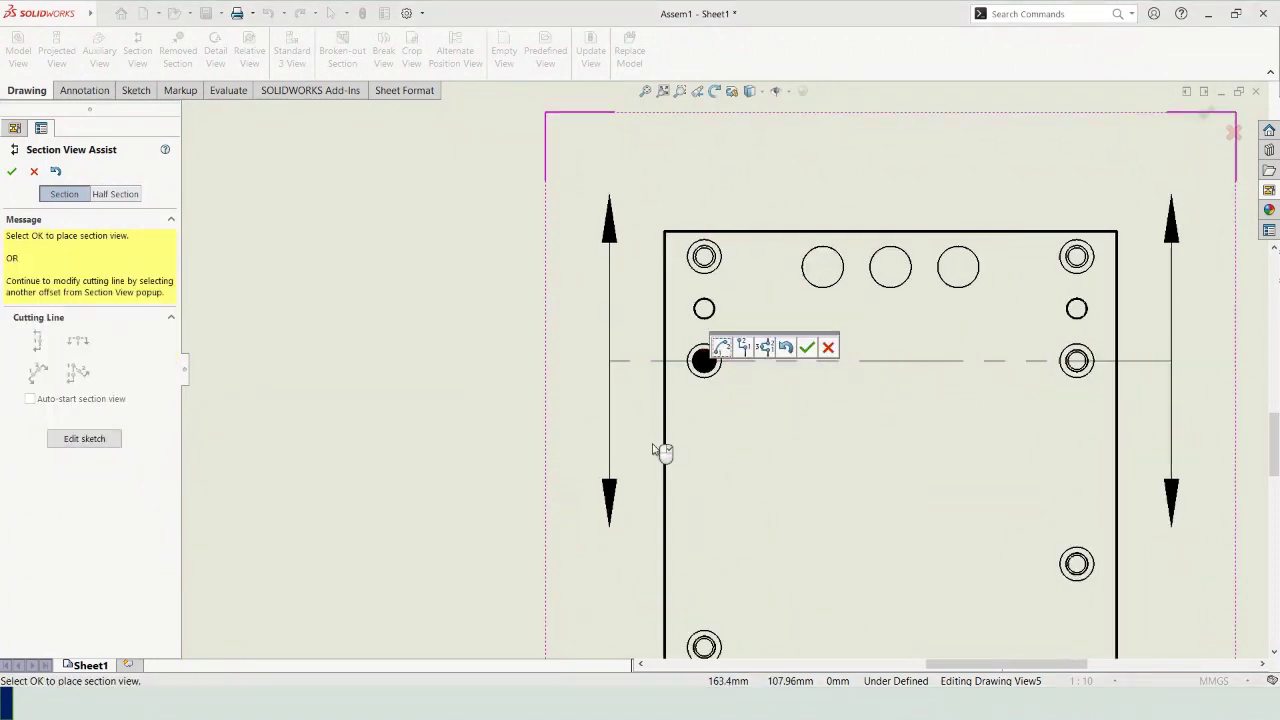
{"action": "scroll", "coordinate": [525, 441], "scroll_direction": "up", "scroll_amount": 3}
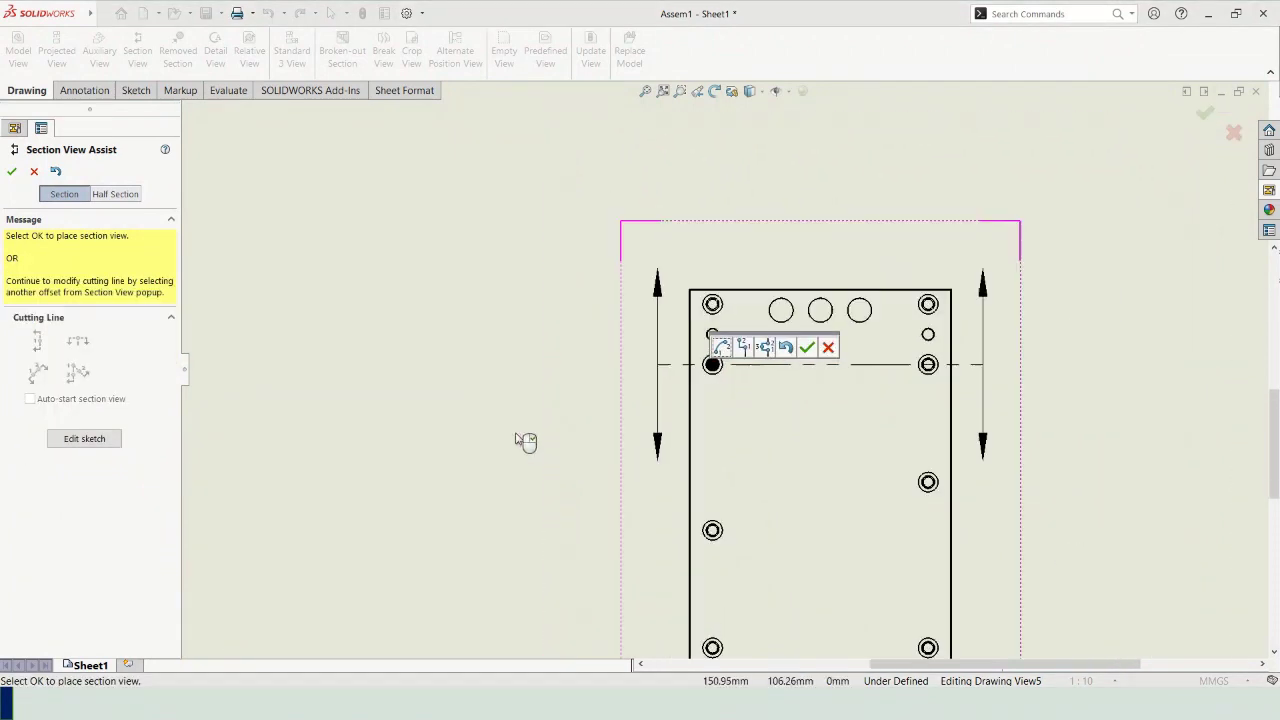
{"action": "left_click", "coordinate": [807, 347]}
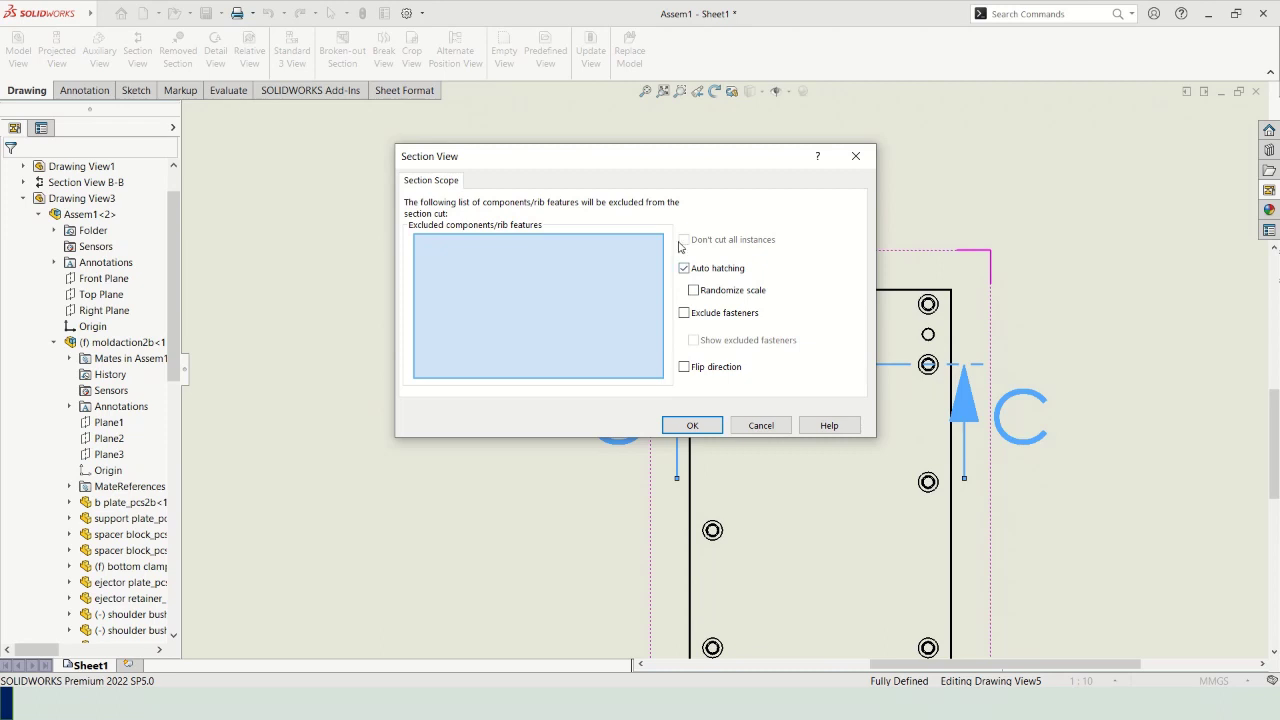
Step: Try flipping the viewing direction of the C-C cutting line, and restore its original direction
{"action": "left_click_drag", "start_coordinate": [696, 170], "coordinate": [435, 218]}
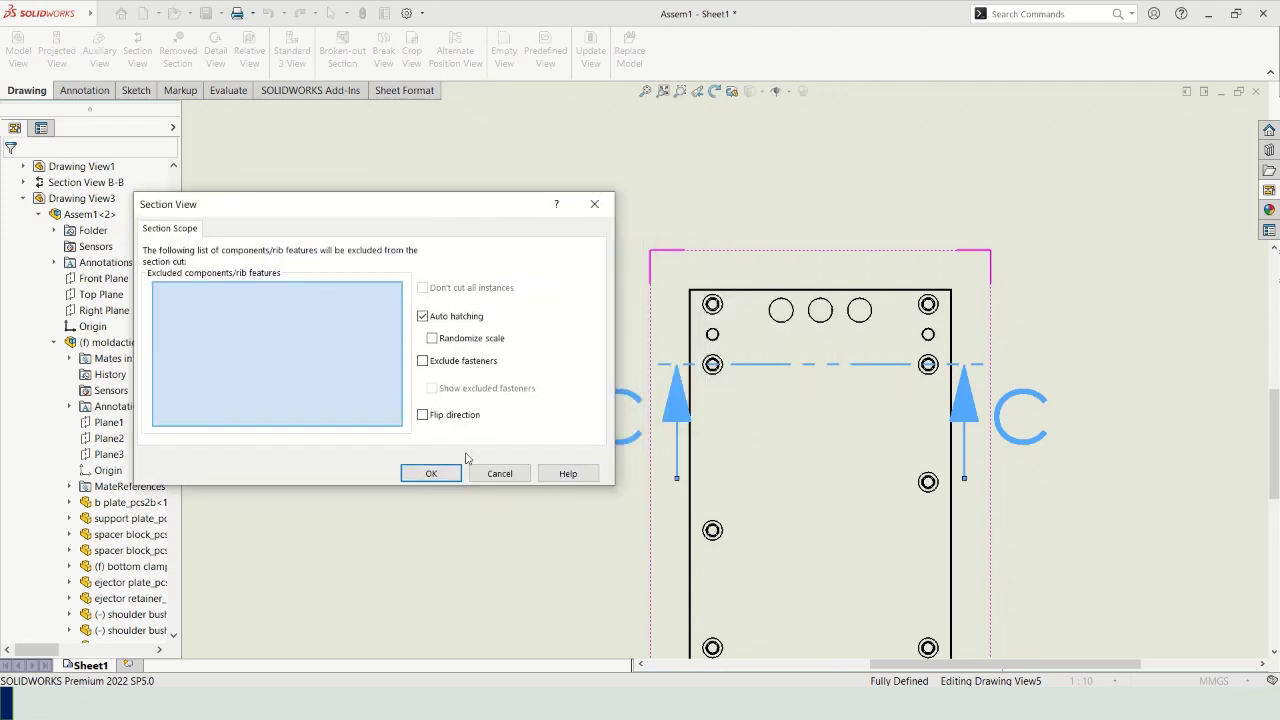
{"action": "left_click", "coordinate": [423, 415]}
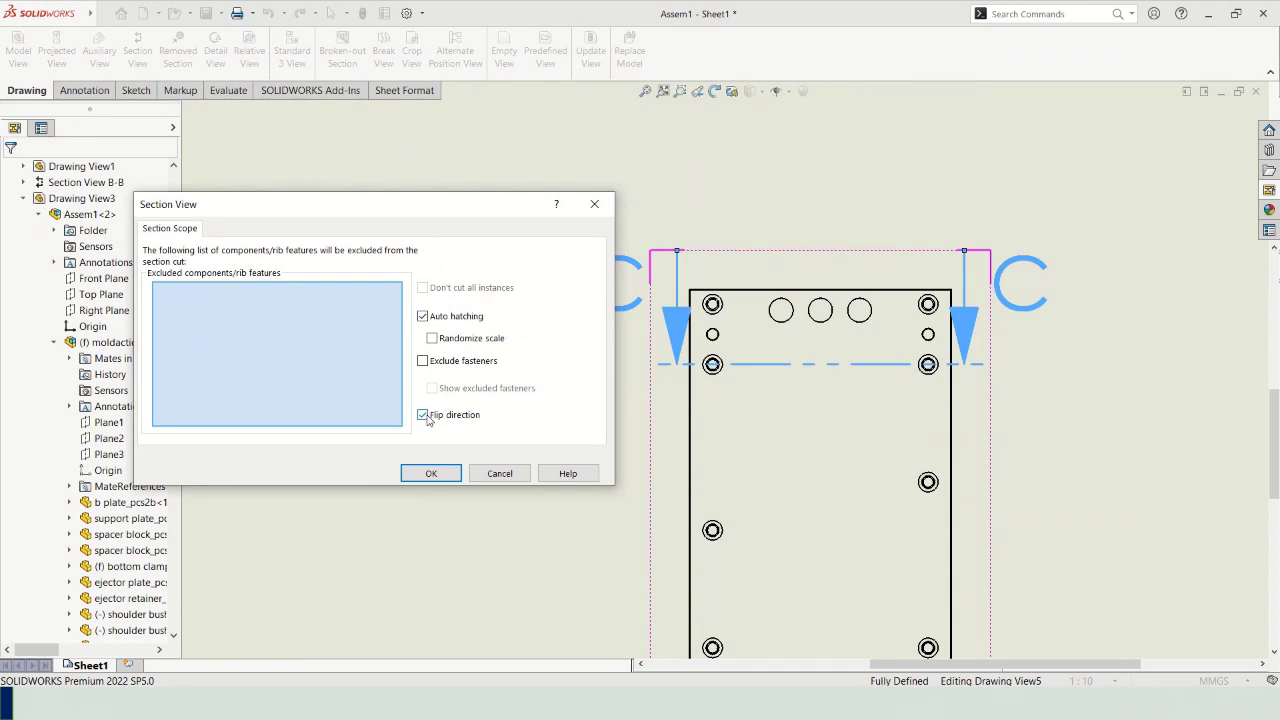
{"action": "left_click", "coordinate": [423, 415]}
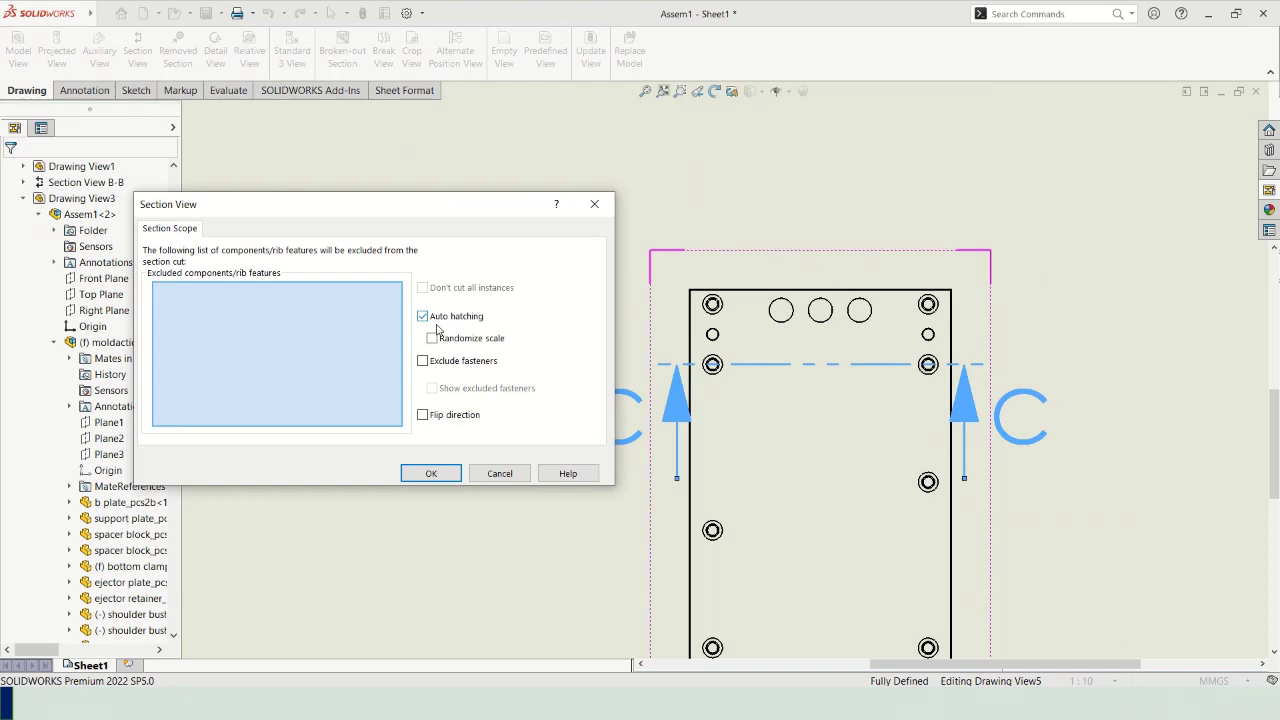
Step: Accept the section scope with auto hatching and place section view C-C directly below the projected view
{"action": "left_click", "coordinate": [429, 474]}
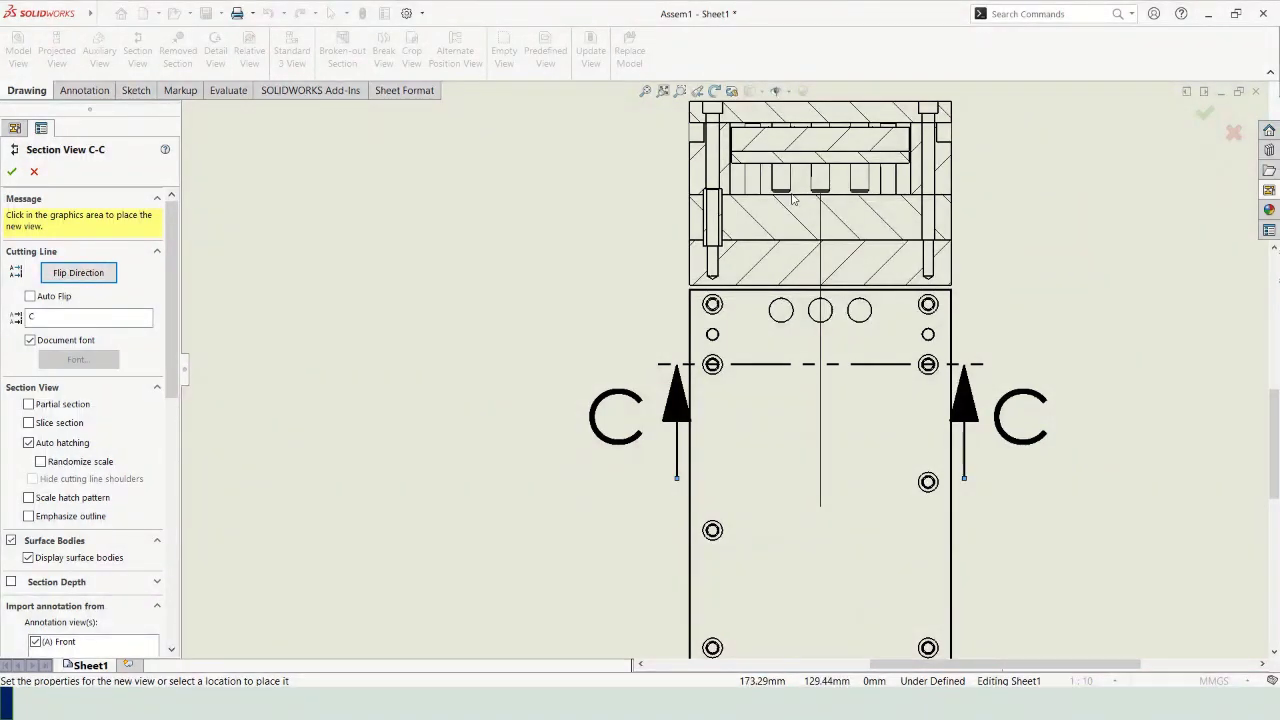
{"action": "scroll", "coordinate": [793, 200], "scroll_direction": "up", "scroll_amount": 5}
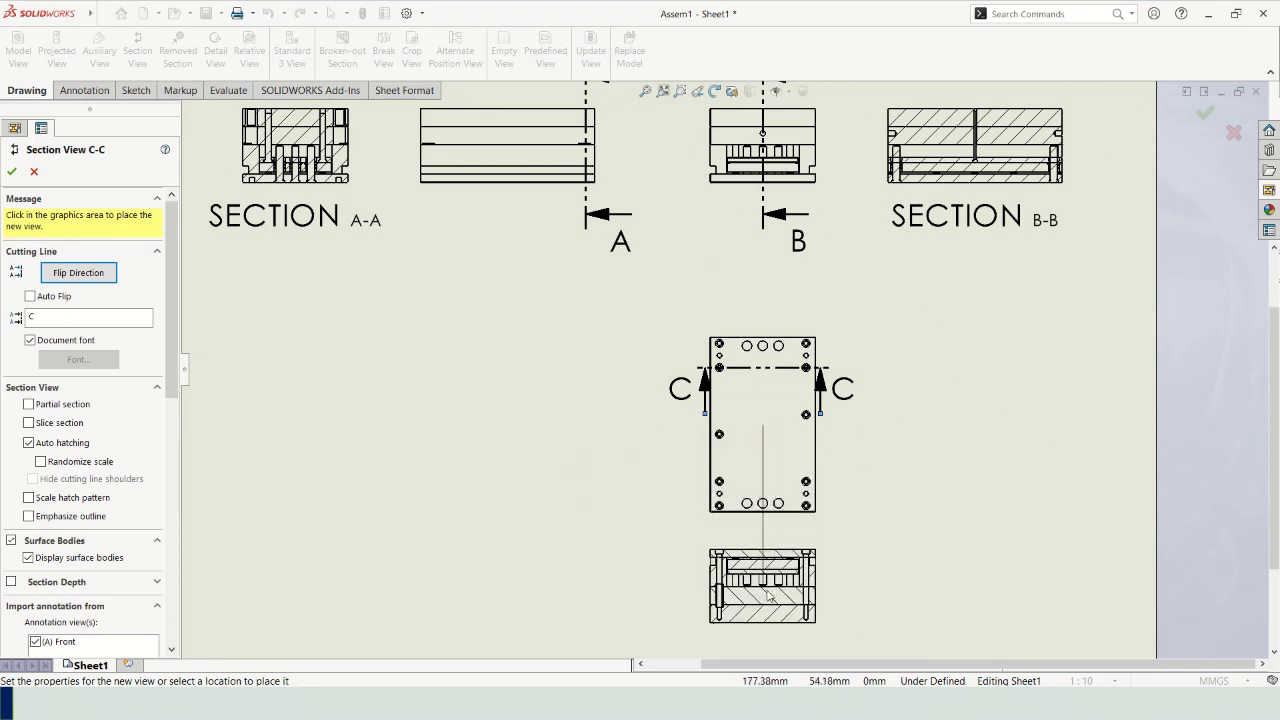
{"action": "left_click", "coordinate": [766, 603]}
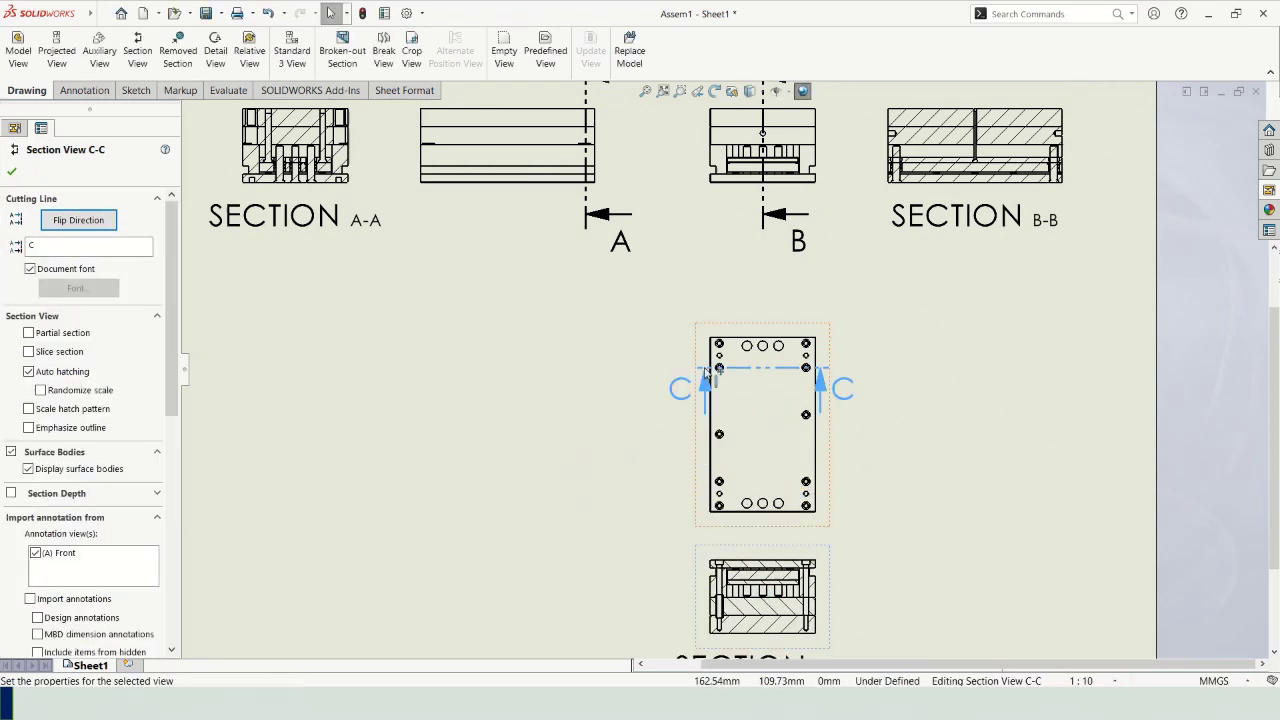
{"action": "scroll", "coordinate": [735, 470], "scroll_direction": "up", "scroll_amount": 3}
{"action": "scroll", "coordinate": [748, 425], "scroll_direction": "up", "scroll_amount": 1}
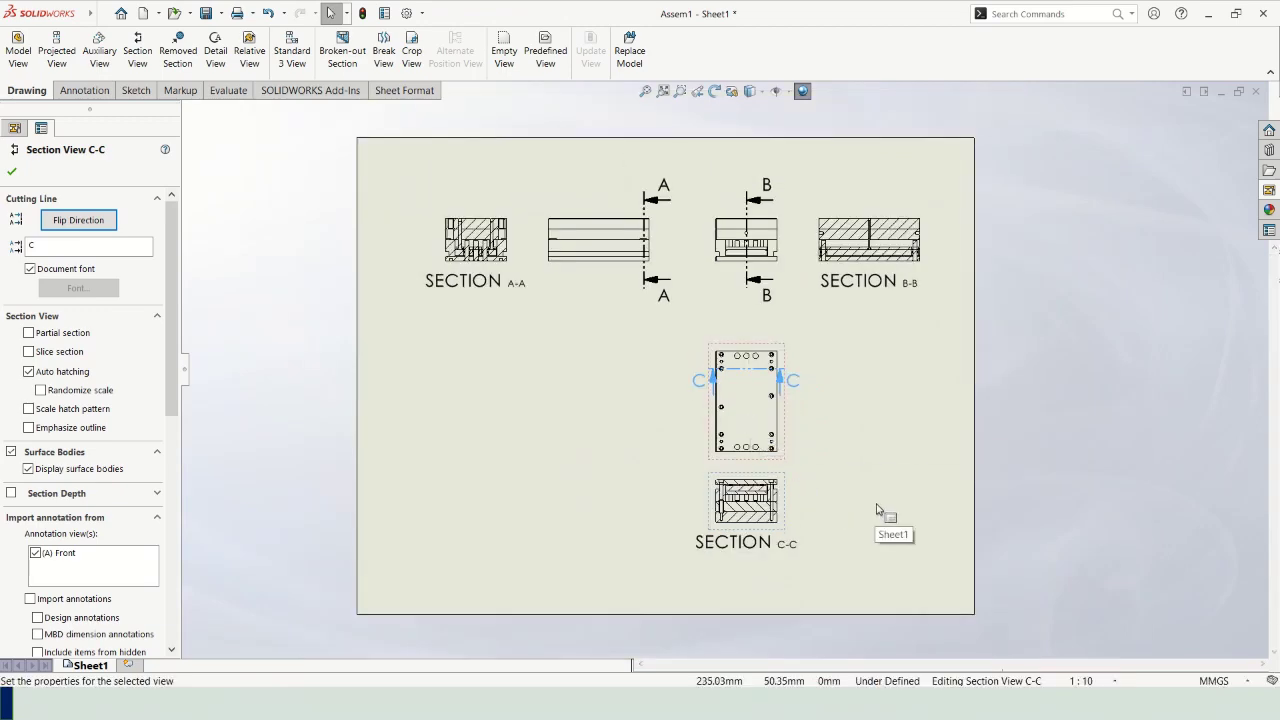
{"action": "left_click", "coordinate": [883, 512]}
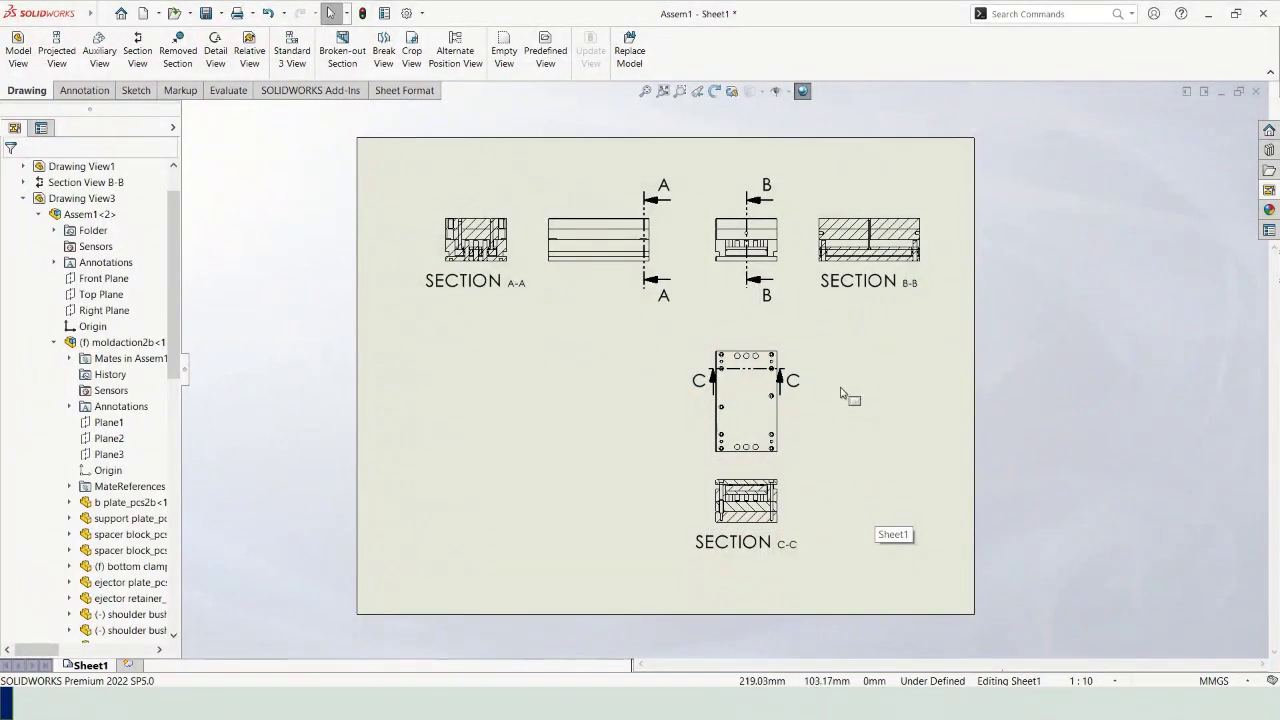
Step: Extend the right arrow of the C-C cutting line slightly downward, deselect it and fit the whole sheet
{"action": "scroll", "coordinate": [832, 393], "scroll_direction": "down", "scroll_amount": 1}
{"action": "scroll", "coordinate": [764, 402], "scroll_direction": "down", "scroll_amount": 2}
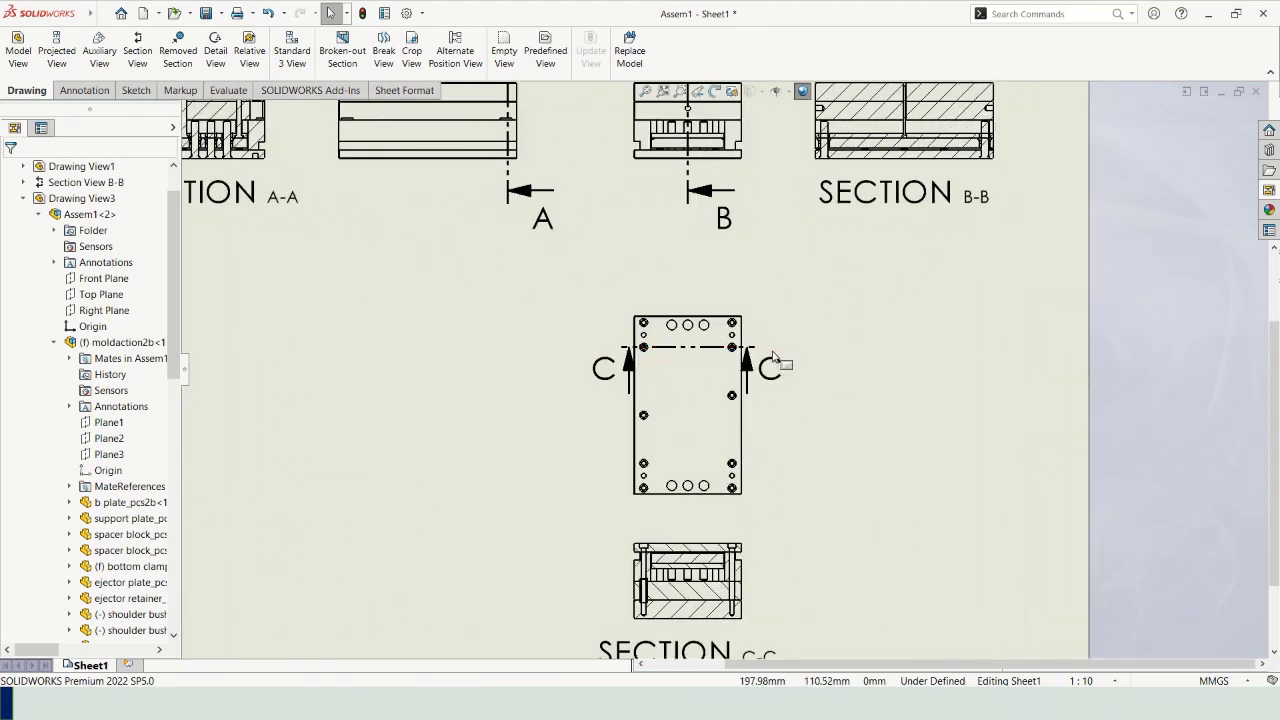
{"action": "left_click", "coordinate": [746, 392]}
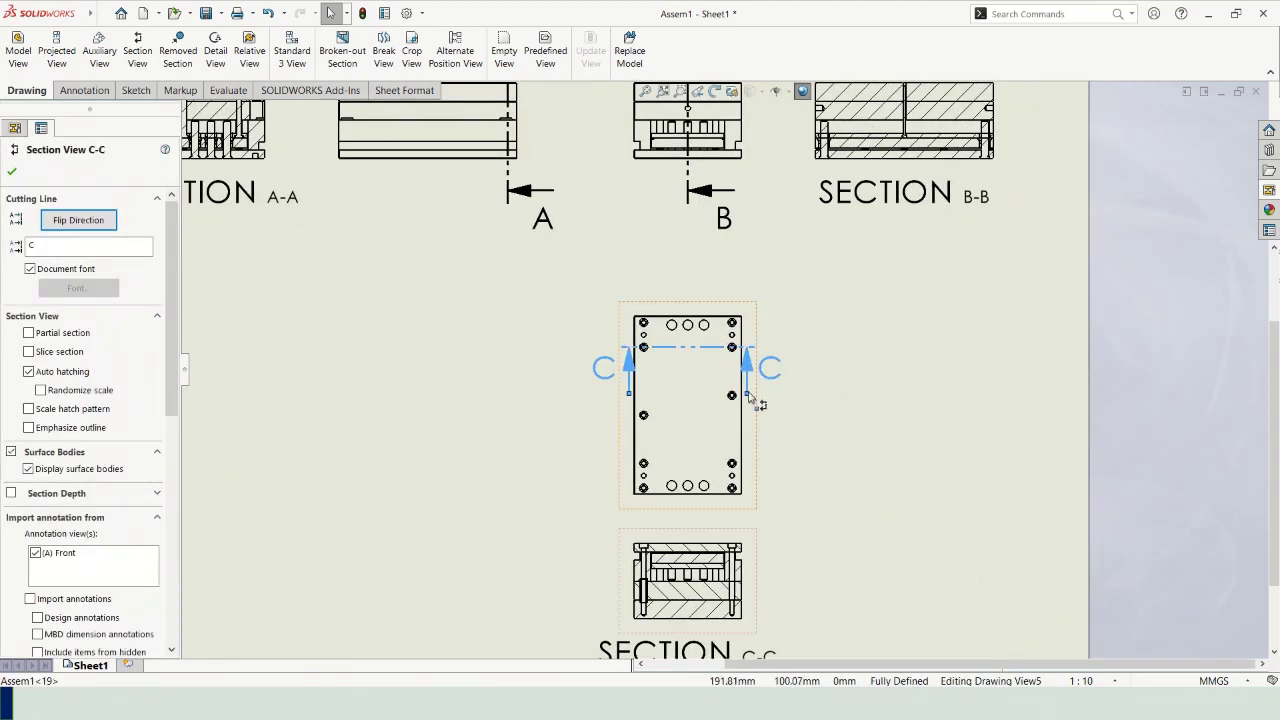
{"action": "left_click_drag", "start_coordinate": [761, 387], "coordinate": [761, 400]}
{"action": "left_click", "coordinate": [762, 369]}
{"action": "key", "text": "Escape"}
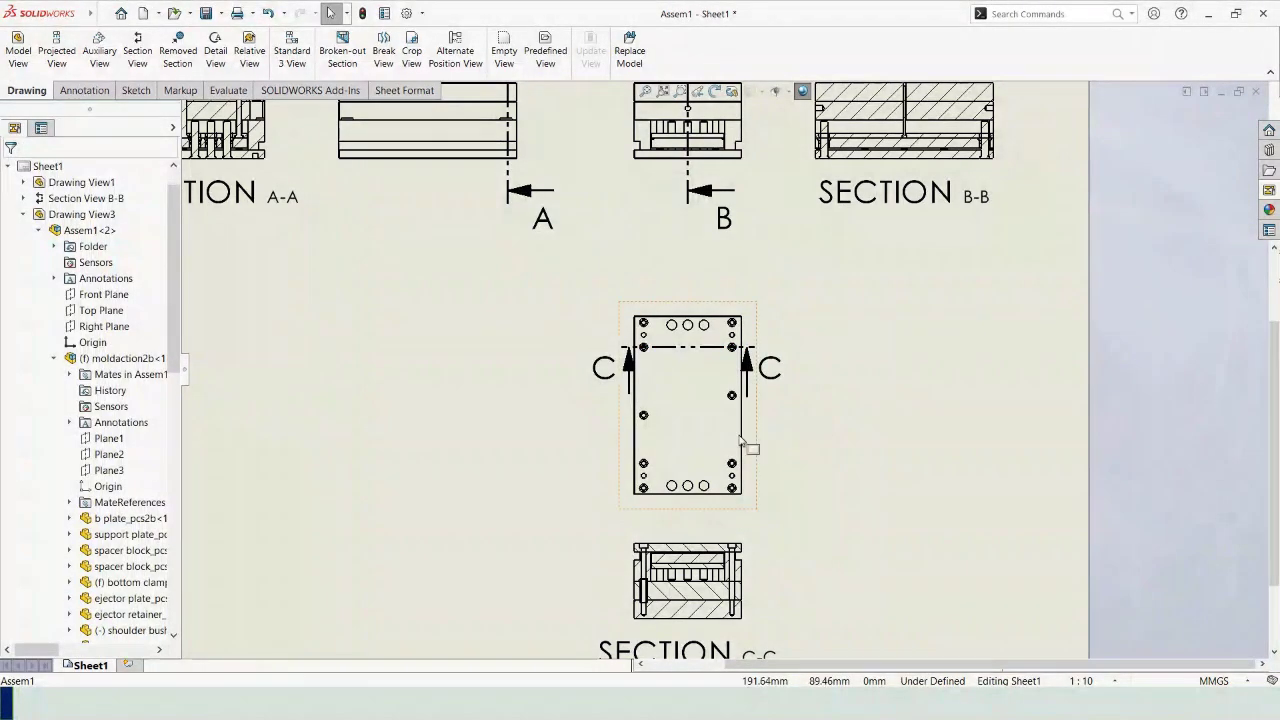
{"action": "key", "text": "f"}
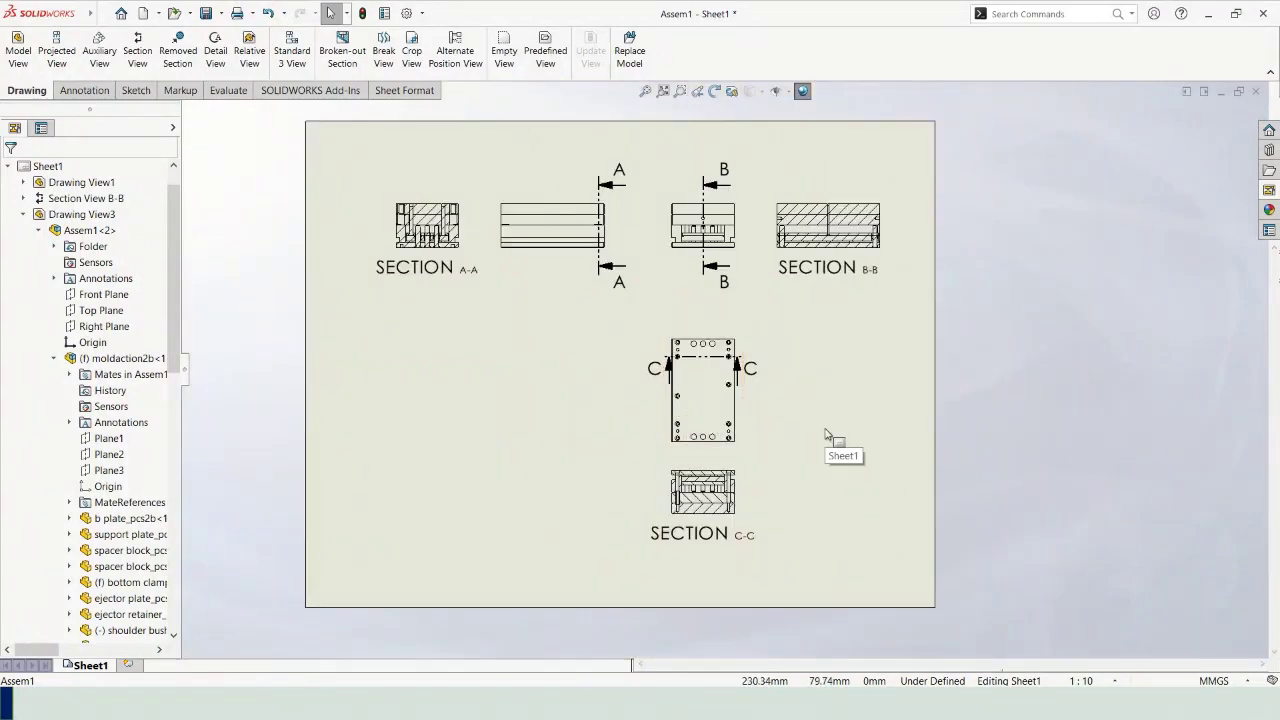
Step: Switch to the PowerPoint slide show, advance past the C-C view slides to the highlighted Detail View slide, and return to the SOLIDWORKS drawing
{"action": "key", "text": "alt+Tab"}
{"action": "key", "text": "Right"}
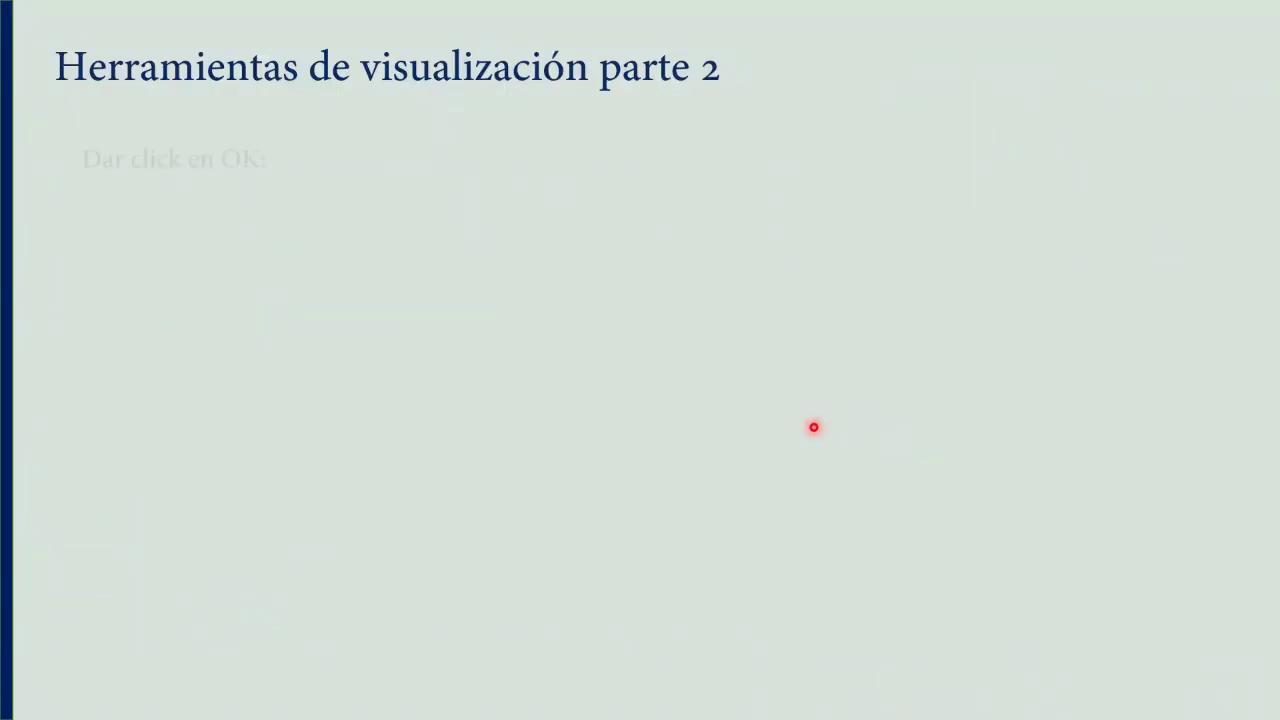
{"action": "key", "text": "Right"}
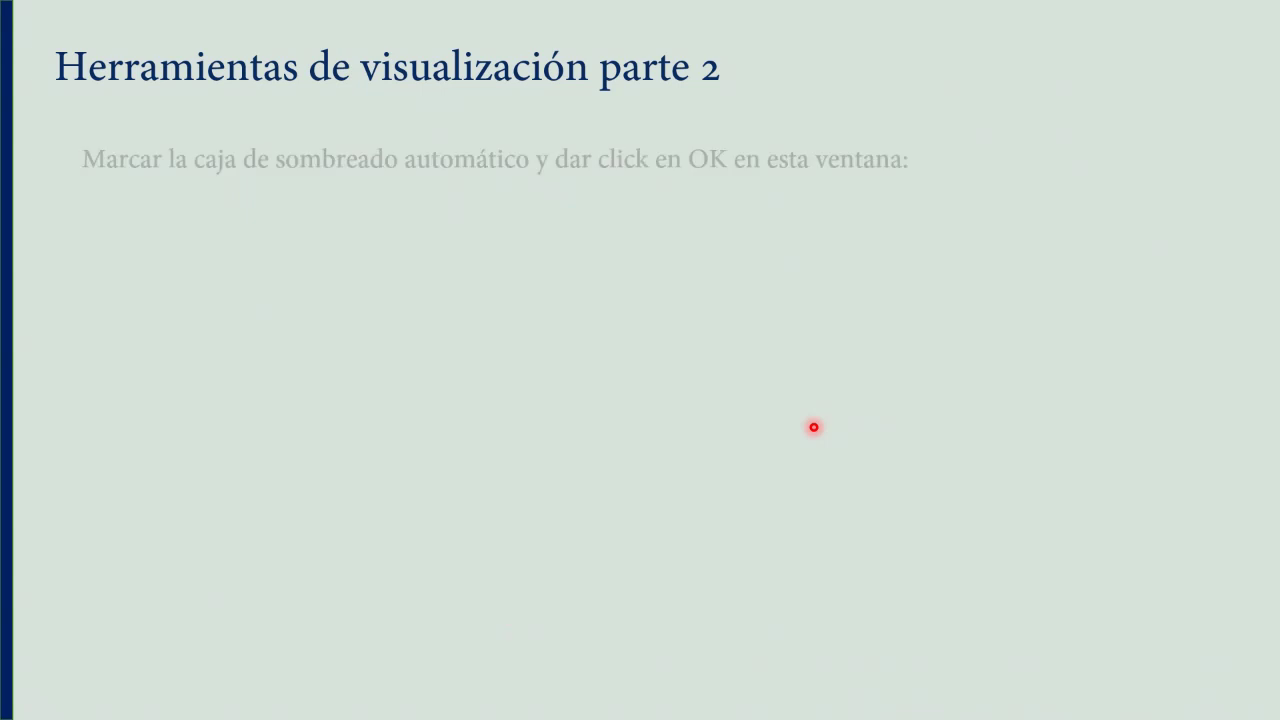
{"action": "key", "text": "Right"}
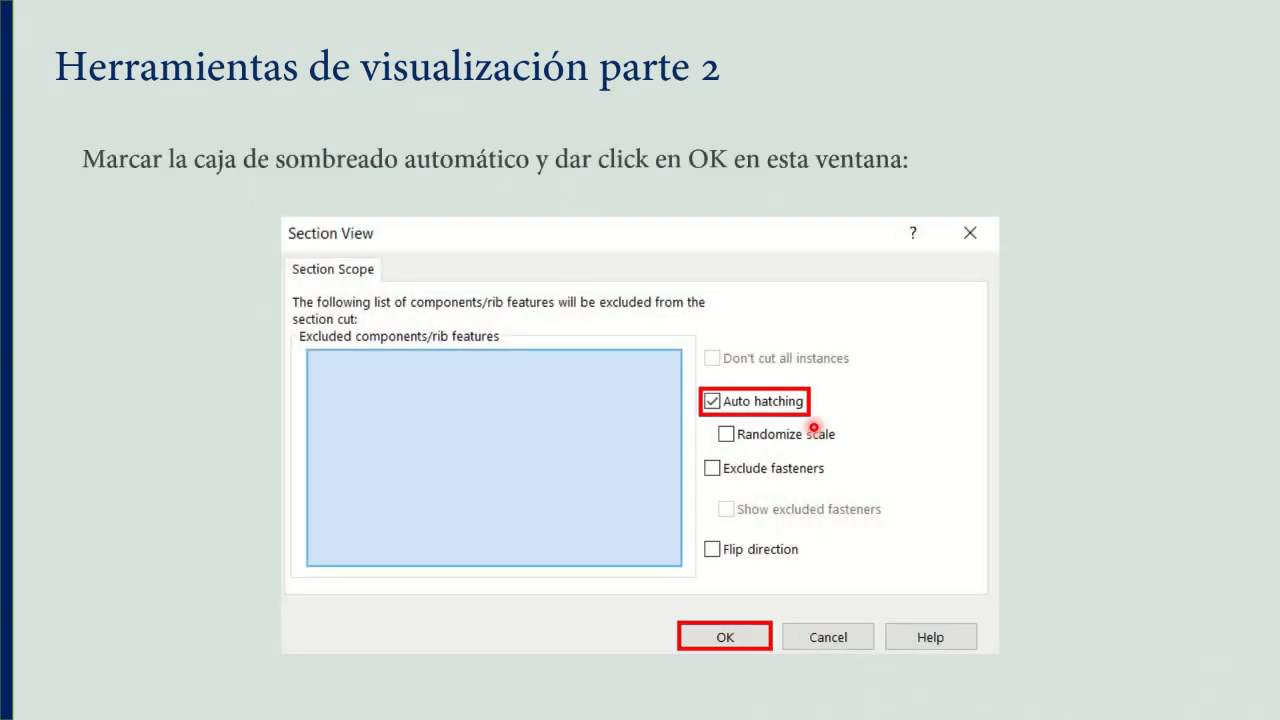
{"action": "key", "text": "Right"}
{"action": "key", "text": "Right"}
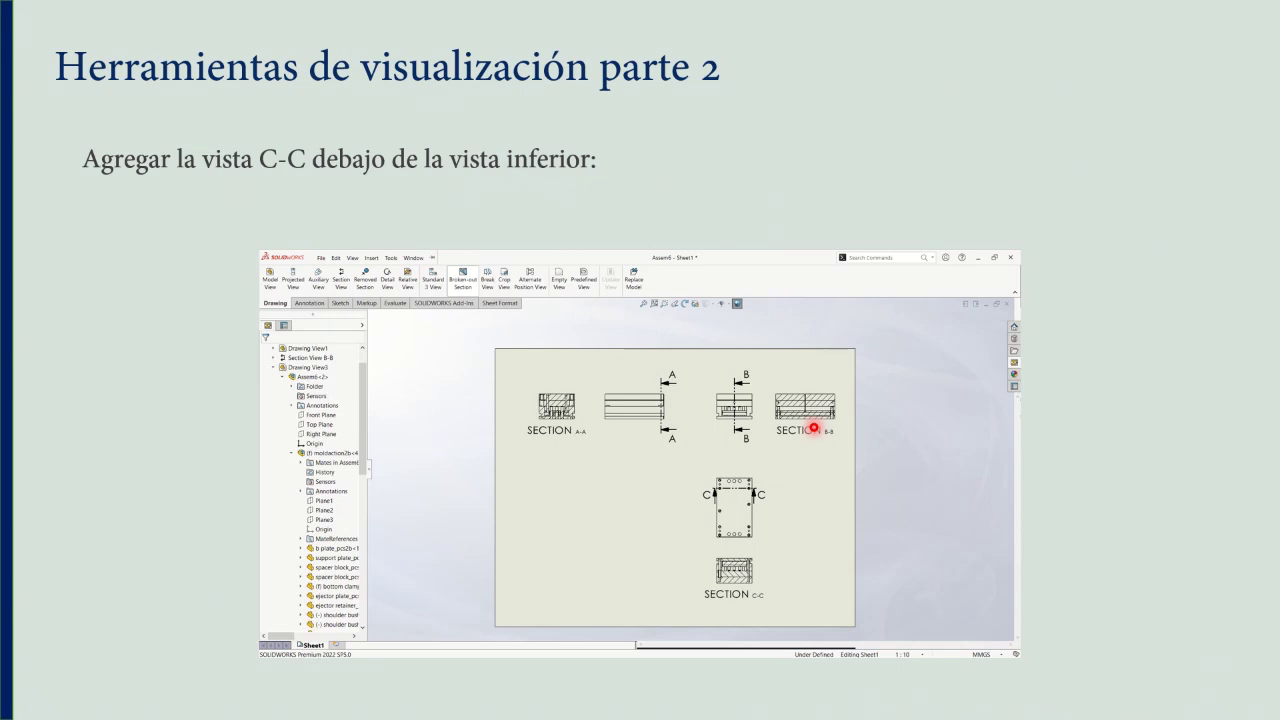
{"action": "key", "text": "Right"}
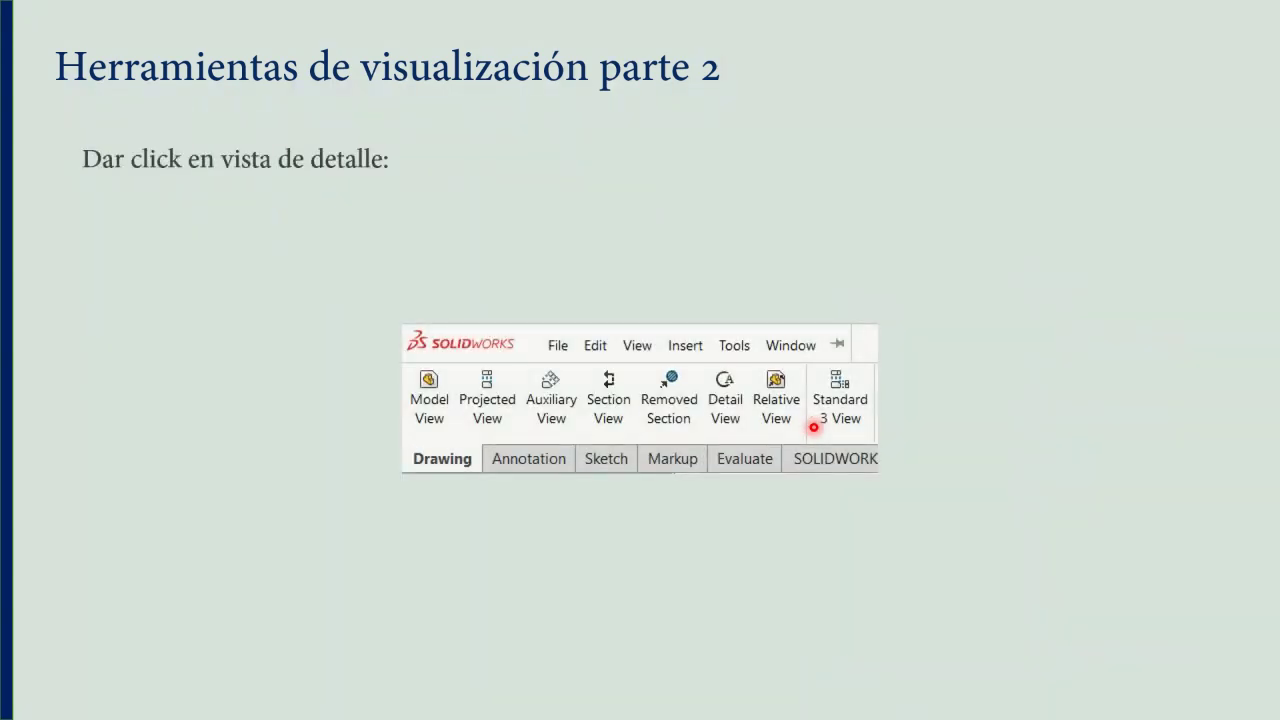
{"action": "key", "text": "Right"}
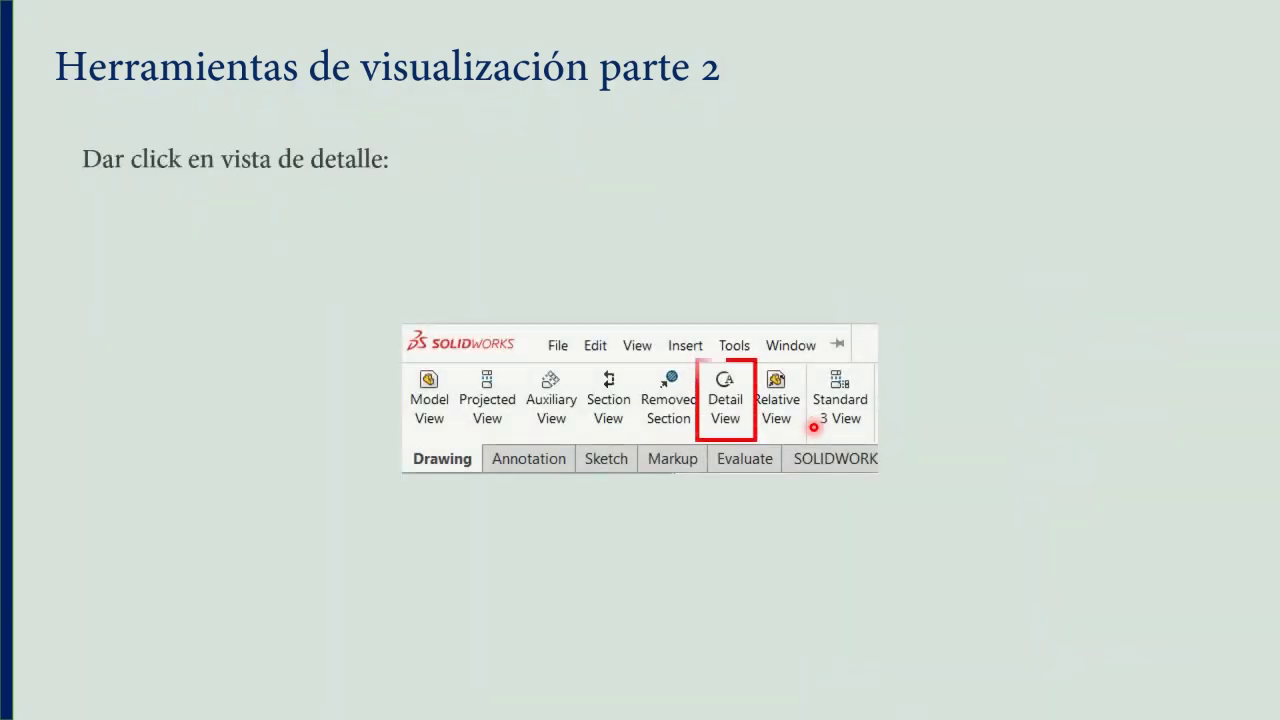
{"action": "key", "text": "alt+Tab"}
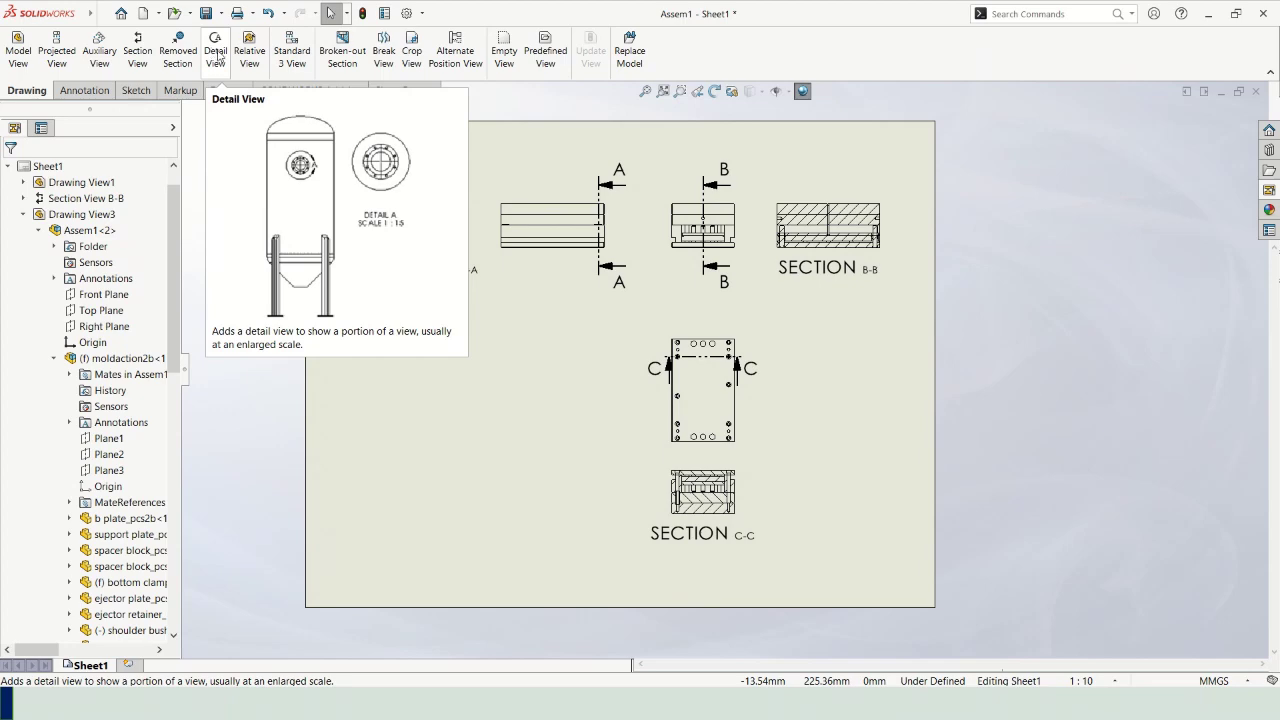
Step: Start a Detail View and sketch a circle of about 43.7 mm radius centred on the leftmost of the three pins in Section A-A
{"action": "left_click", "coordinate": [216, 50]}
{"action": "scroll", "coordinate": [435, 237], "scroll_direction": "up", "scroll_amount": 2}
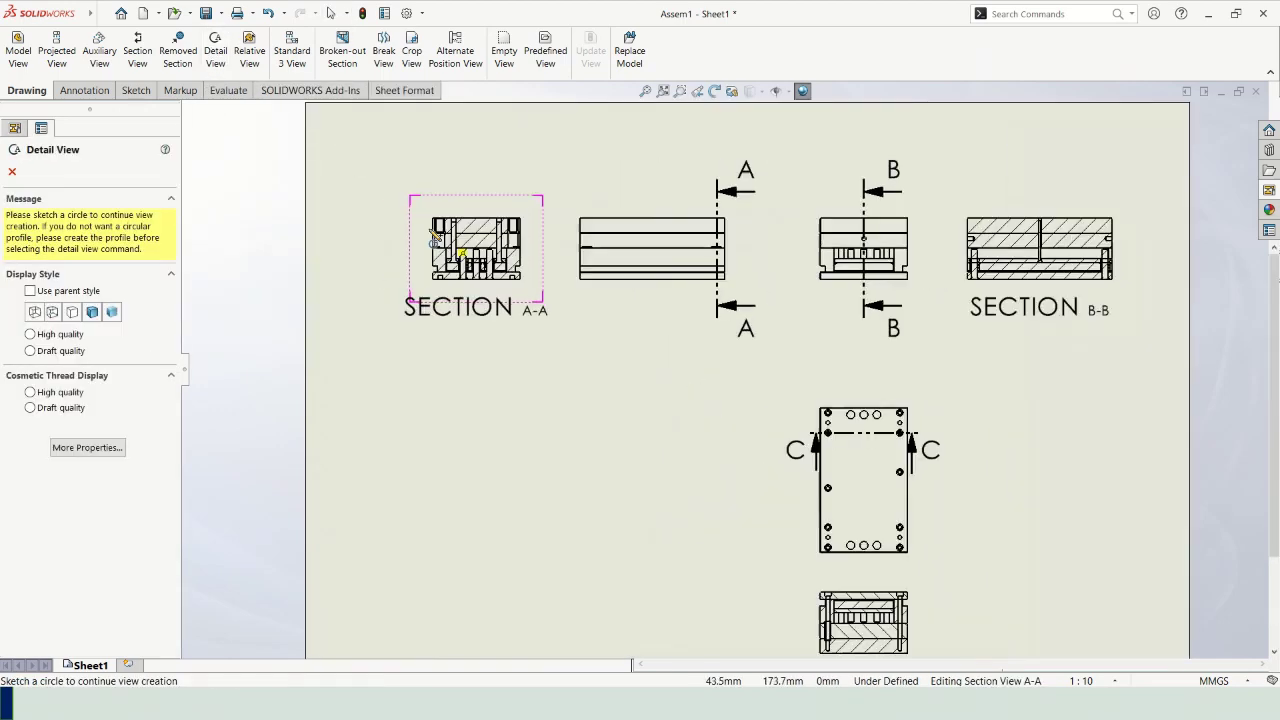
{"action": "scroll", "coordinate": [440, 242], "scroll_direction": "up", "scroll_amount": 2}
{"action": "scroll", "coordinate": [590, 320], "scroll_direction": "up", "scroll_amount": 2}
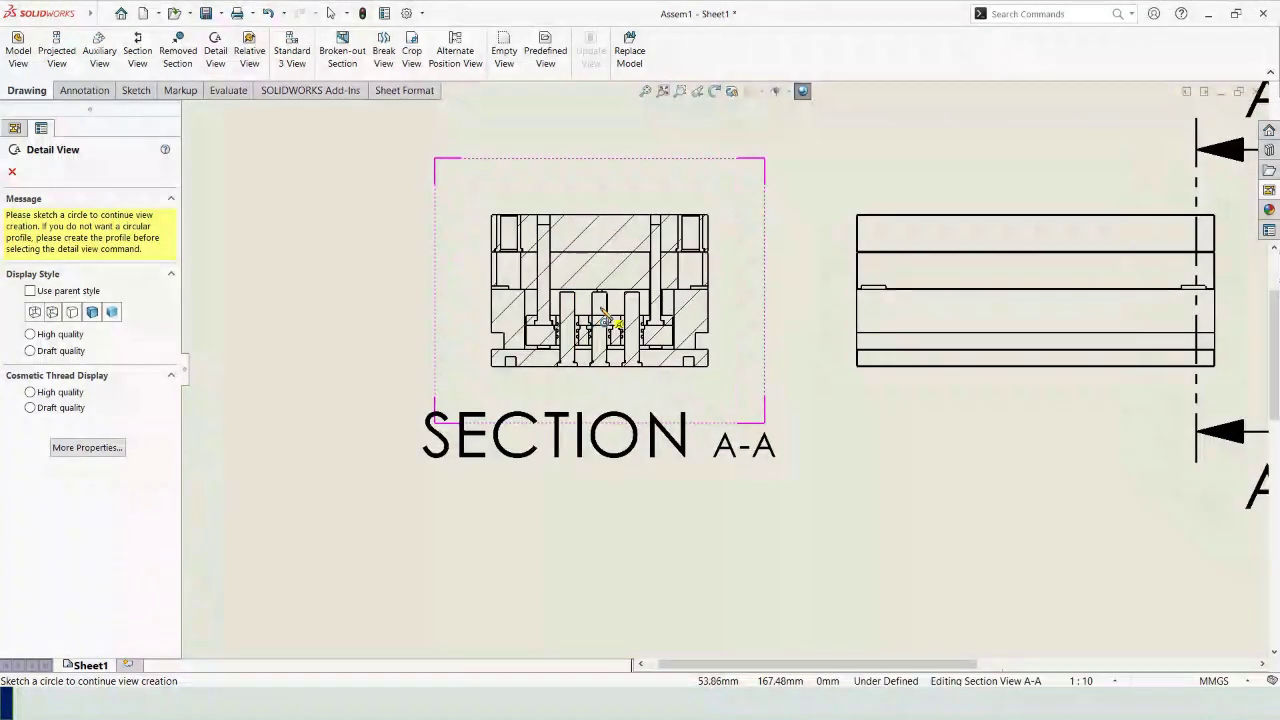
{"action": "scroll", "coordinate": [603, 314], "scroll_direction": "up", "scroll_amount": 4}
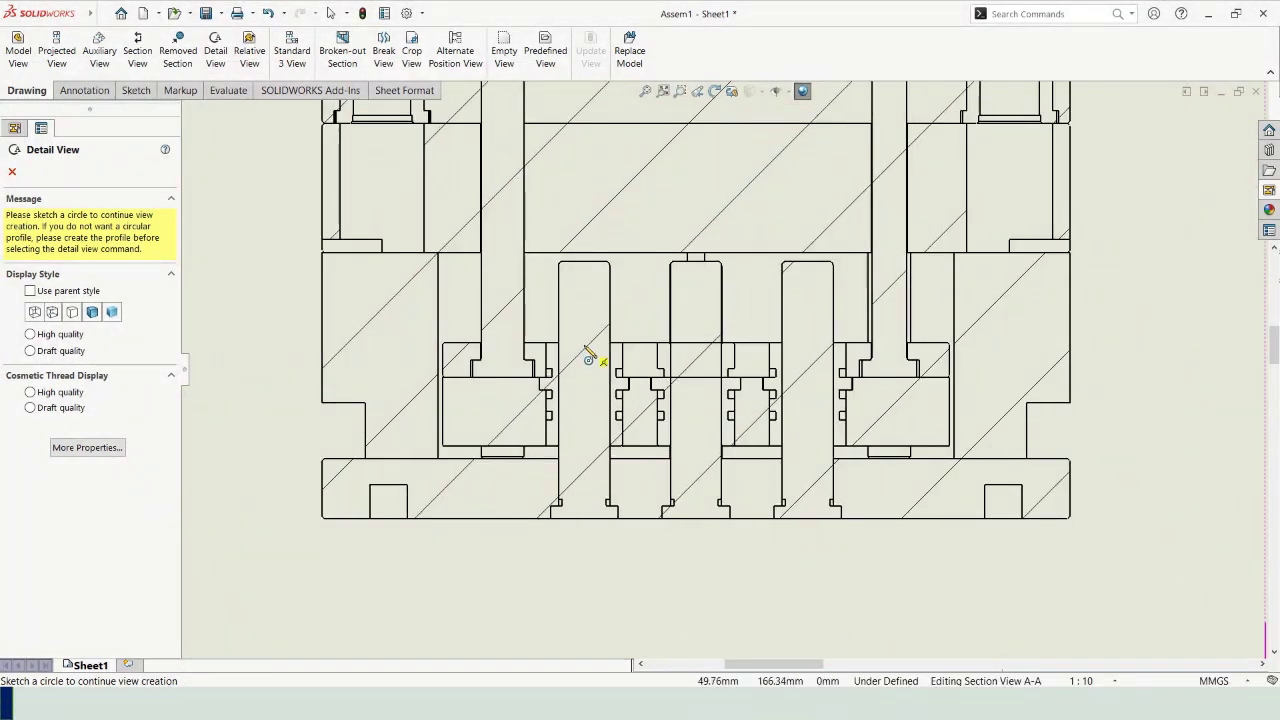
{"action": "left_click", "coordinate": [585, 345]}
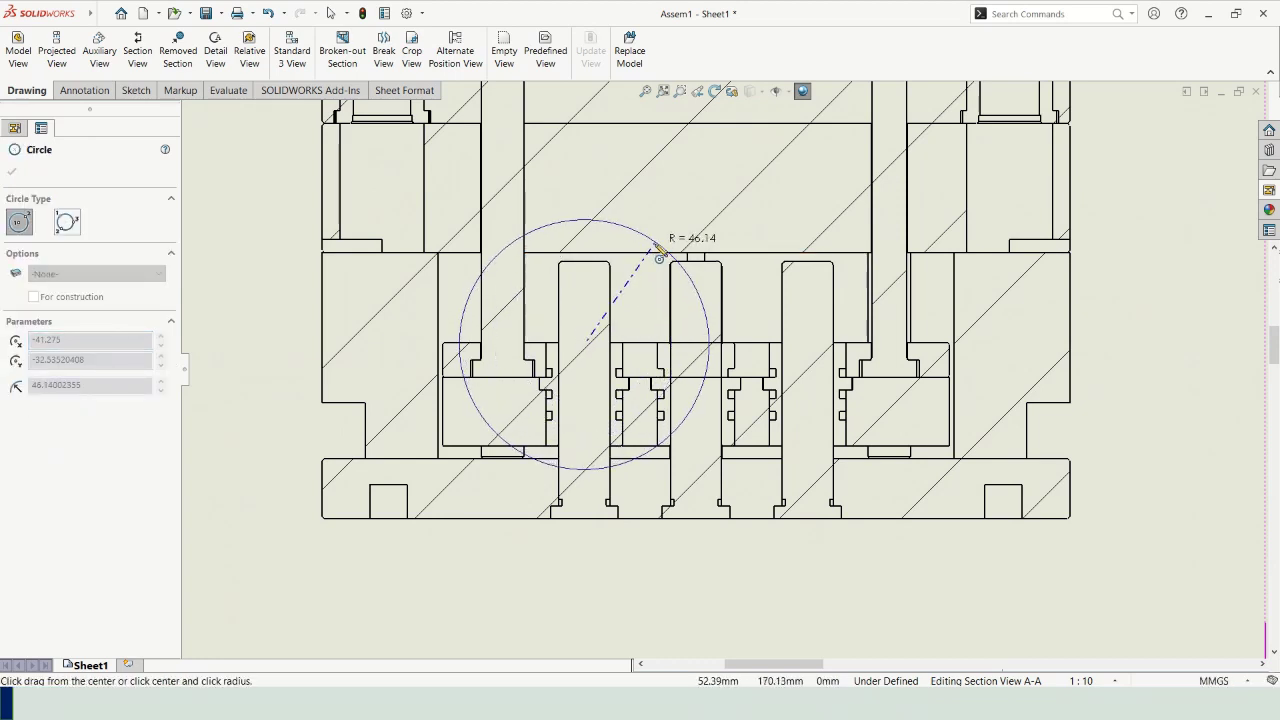
{"action": "scroll", "coordinate": [647, 258], "scroll_direction": "down", "scroll_amount": 1}
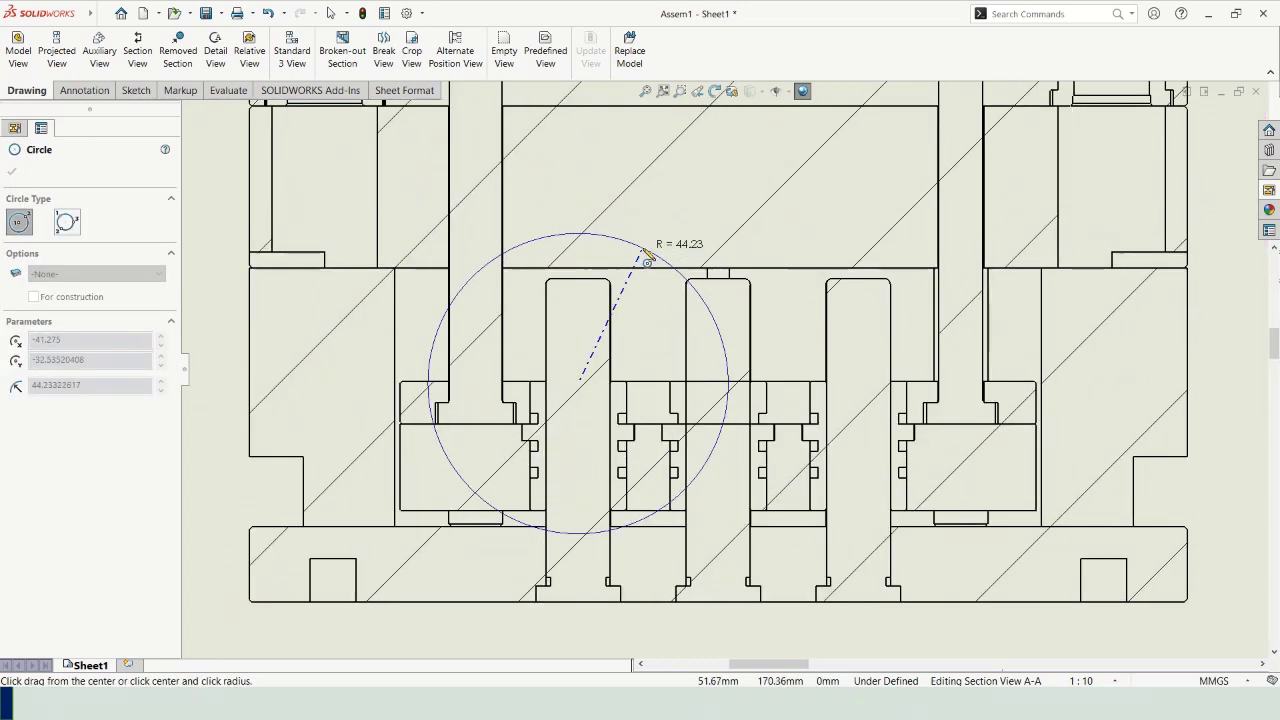
{"action": "left_click", "coordinate": [647, 258]}
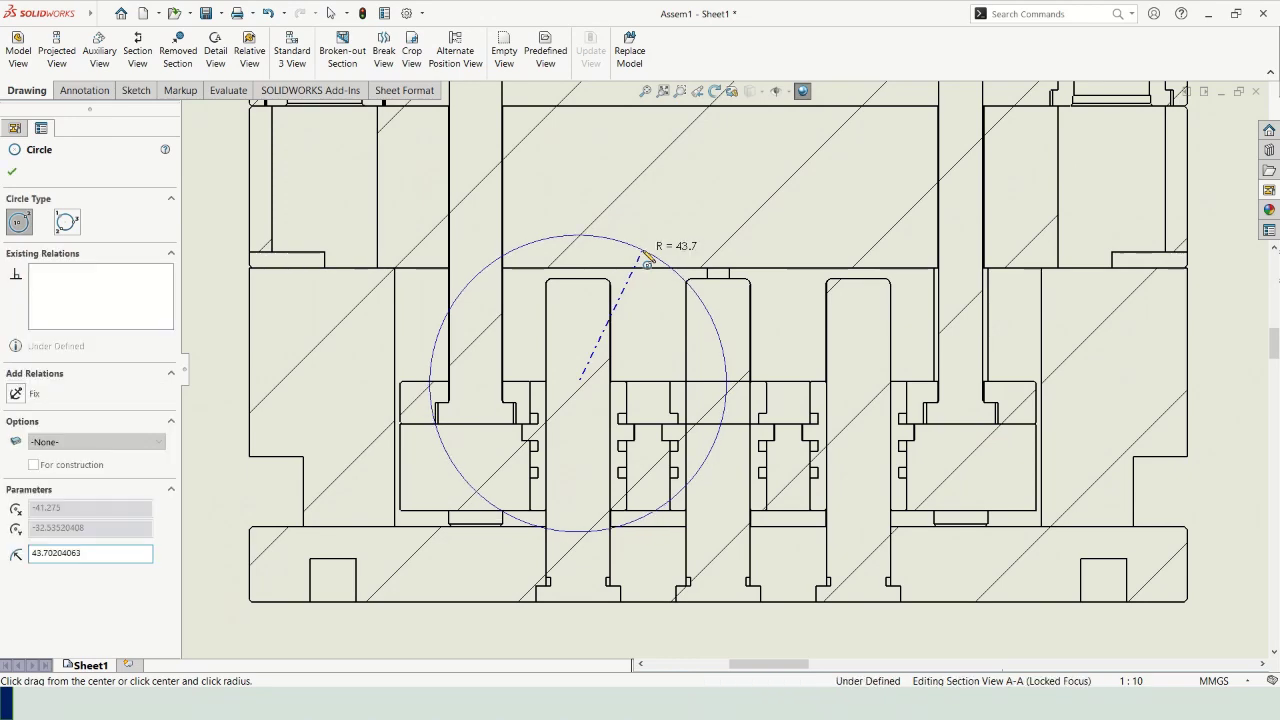
Step: Place the detail view directly below the Section A-A view
{"action": "scroll", "coordinate": [622, 255], "scroll_direction": "up", "scroll_amount": 6}
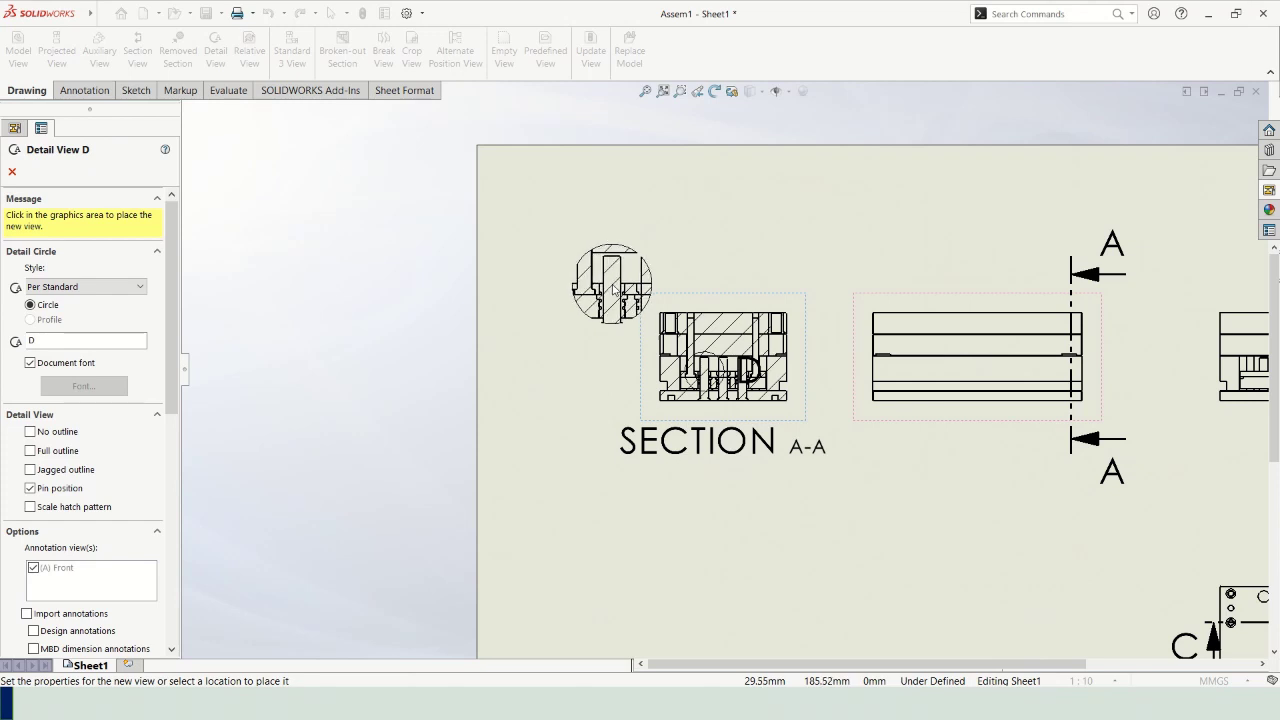
{"action": "scroll", "coordinate": [611, 284], "scroll_direction": "up", "scroll_amount": 2}
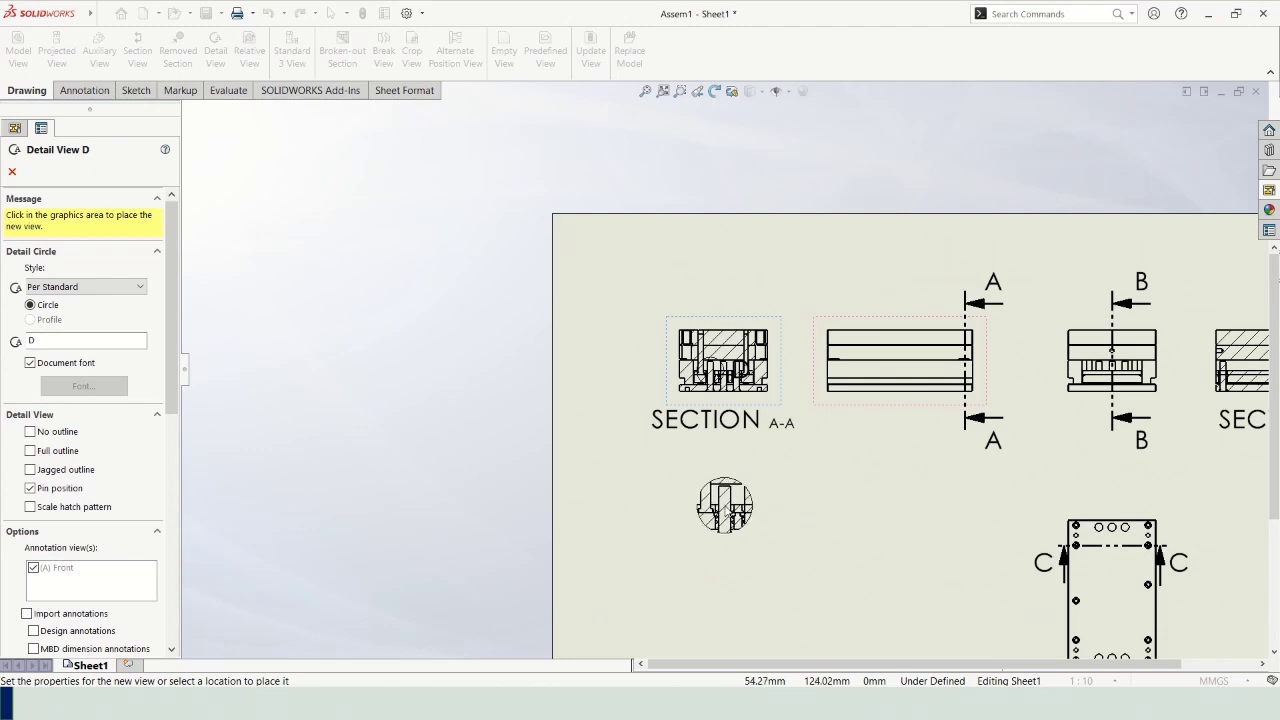
{"action": "left_click", "coordinate": [727, 505]}
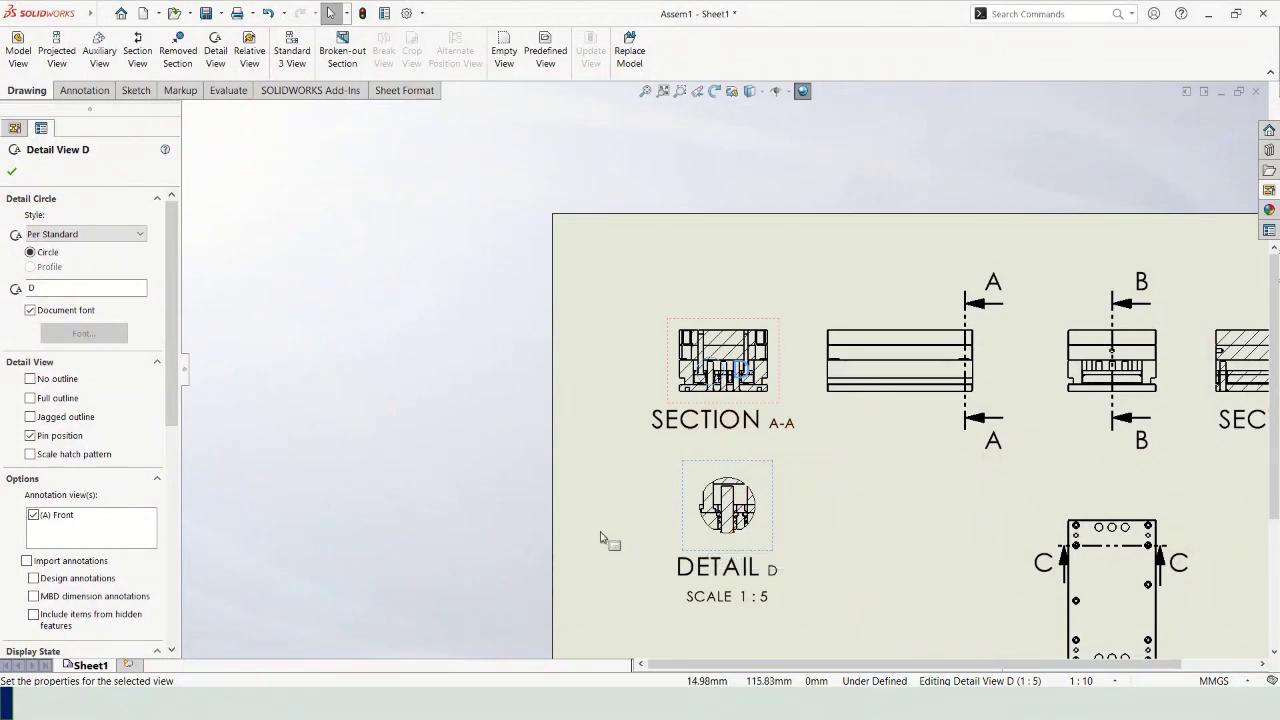
Step: Change the detail view's label to A and move the detail circle's letter to the left side of the Section A-A view
{"action": "double_click", "coordinate": [29, 288]}
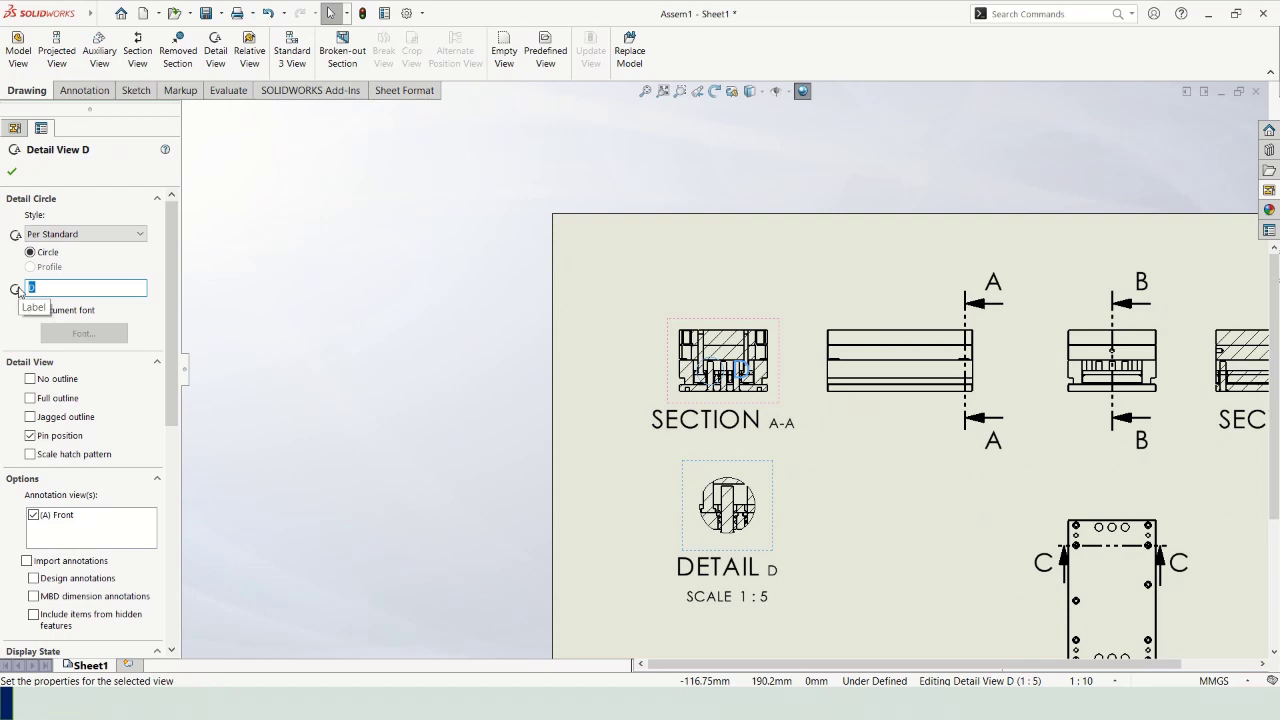
{"action": "type", "text": "A"}
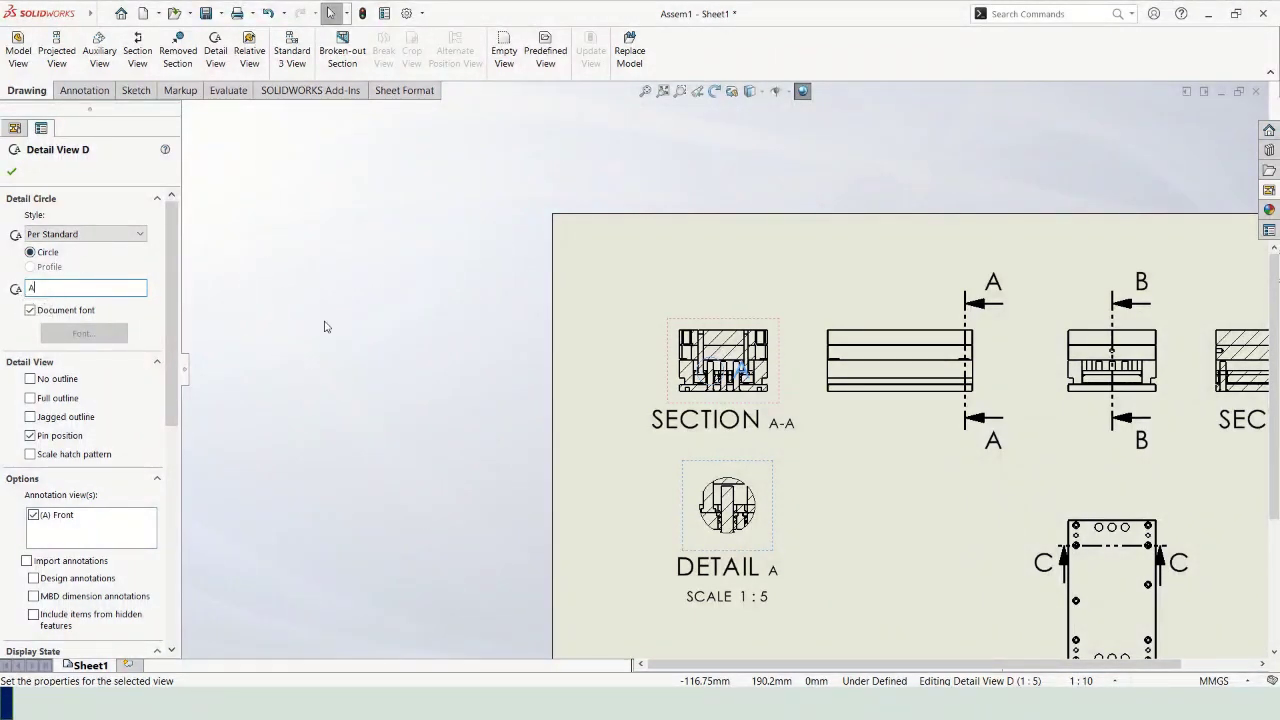
{"action": "key", "text": "Escape"}
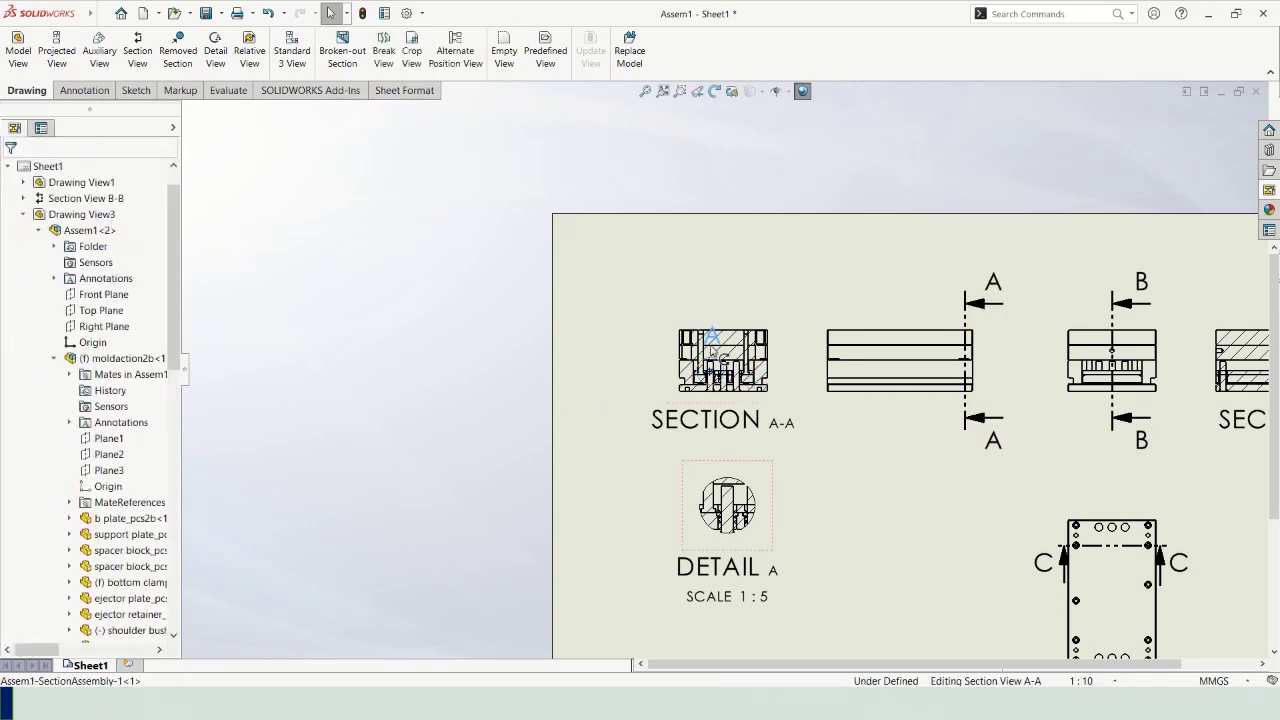
{"action": "left_click", "coordinate": [665, 364]}
{"action": "key", "text": "Escape"}
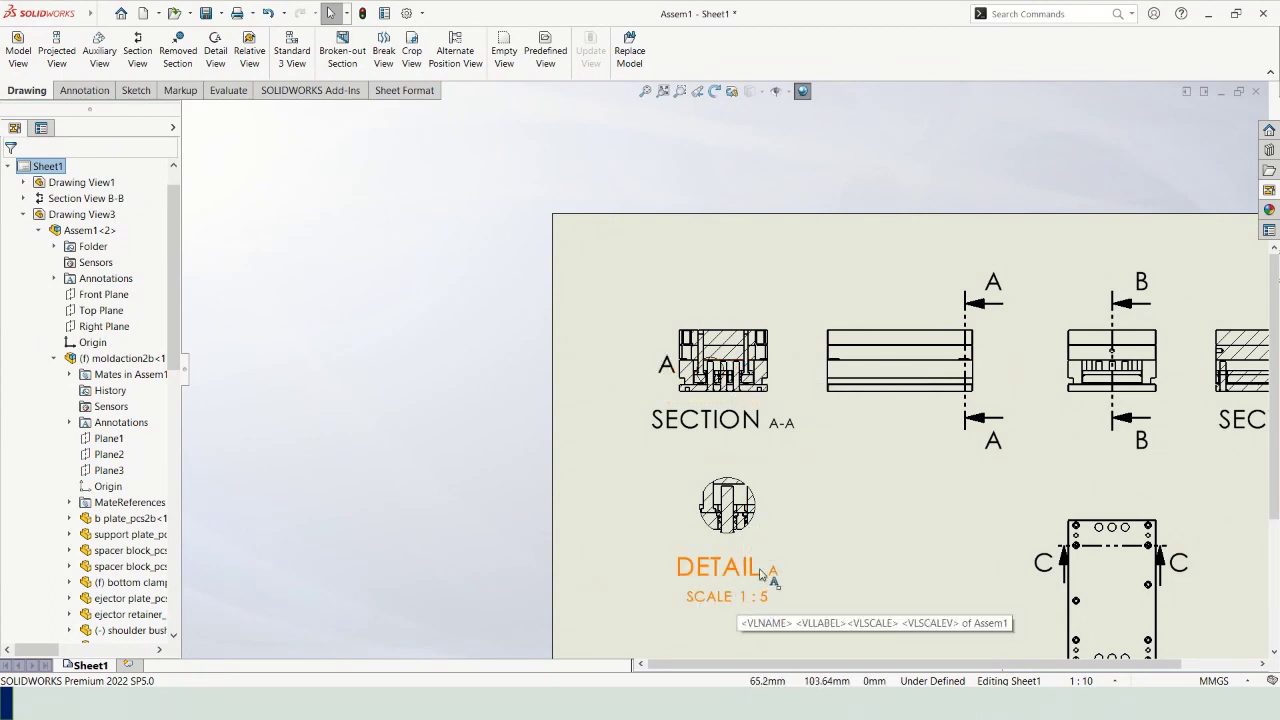
Step: Try custom scales of 1:1 and 1:2 on Detail A, restore 1:5, and close its properties
{"action": "left_click", "coordinate": [750, 495]}
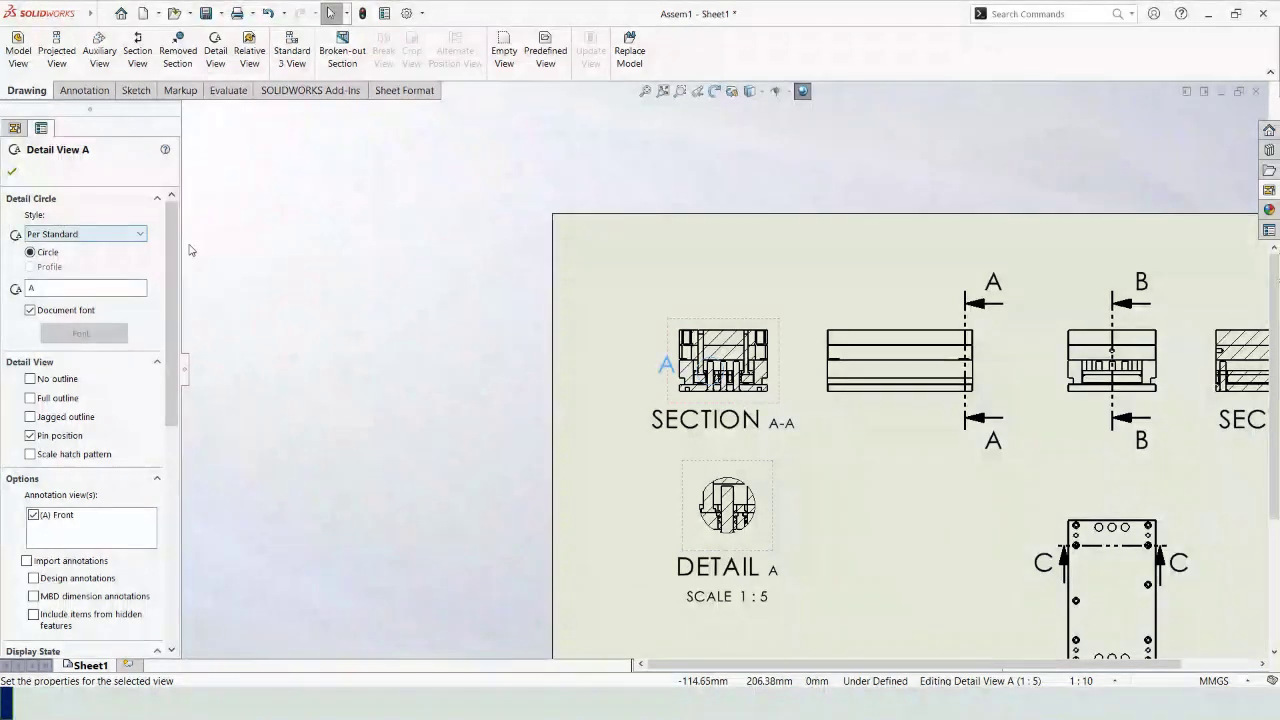
{"action": "left_click_drag", "start_coordinate": [175, 242], "coordinate": [177, 414]}
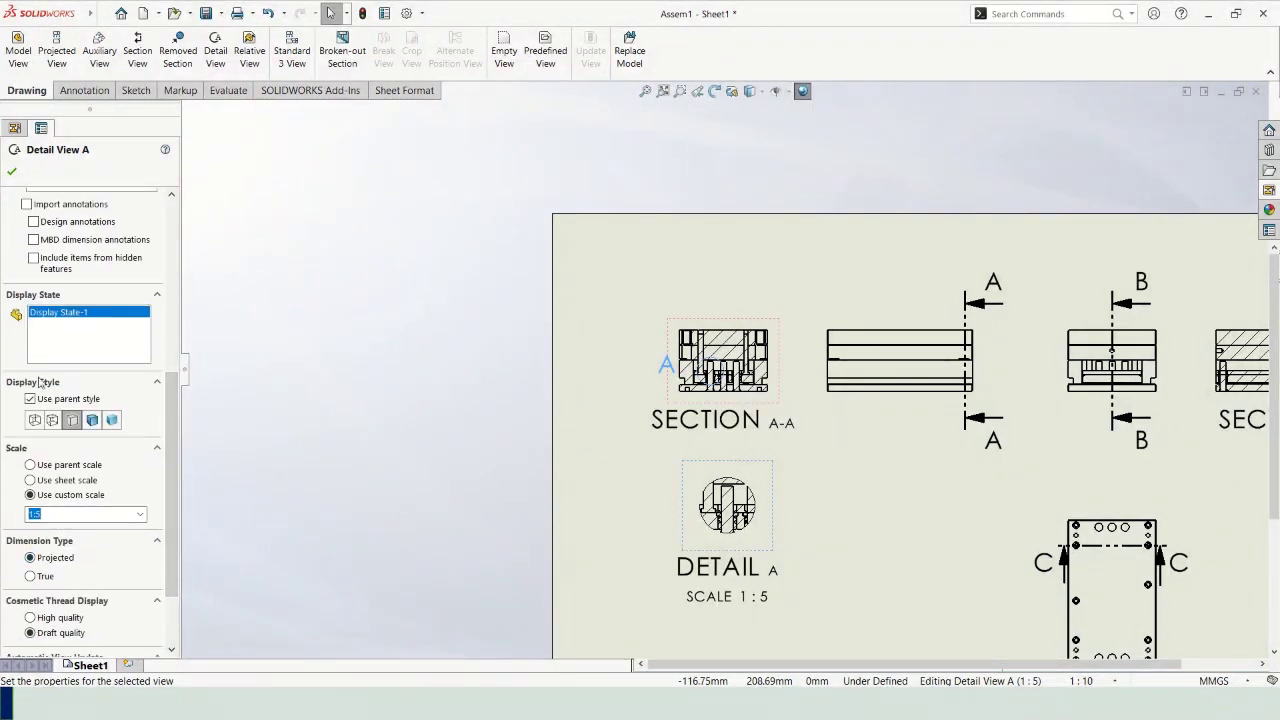
{"action": "type", "text": "1:1"}
{"action": "key", "text": "Return"}
{"action": "double_click", "coordinate": [92, 514]}
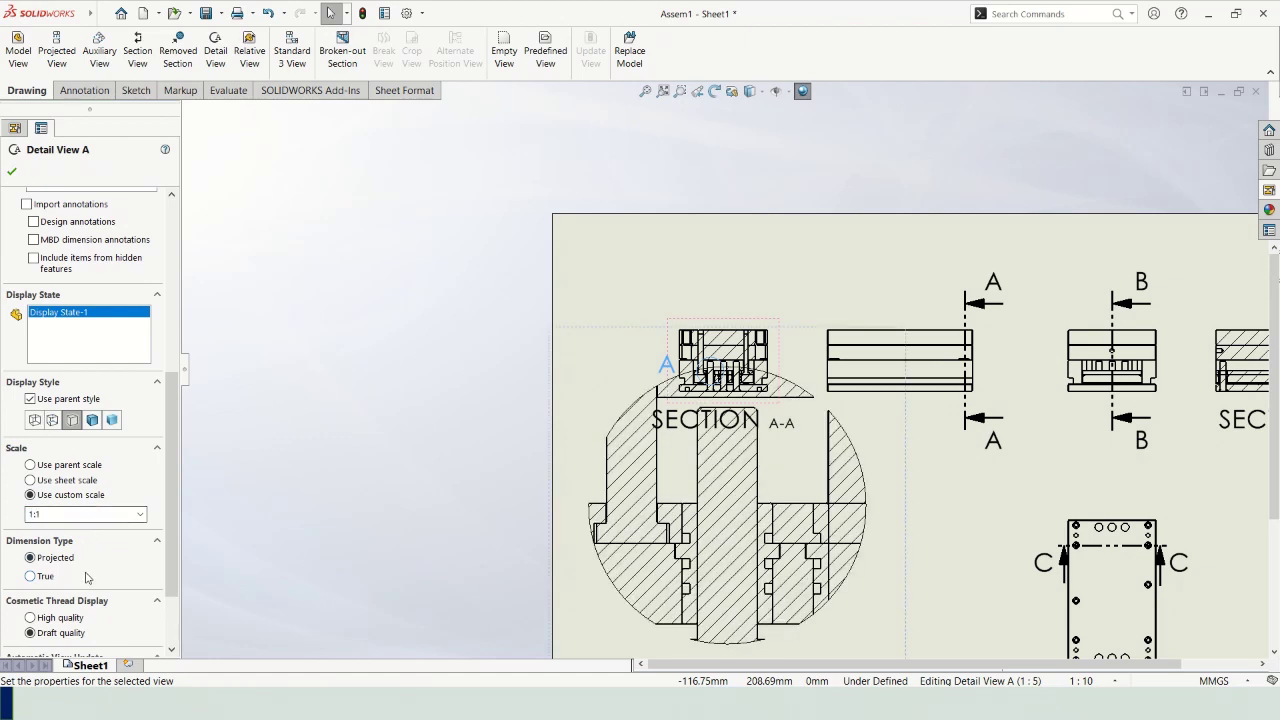
{"action": "type", "text": "1:2"}
{"action": "key", "text": "Return"}
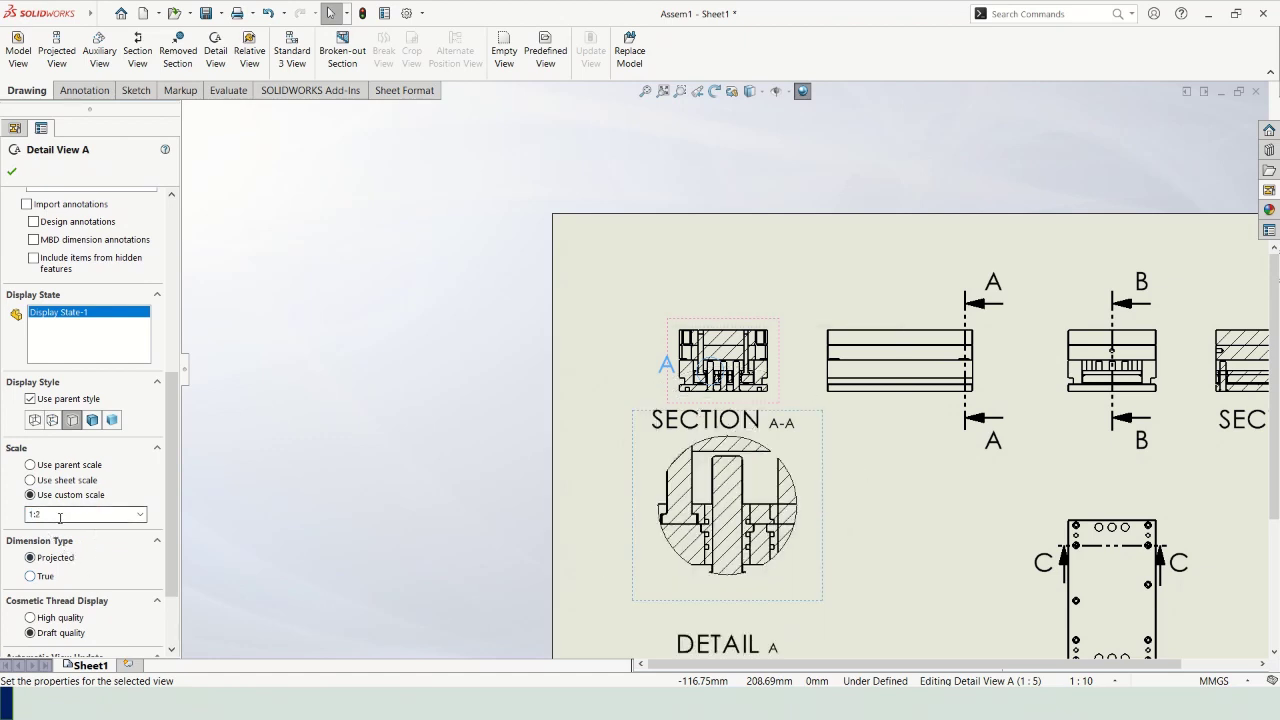
{"action": "double_click", "coordinate": [60, 517]}
{"action": "type", "text": "1:5"}
{"action": "key", "text": "Return"}
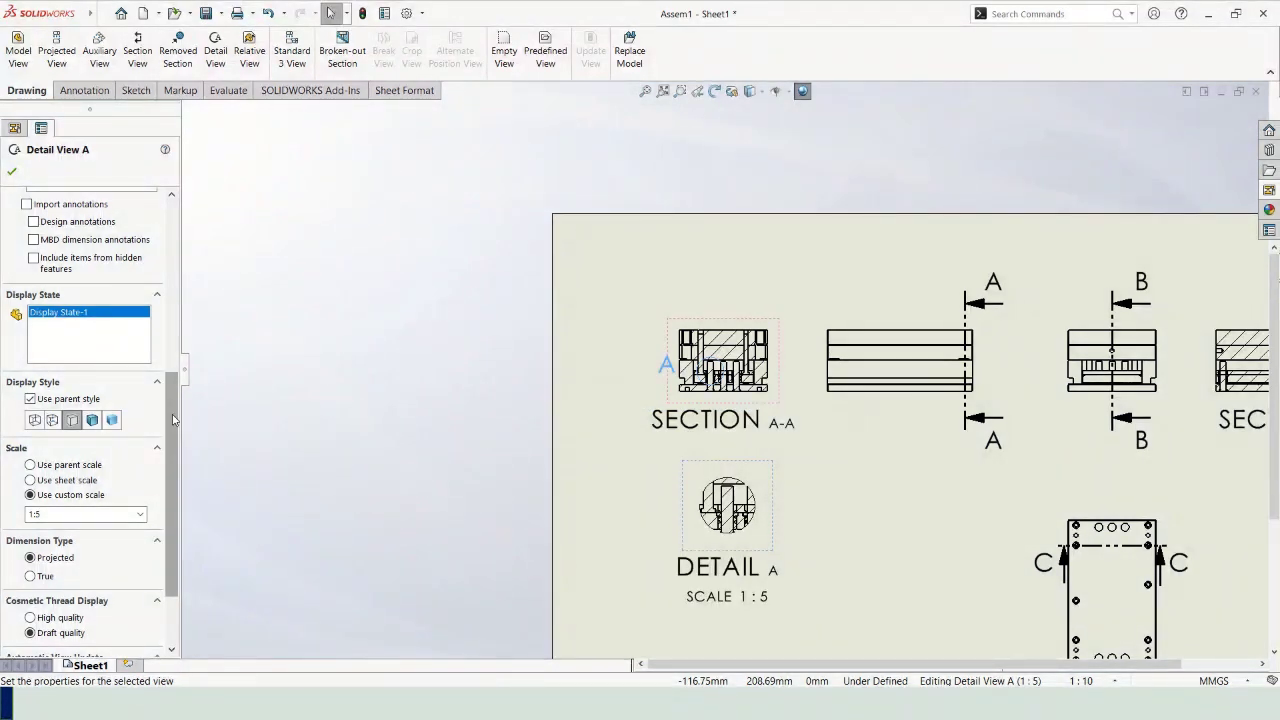
{"action": "left_click_drag", "start_coordinate": [172, 418], "coordinate": [166, 233]}
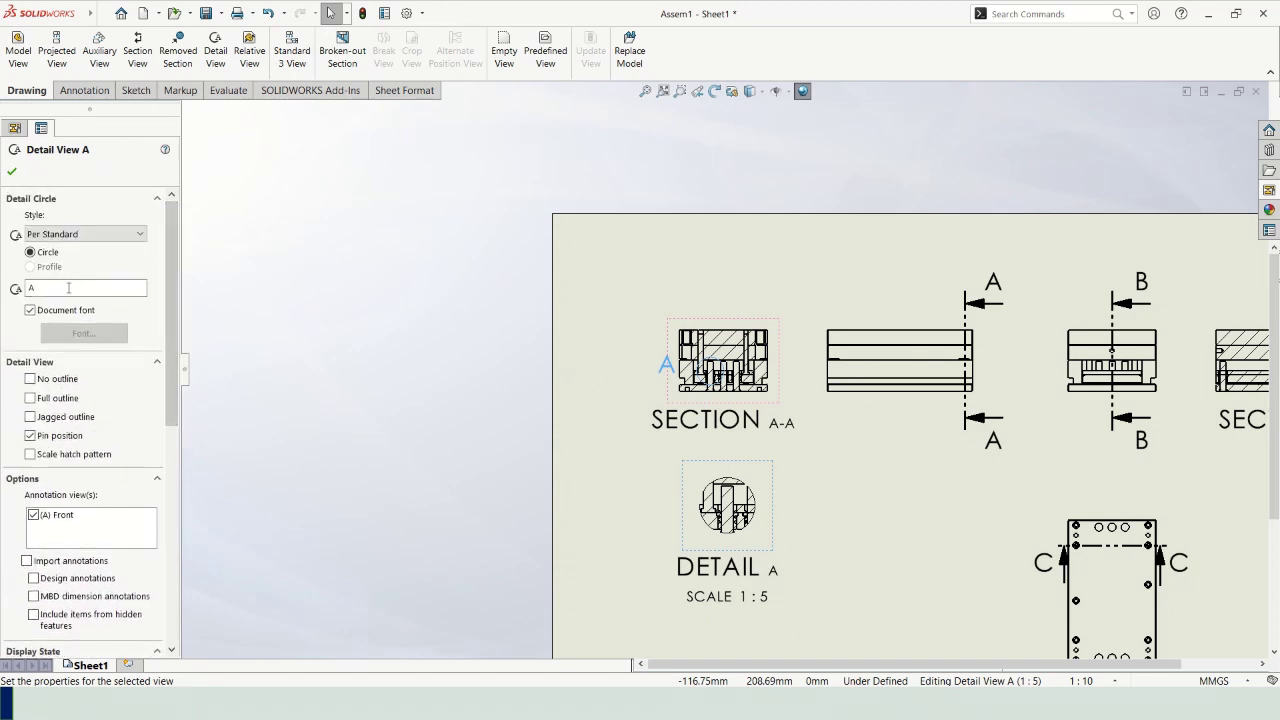
{"action": "left_click", "coordinate": [11, 171]}
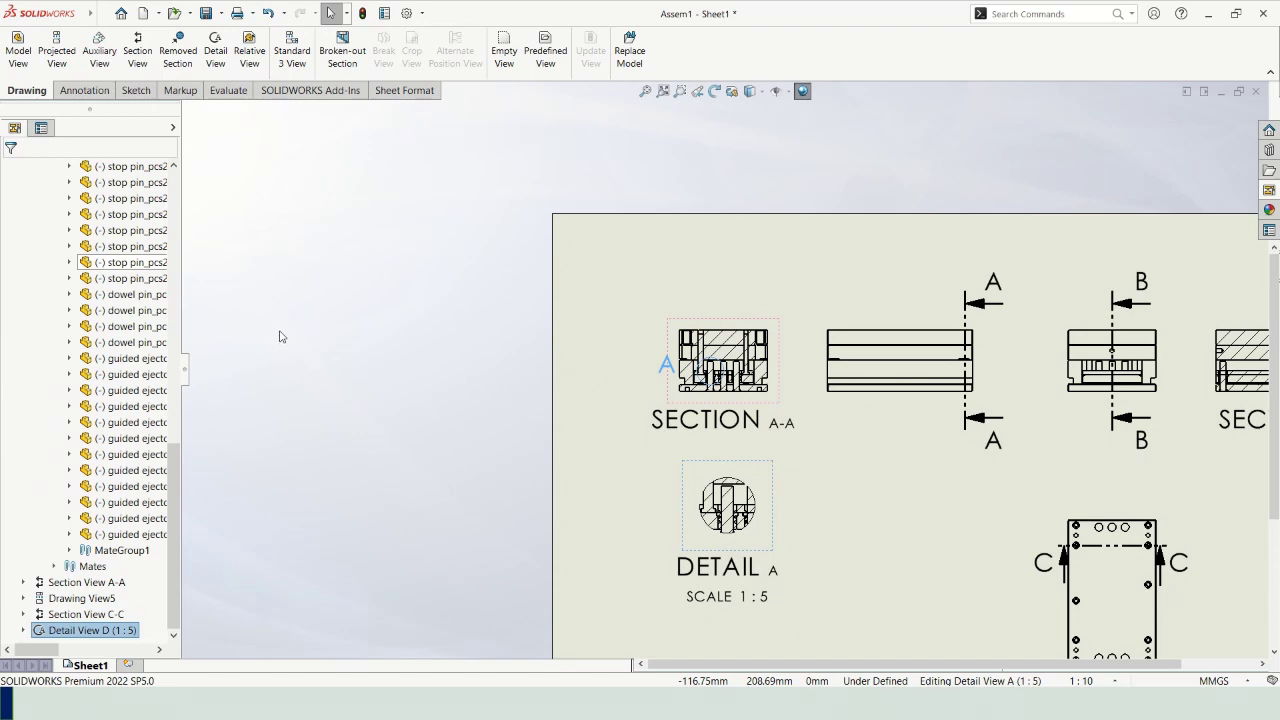
Step: Switch to the PowerPoint slide show and advance to the slide describing the 43 mm detail circle, label A and 1:5 scale
{"action": "key", "text": "alt+Tab"}
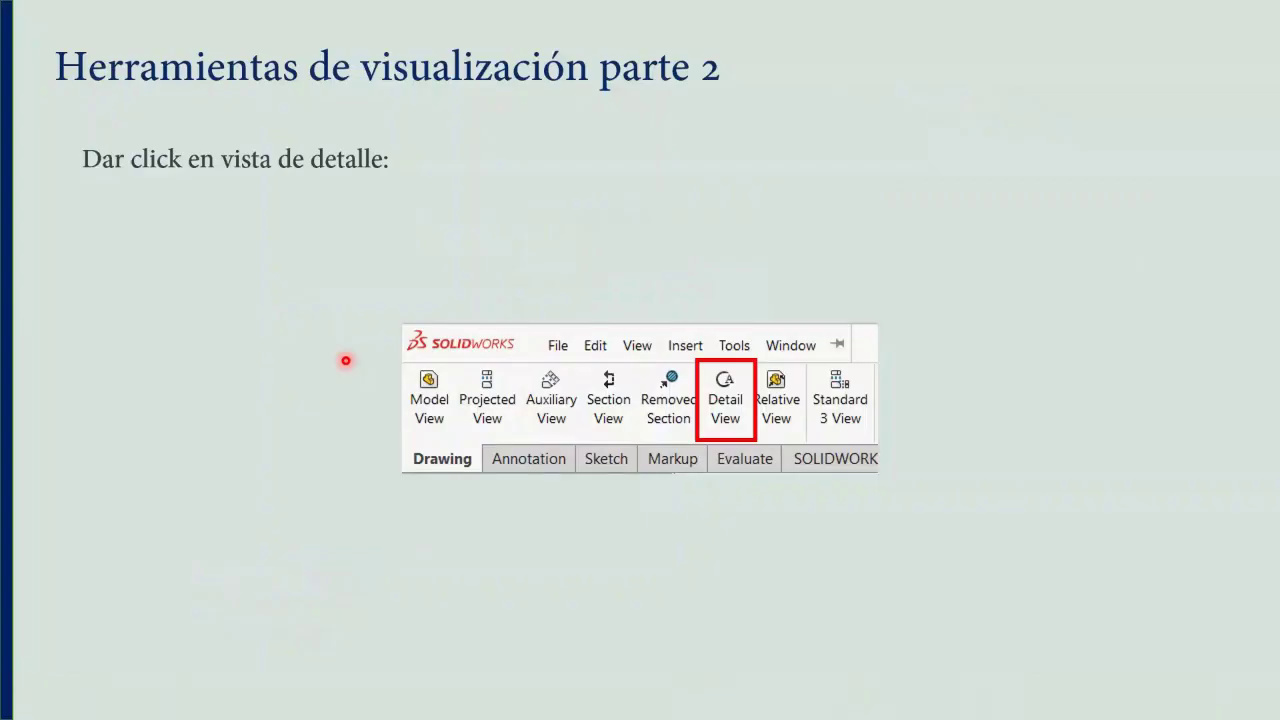
{"action": "key", "text": "Right"}
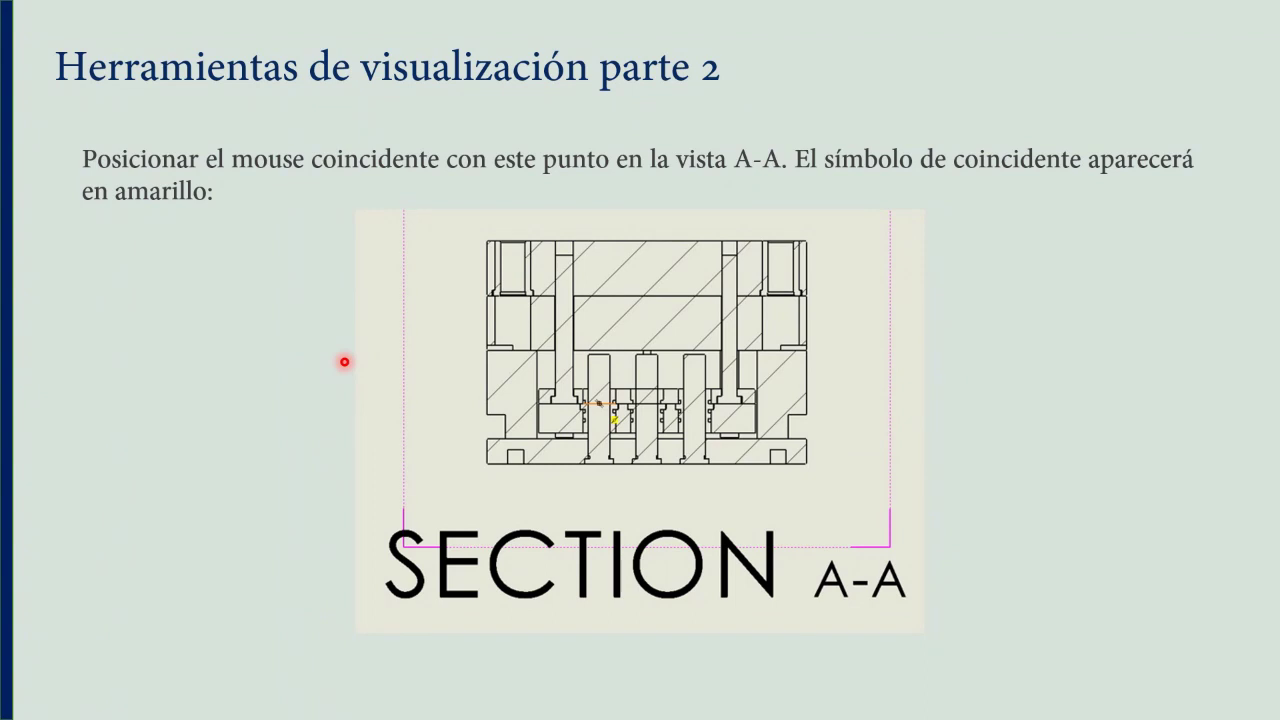
{"action": "key", "text": "Right"}
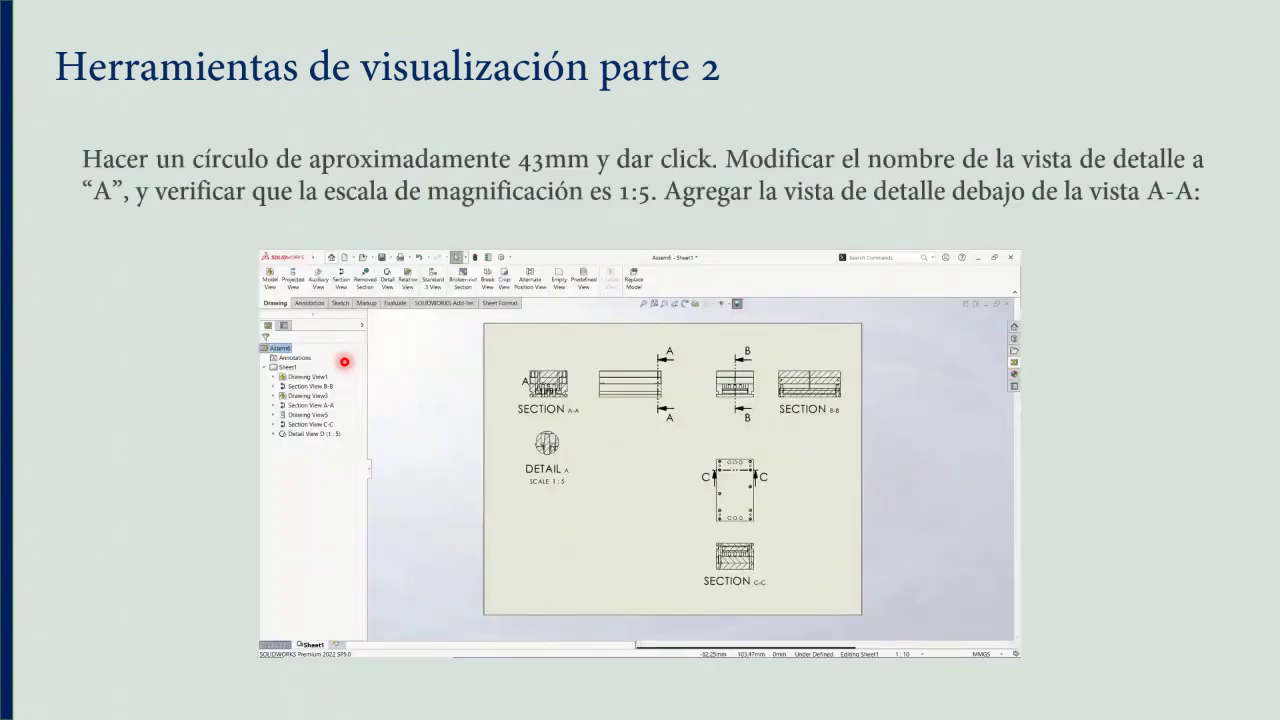